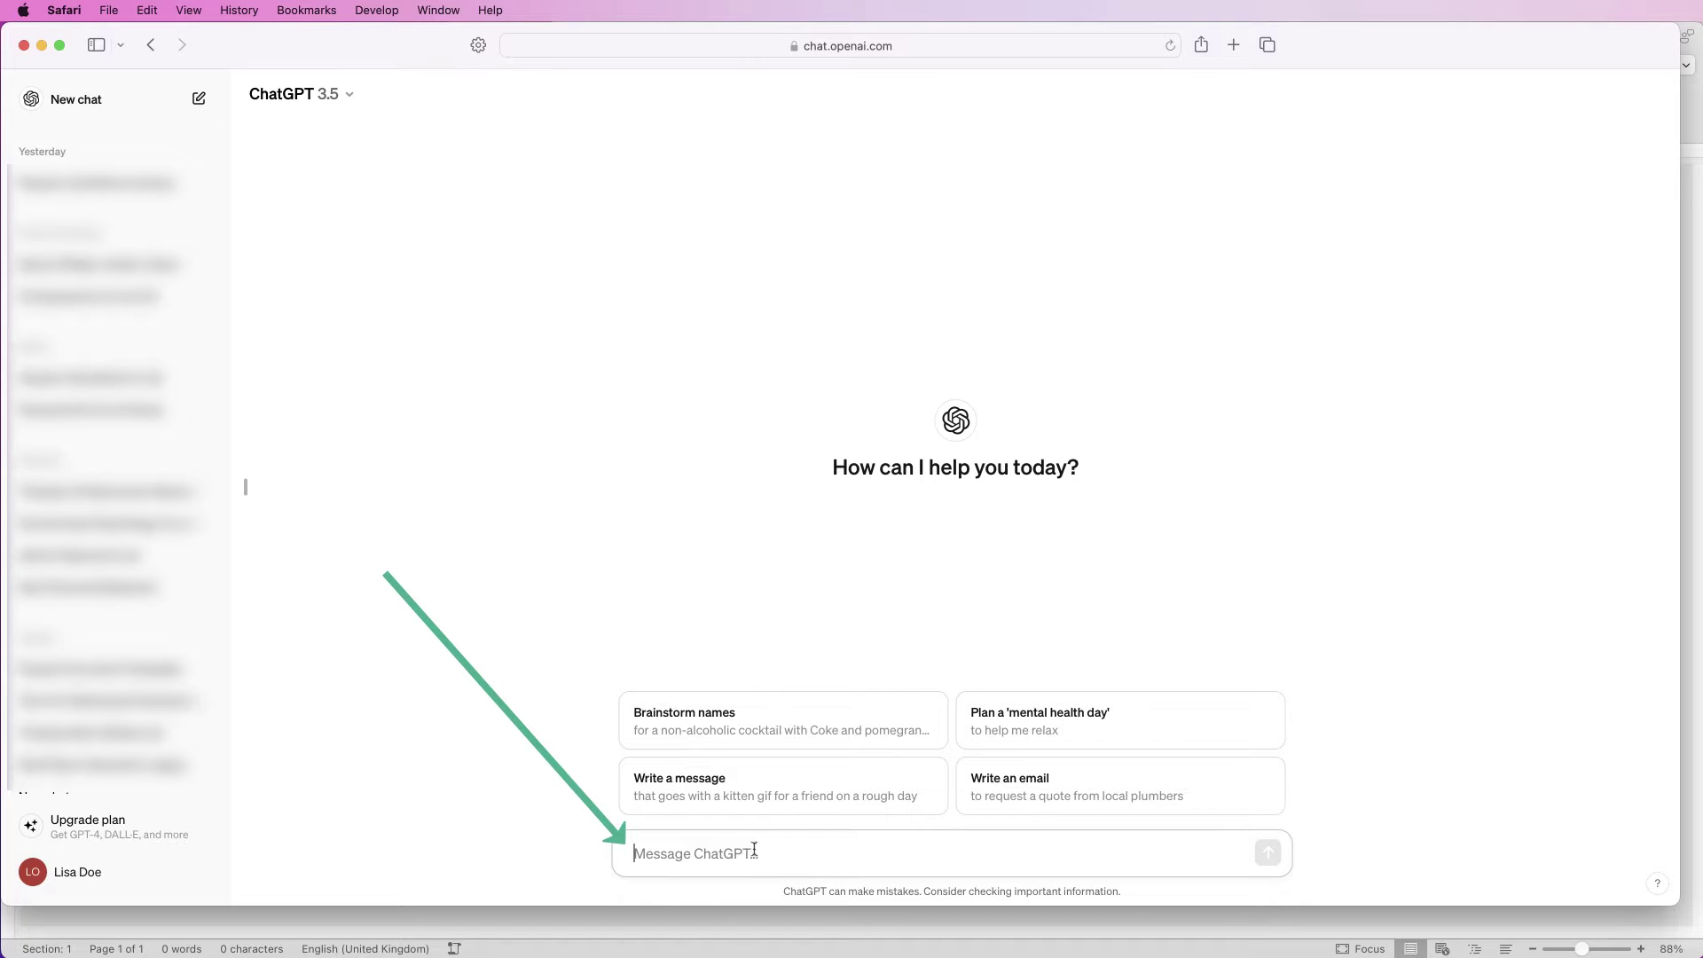
- Ask ChatGPT for an "Employee Performance Review Checklist" and read through the generated answer
{"action": "type", "text": "Employee Performance Review Checklist"}
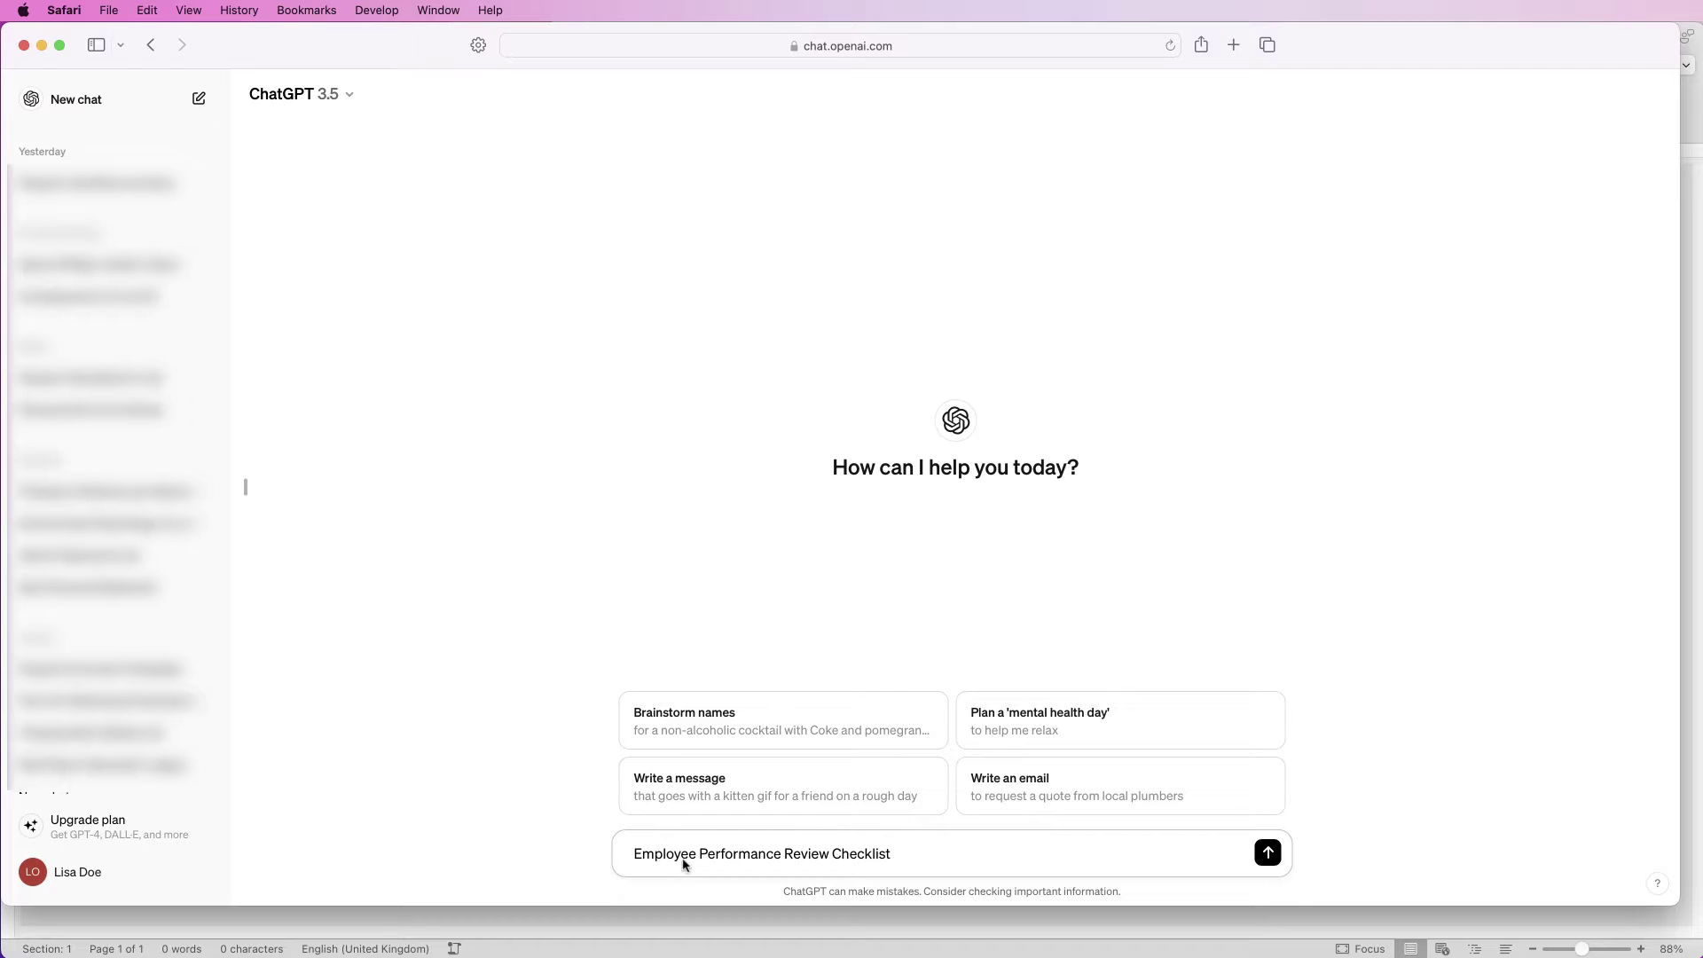
{"action": "key", "text": "Return"}
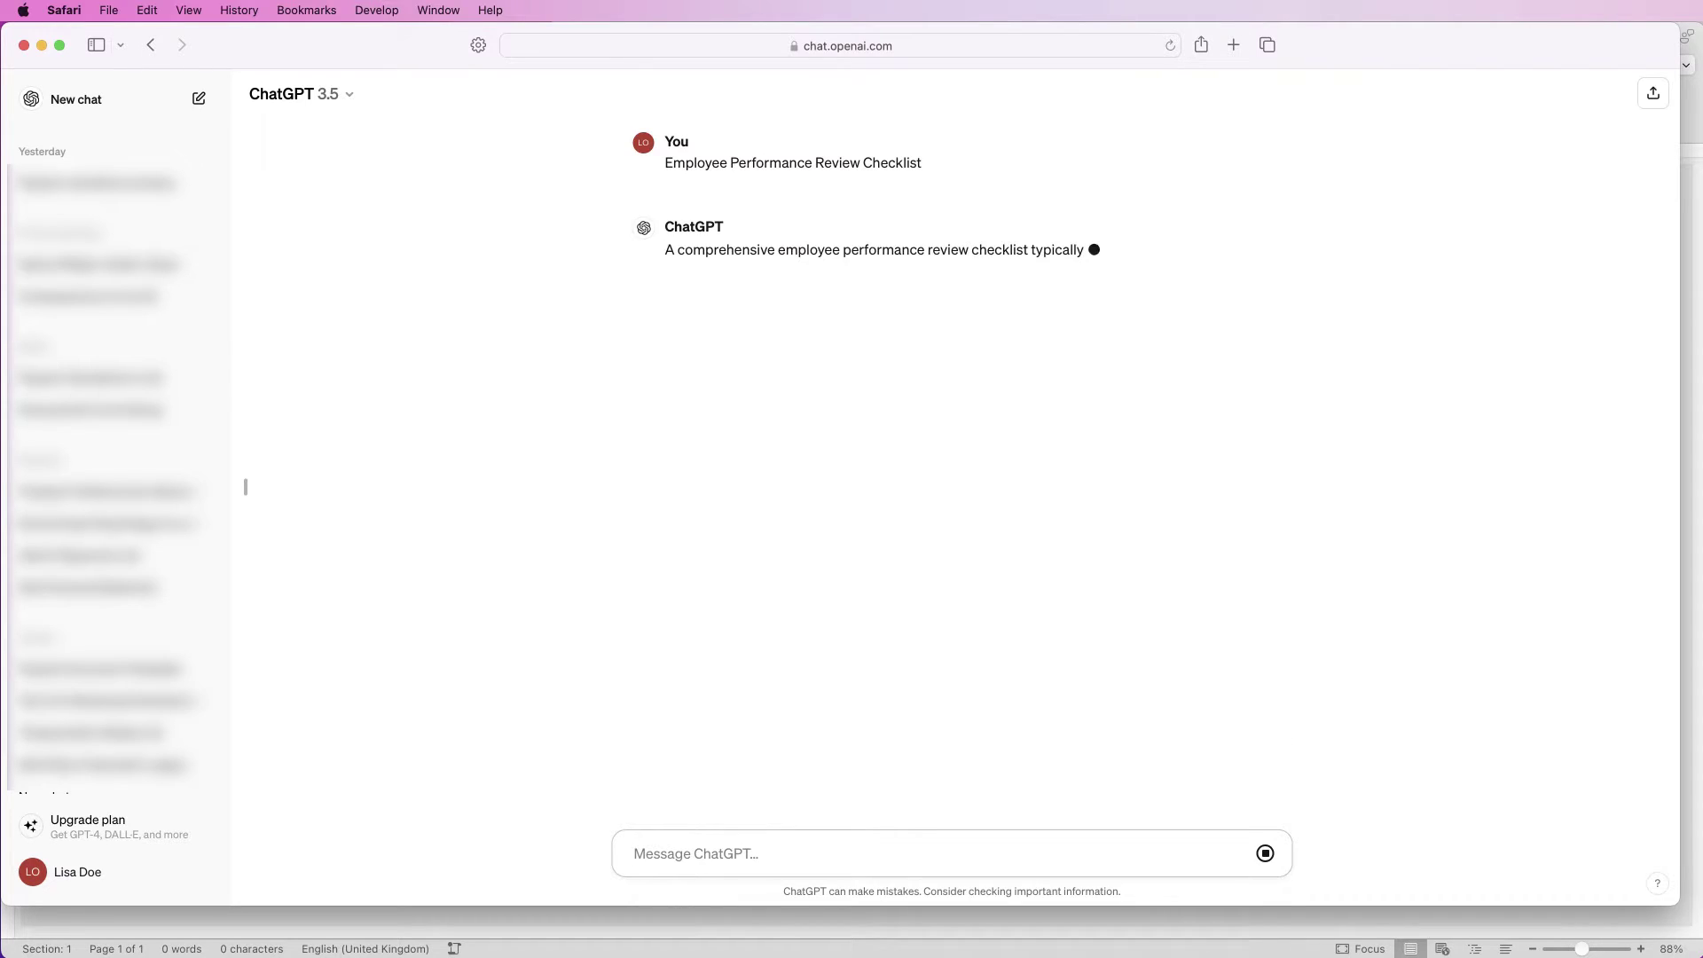
{"action": "scroll", "coordinate": [962, 479], "scroll_direction": "up", "scroll_amount": 10}
{"action": "scroll", "coordinate": [963, 479], "scroll_direction": "down", "scroll_amount": 5}
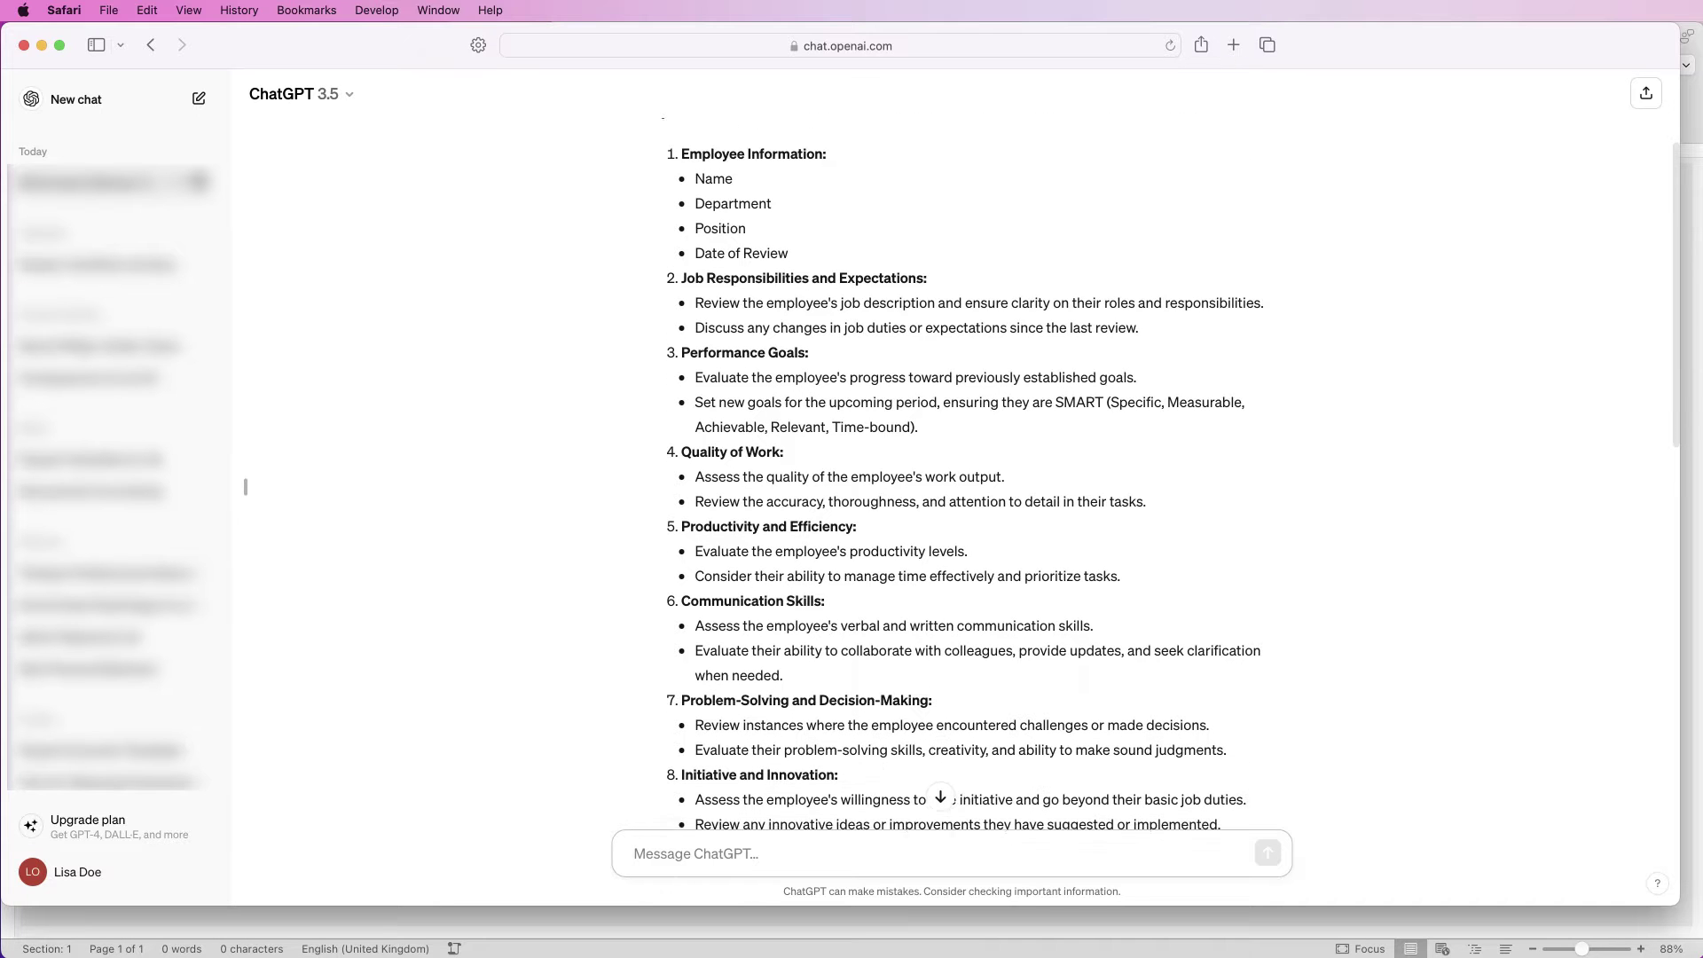
{"action": "scroll", "coordinate": [963, 479], "scroll_direction": "down", "scroll_amount": 10}
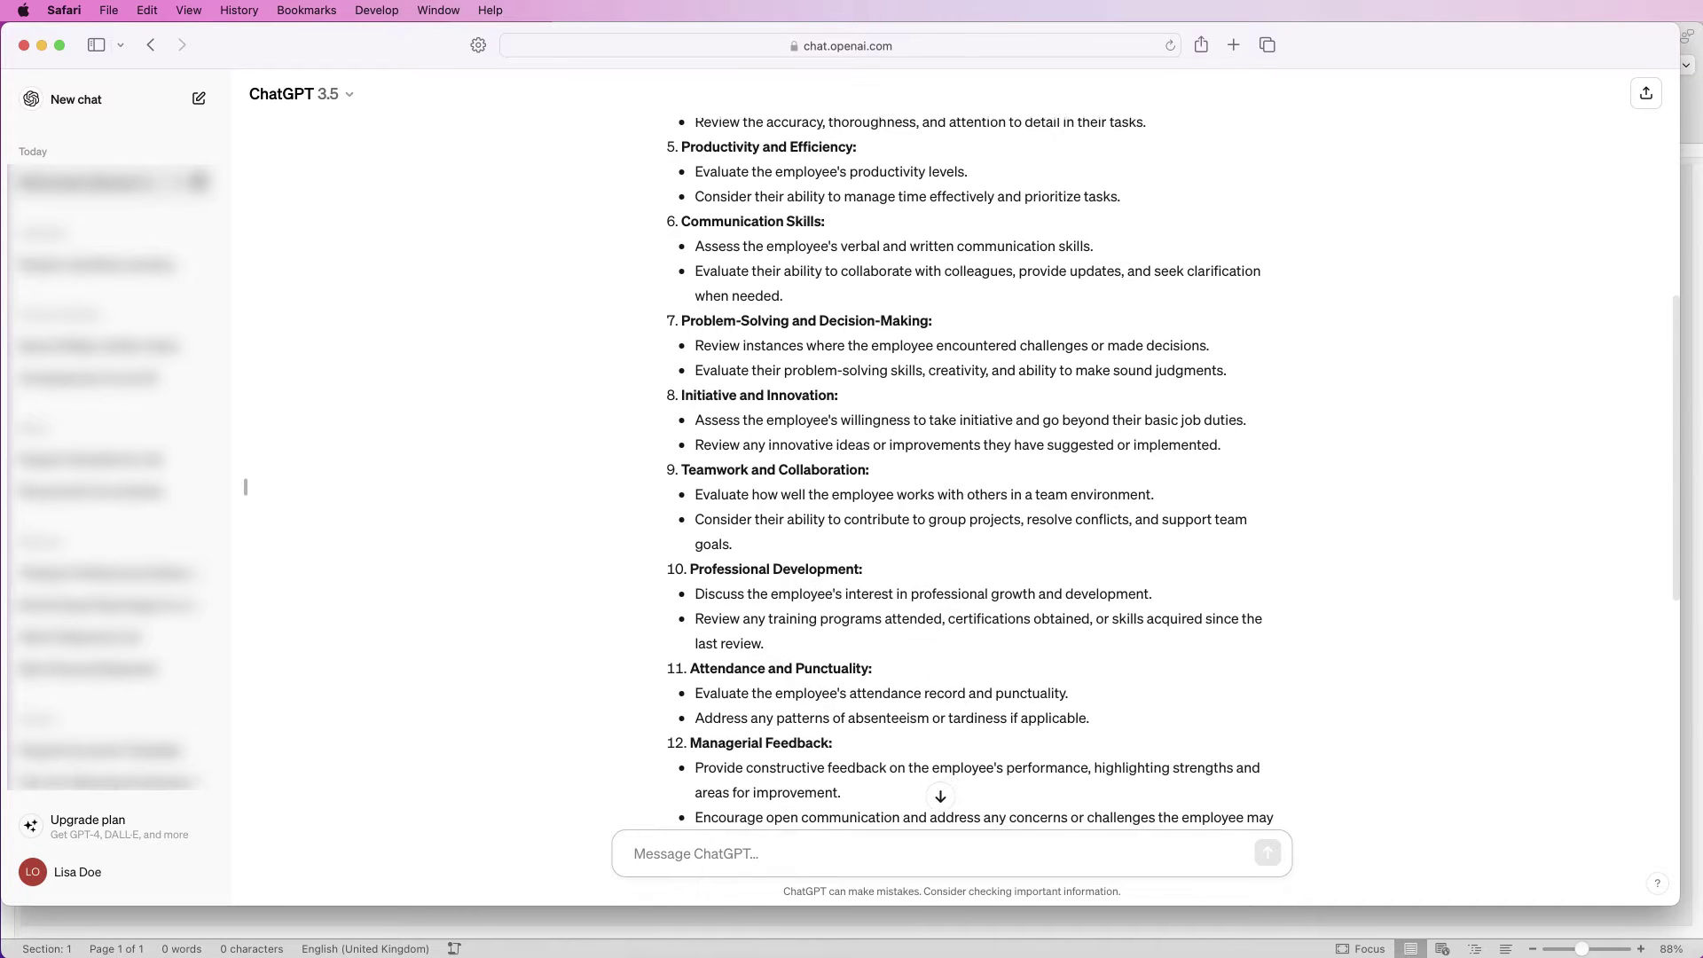
{"action": "scroll", "coordinate": [963, 479], "scroll_direction": "down", "scroll_amount": 9}
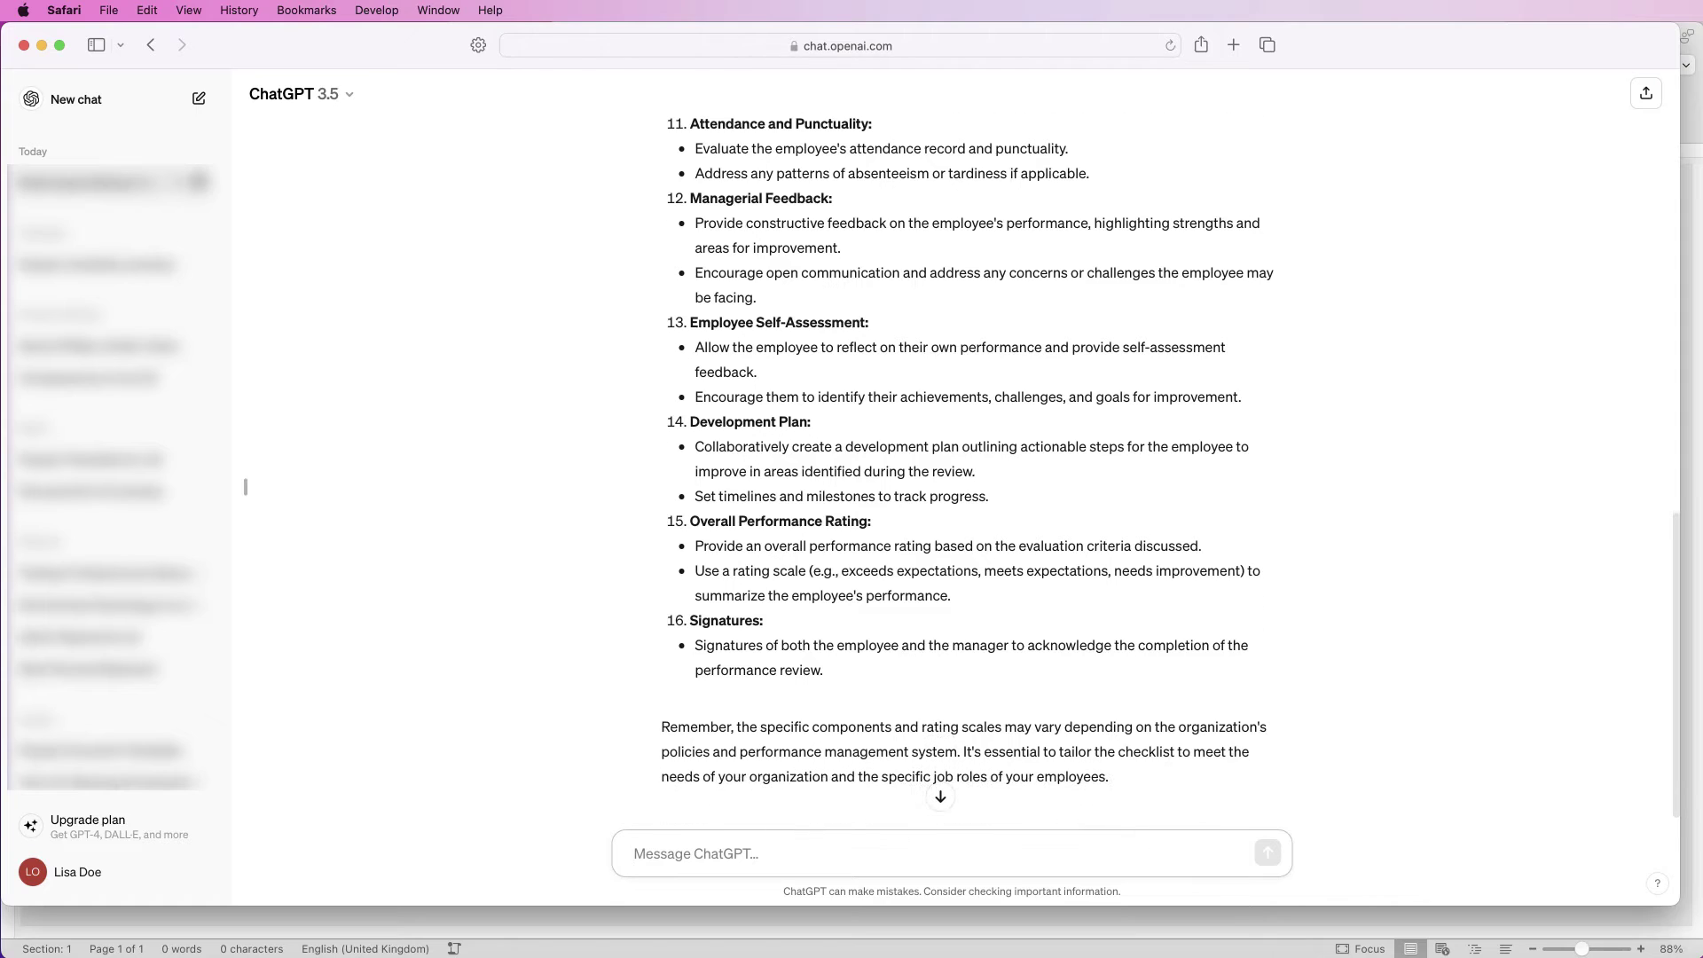
- Copy the numbered checklist from the answer, starting at Employee Information and leaving out the introductory paragraph
{"action": "left_click_drag", "start_coordinate": [825, 672], "coordinate": [1111, 778]}
{"action": "scroll", "coordinate": [962, 462], "scroll_direction": "up", "scroll_amount": 6}
{"action": "scroll", "coordinate": [962, 461], "scroll_direction": "up", "scroll_amount": 4}
{"action": "left_click_drag", "start_coordinate": [962, 461], "coordinate": [680, 258]}
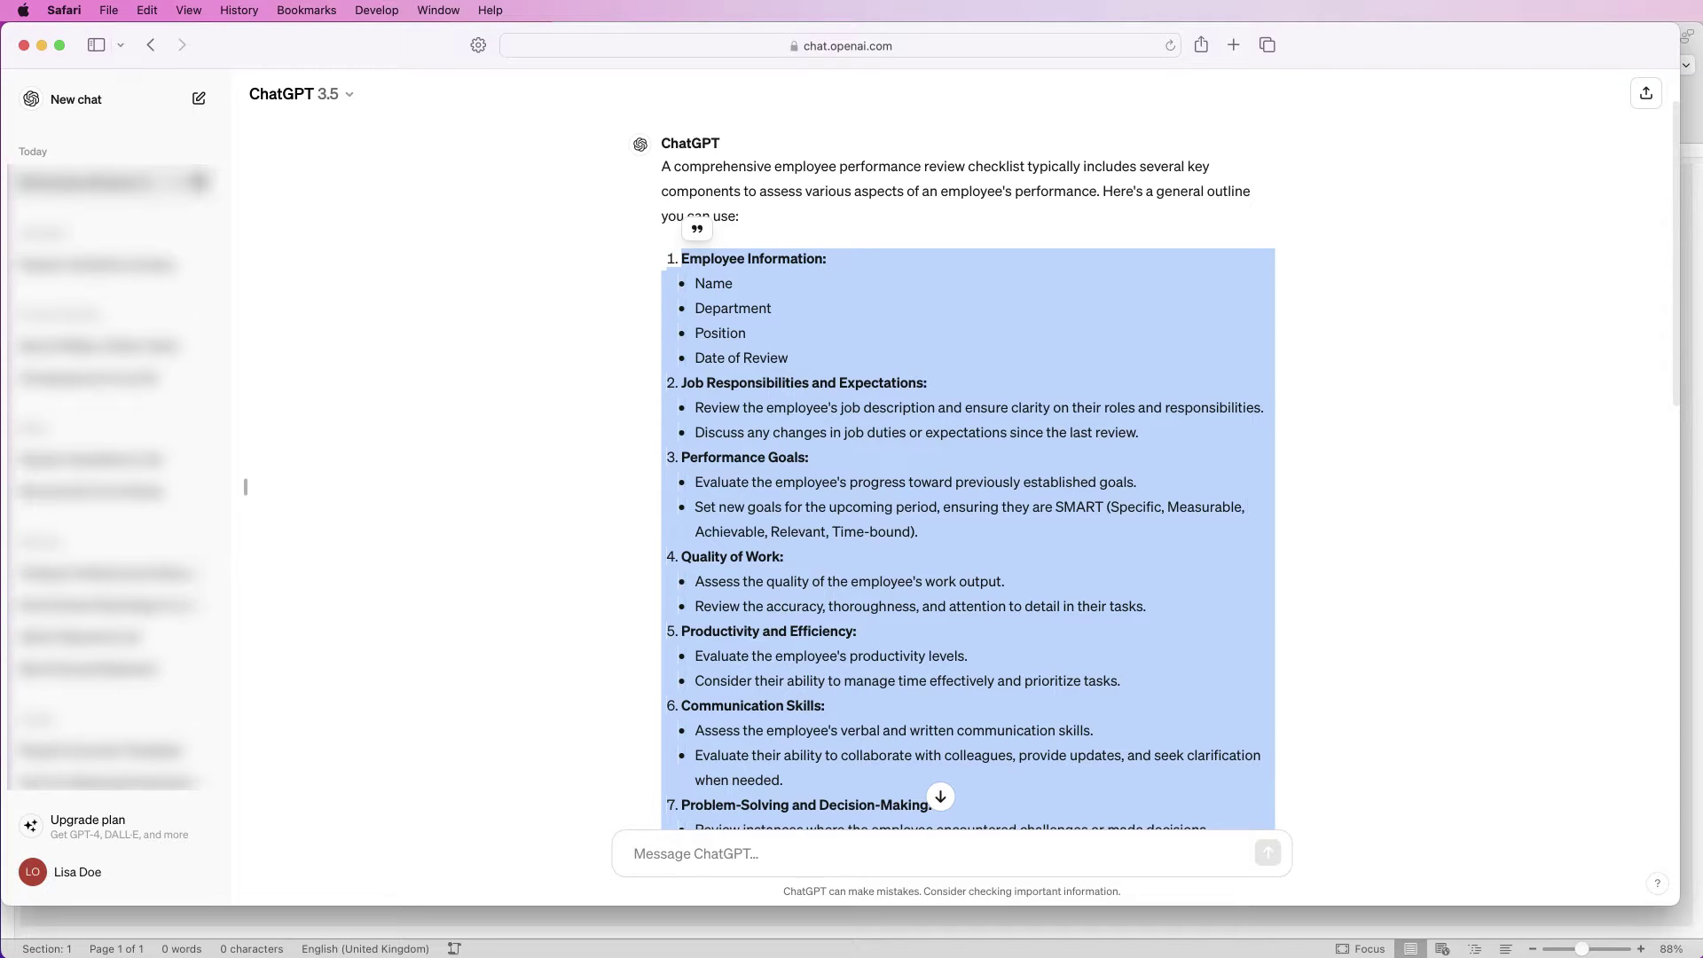
{"action": "right_click", "coordinate": [811, 307]}
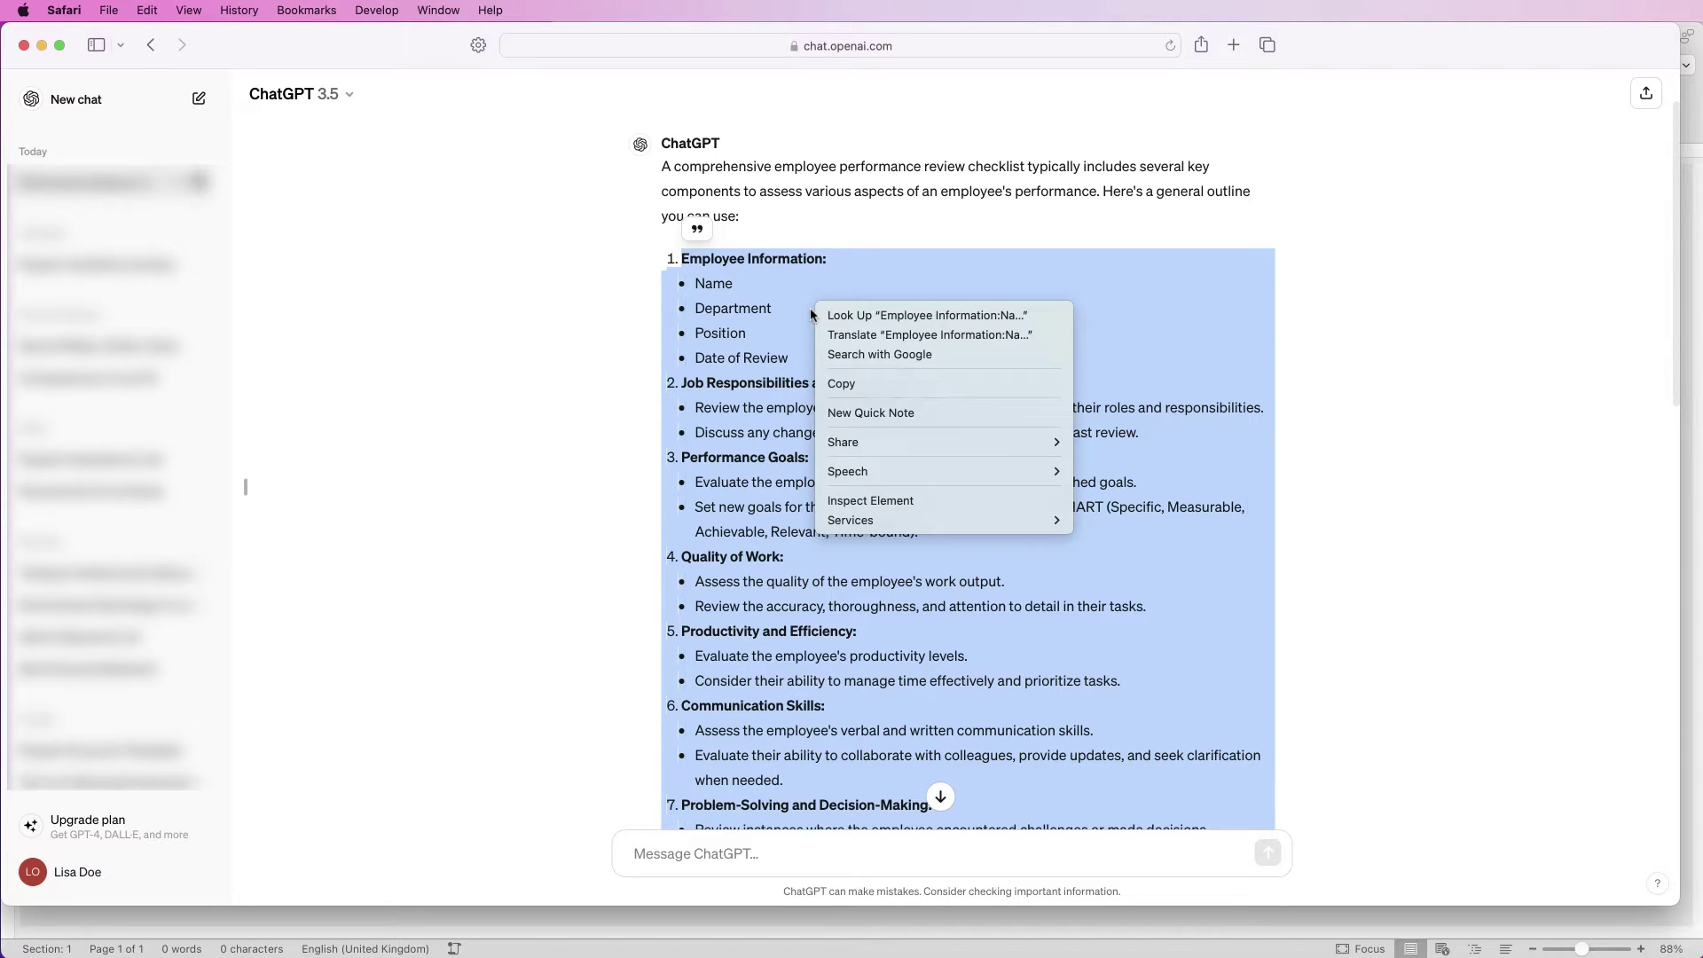
{"action": "left_click", "coordinate": [834, 384]}
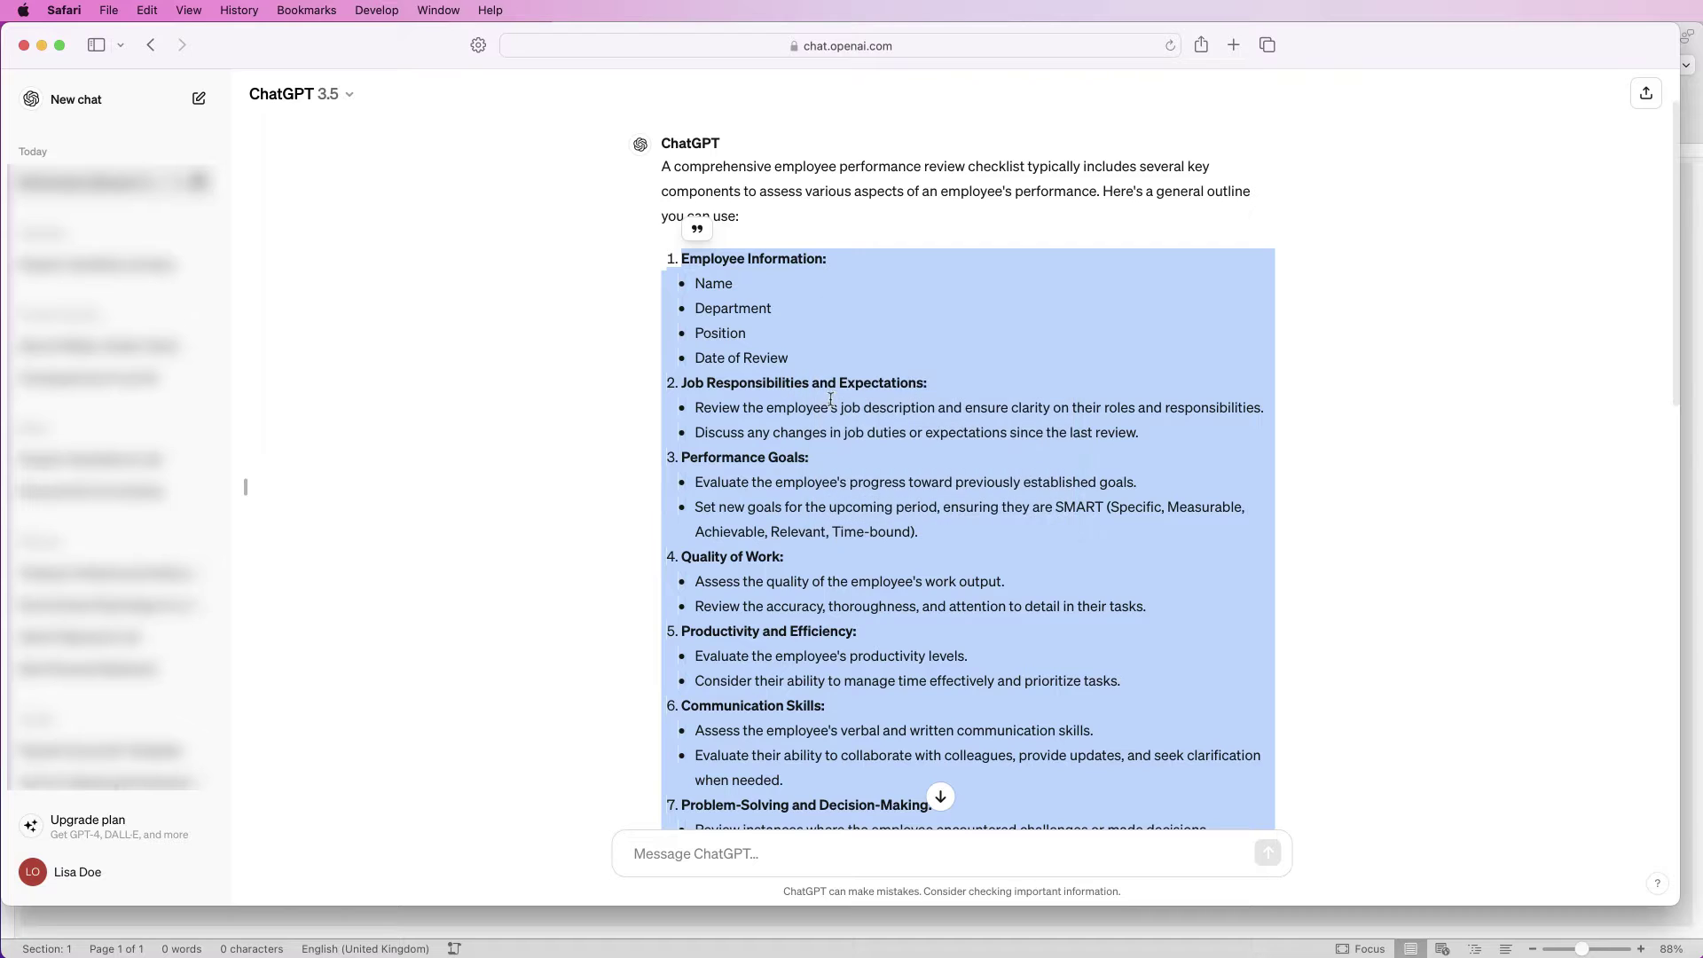
- Insert a three-column, eight-row table in the blank Word document and widen its first column to about 13.7 cm, leaving two narrow columns
{"action": "left_click", "coordinate": [715, 919]}
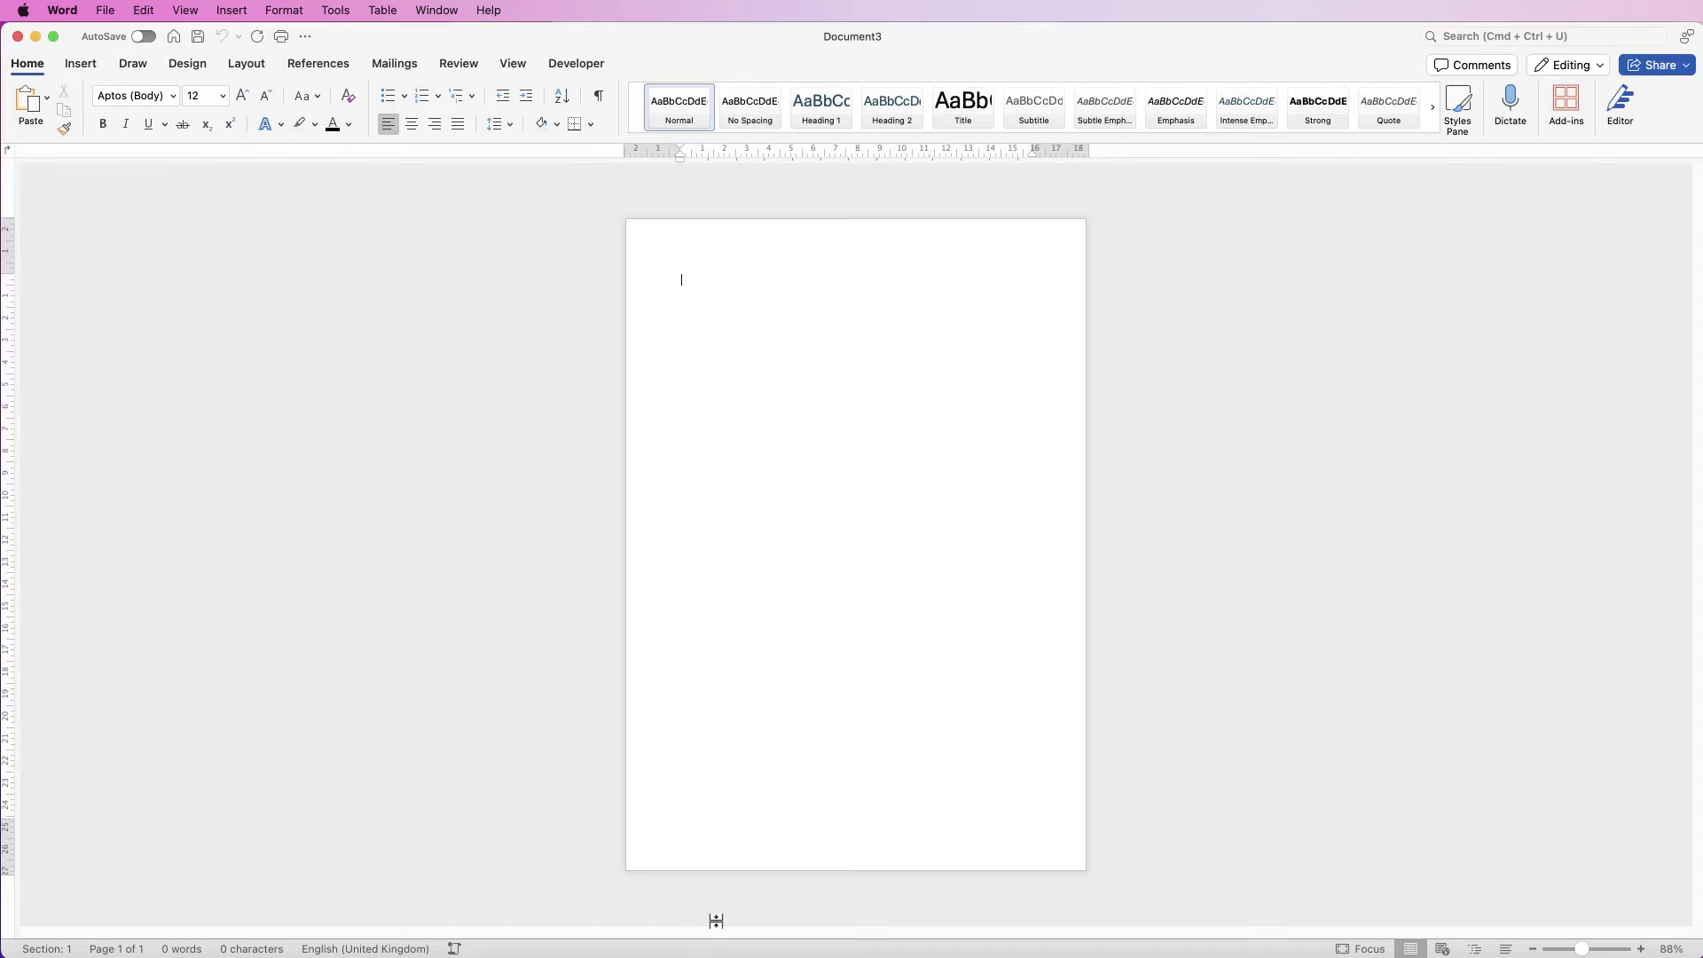
{"action": "left_click", "coordinate": [78, 68]}
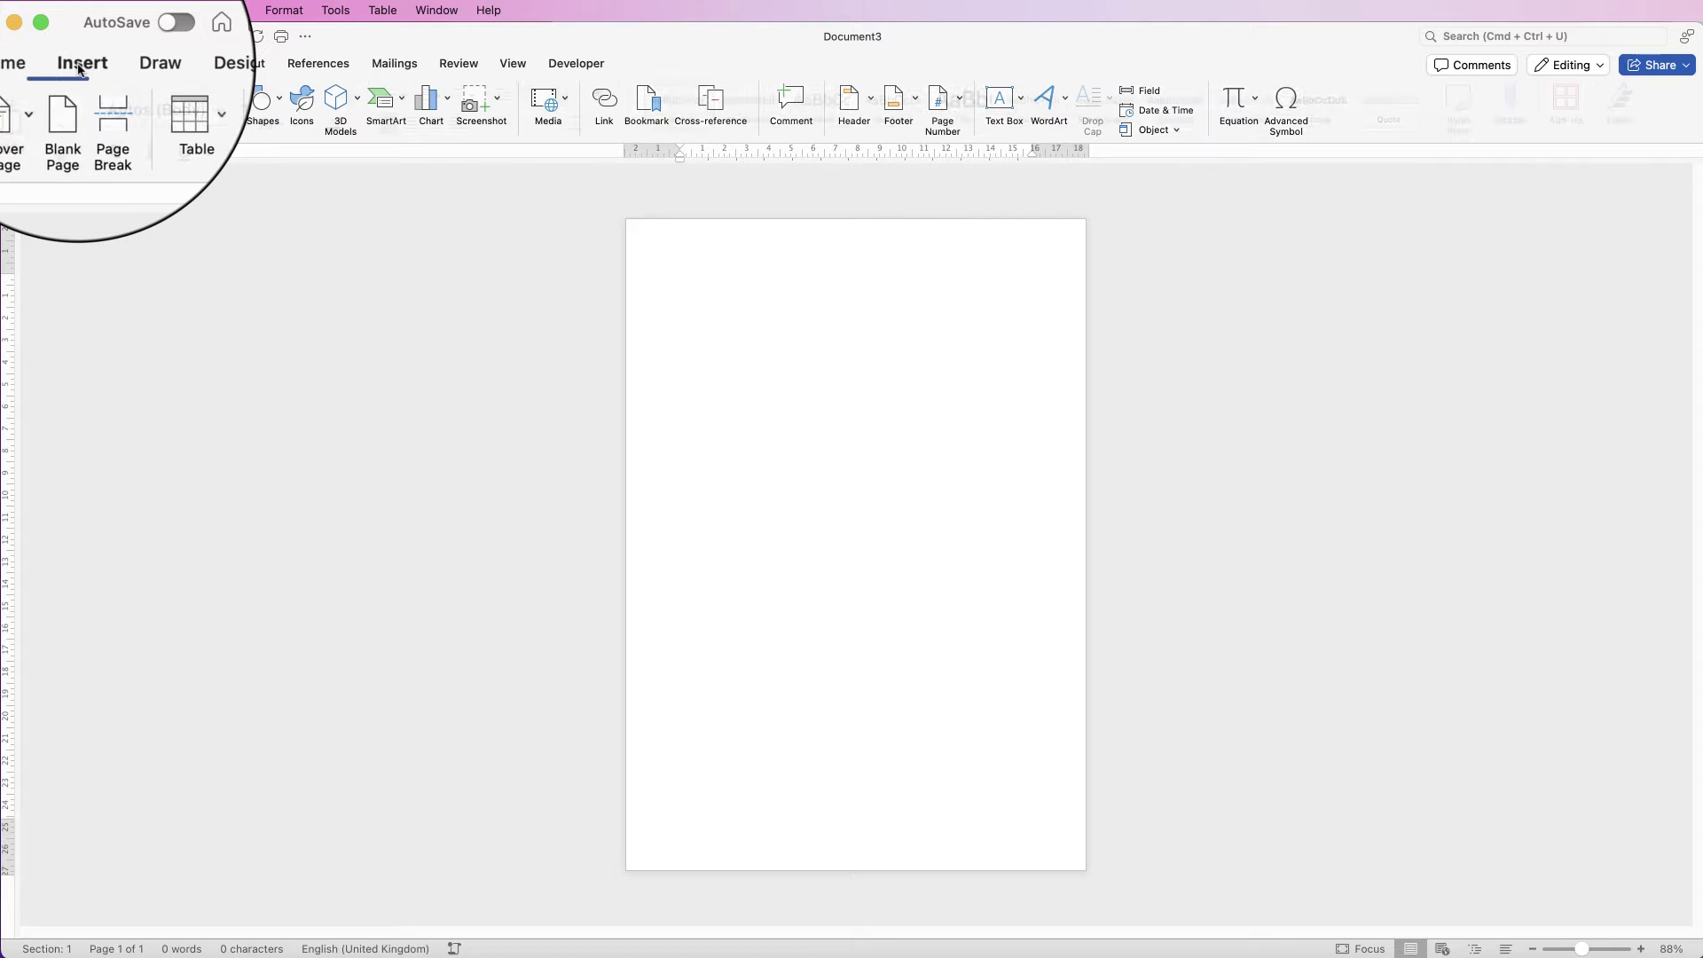
{"action": "left_click", "coordinate": [175, 105]}
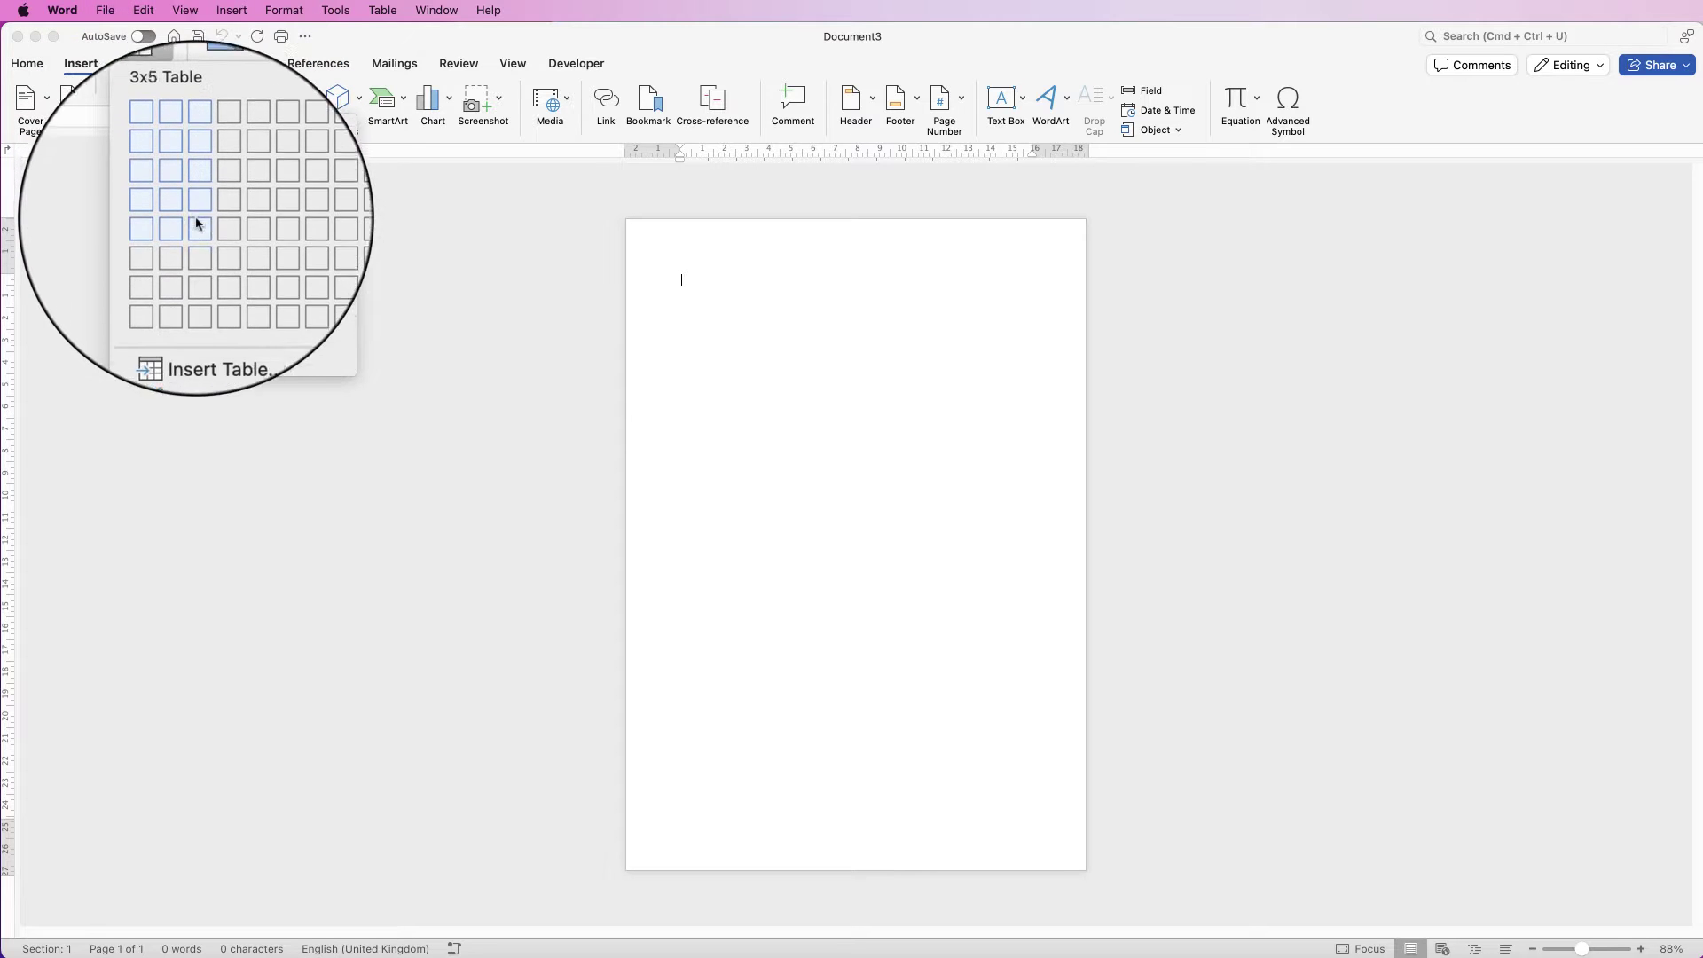
{"action": "left_click", "coordinate": [199, 281]}
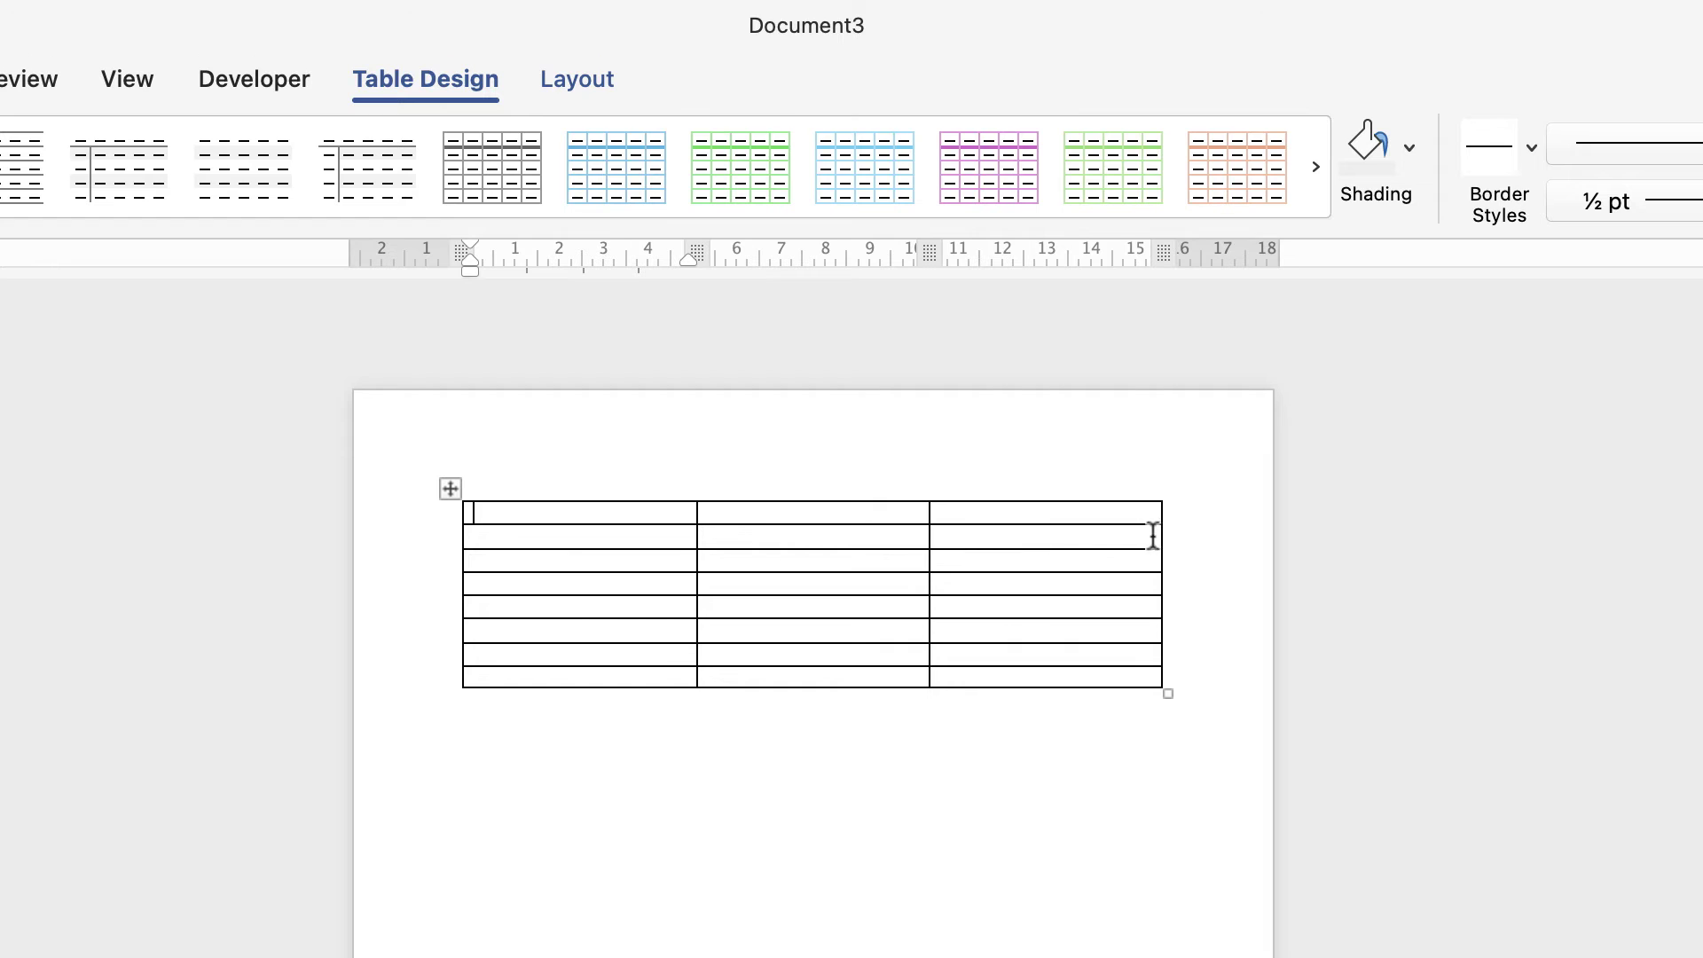
{"action": "left_click_drag", "start_coordinate": [929, 539], "coordinate": [1116, 546]}
{"action": "left_click_drag", "start_coordinate": [696, 559], "coordinate": [1066, 562]}
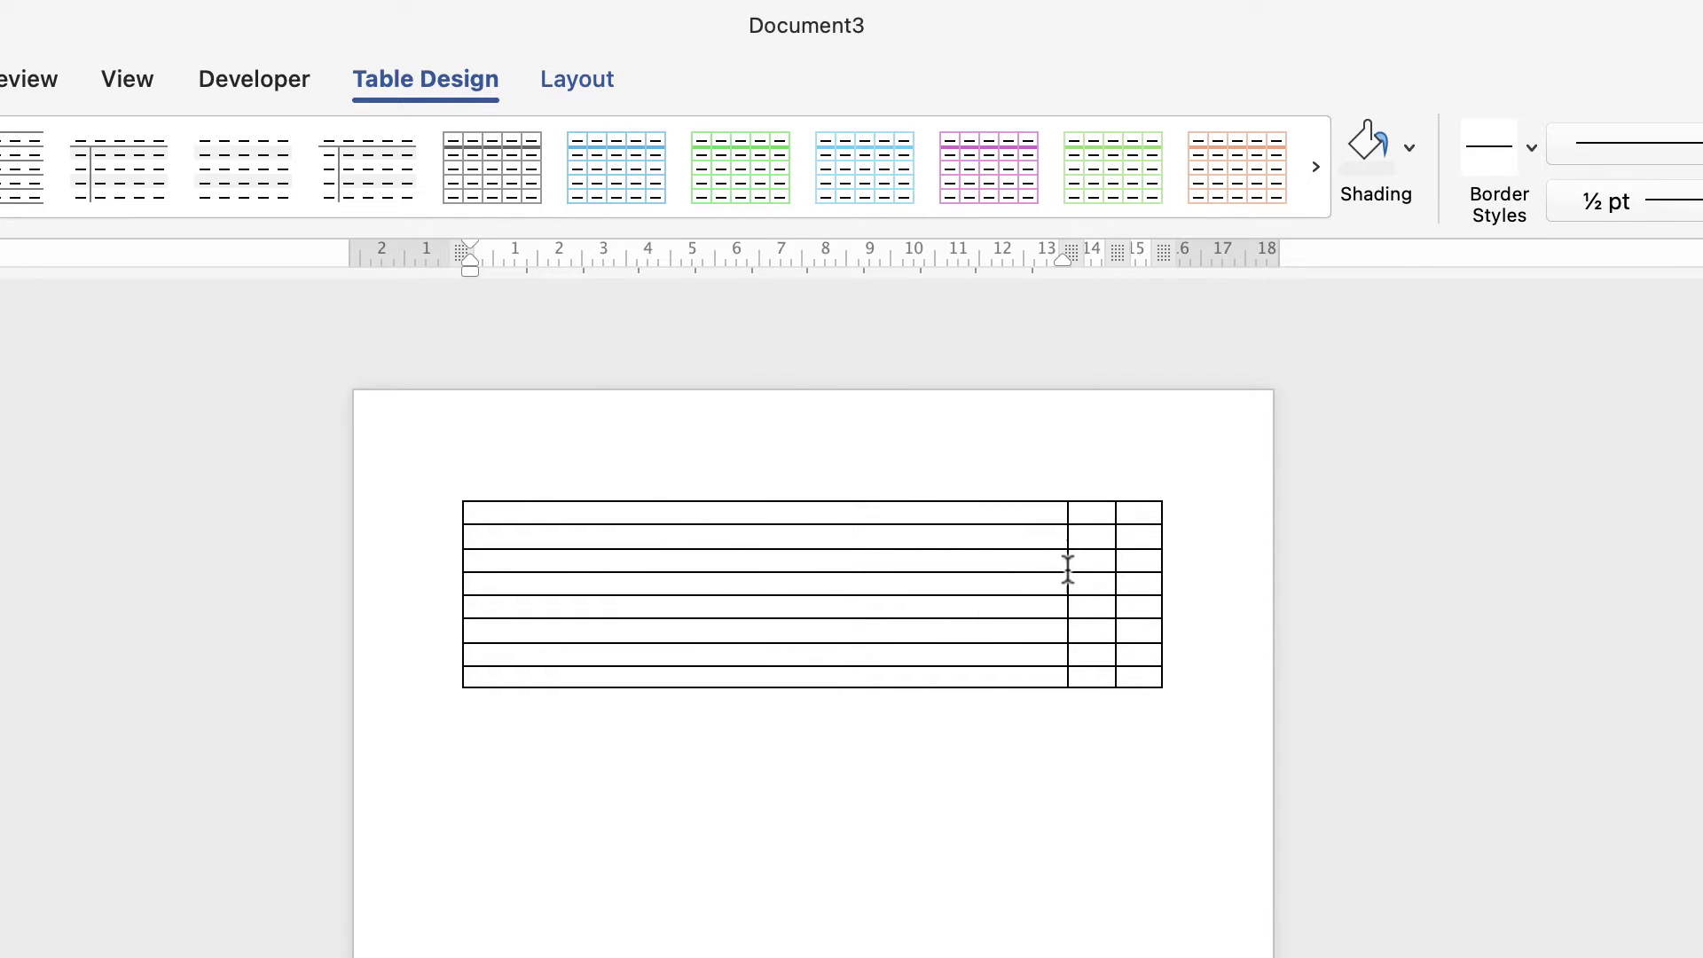
- Add rows below the last row of the table until it has 44 rows
{"action": "left_click", "coordinate": [625, 677]}
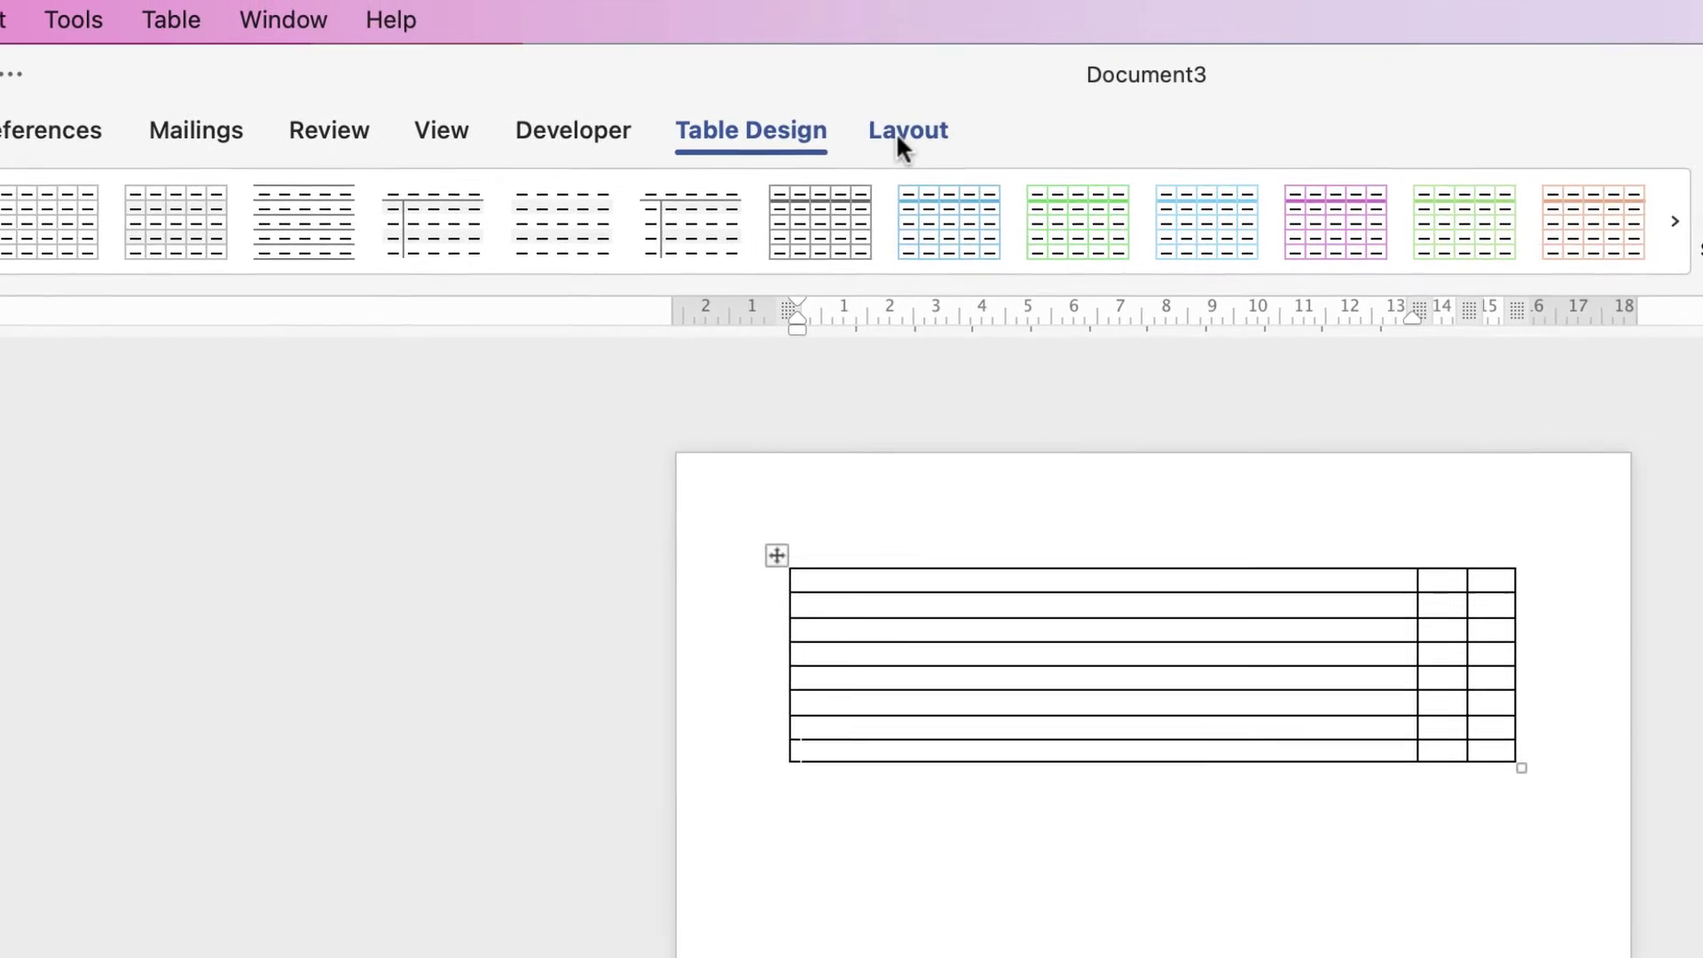
{"action": "left_click", "coordinate": [897, 131]}
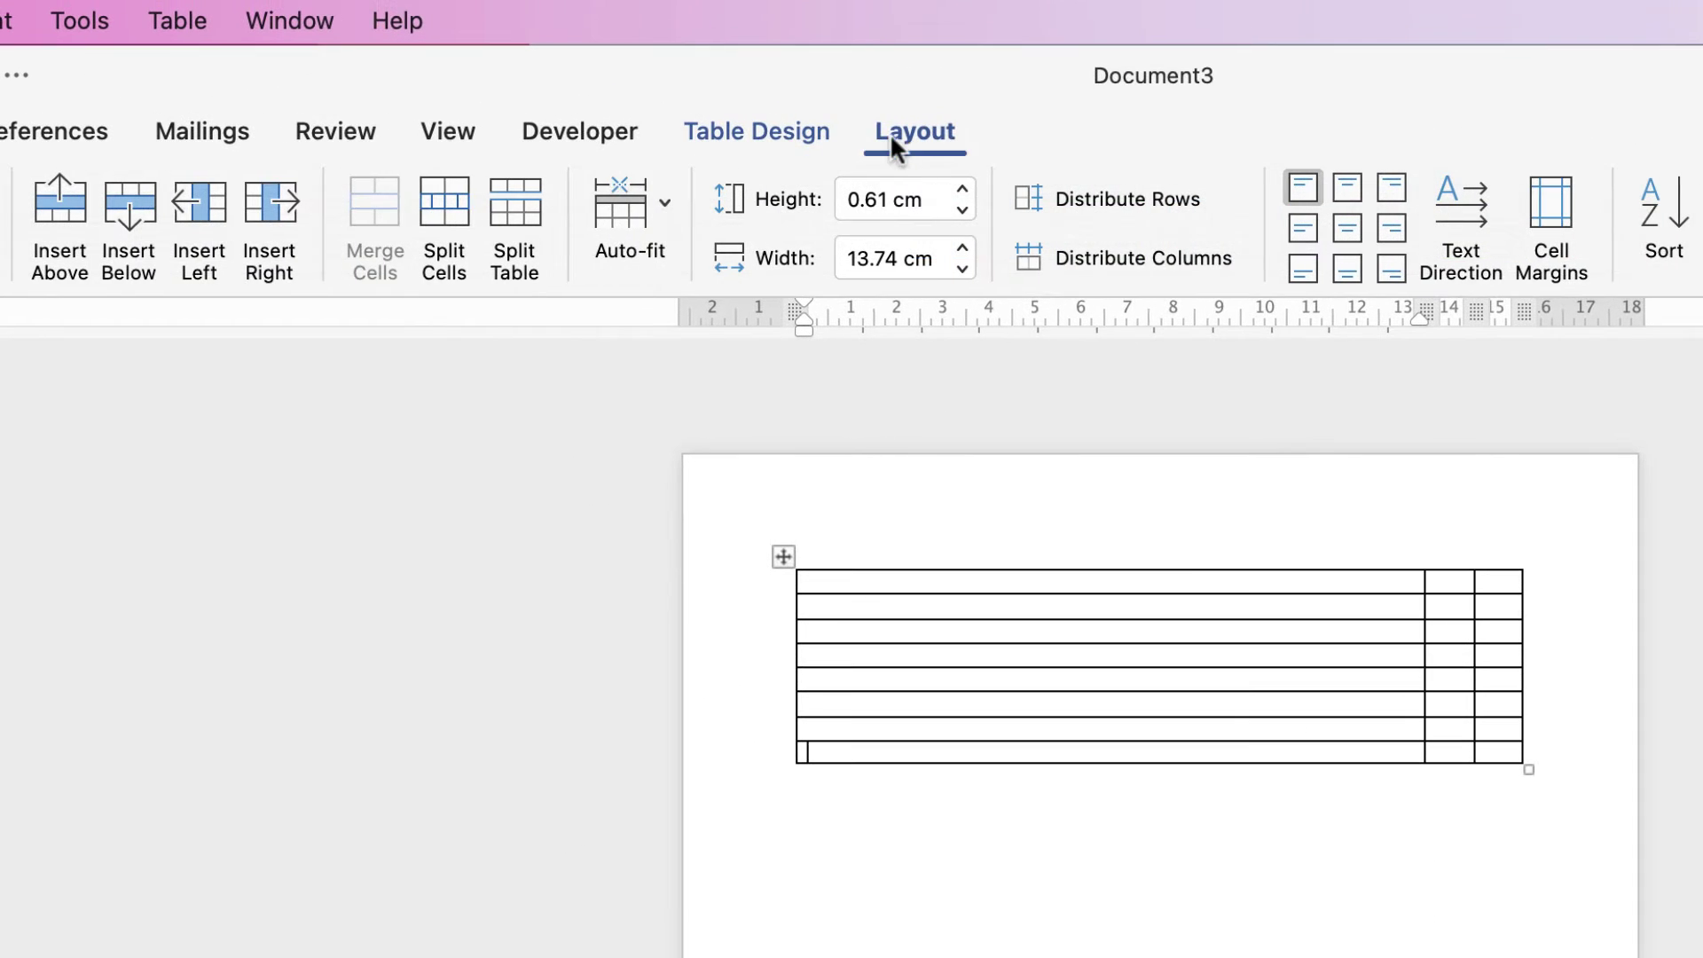
{"action": "left_click", "coordinate": [126, 204]}
{"action": "left_click", "coordinate": [129, 205]}
{"action": "left_click", "coordinate": [129, 204]}
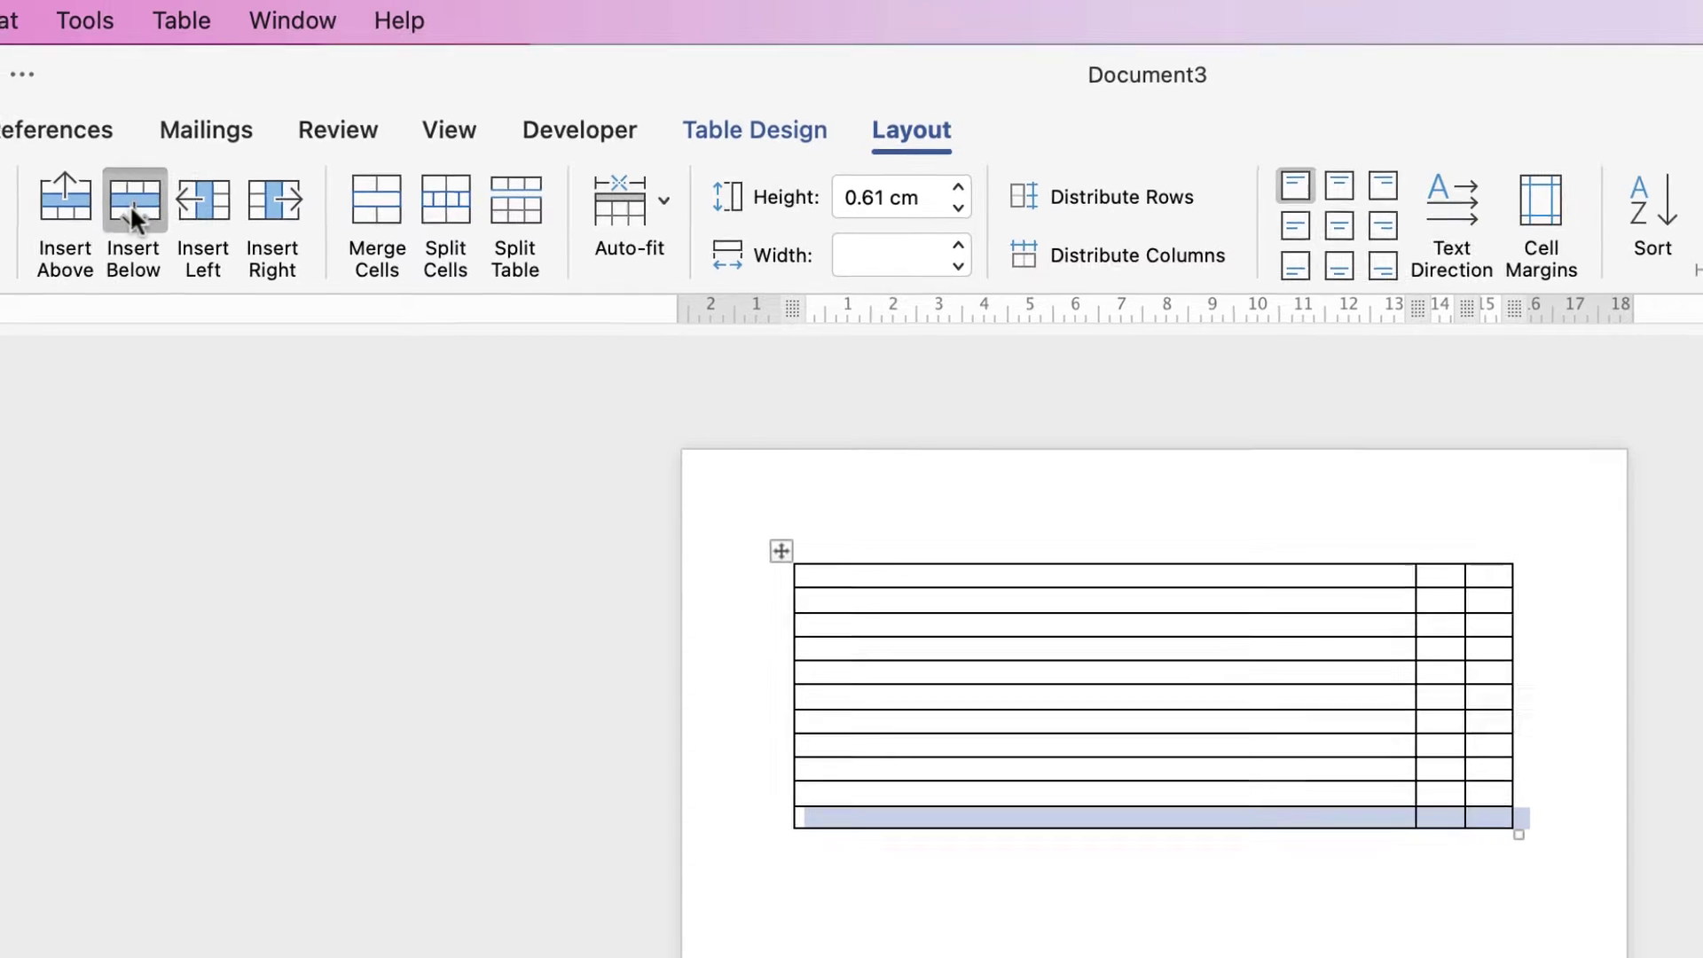
{"action": "left_click", "coordinate": [130, 204]}
{"action": "left_click", "coordinate": [129, 205]}
{"action": "left_click", "coordinate": [129, 205]}
{"action": "left_click", "coordinate": [129, 205]}
{"action": "left_click", "coordinate": [130, 205]}
{"action": "left_click", "coordinate": [129, 205]}
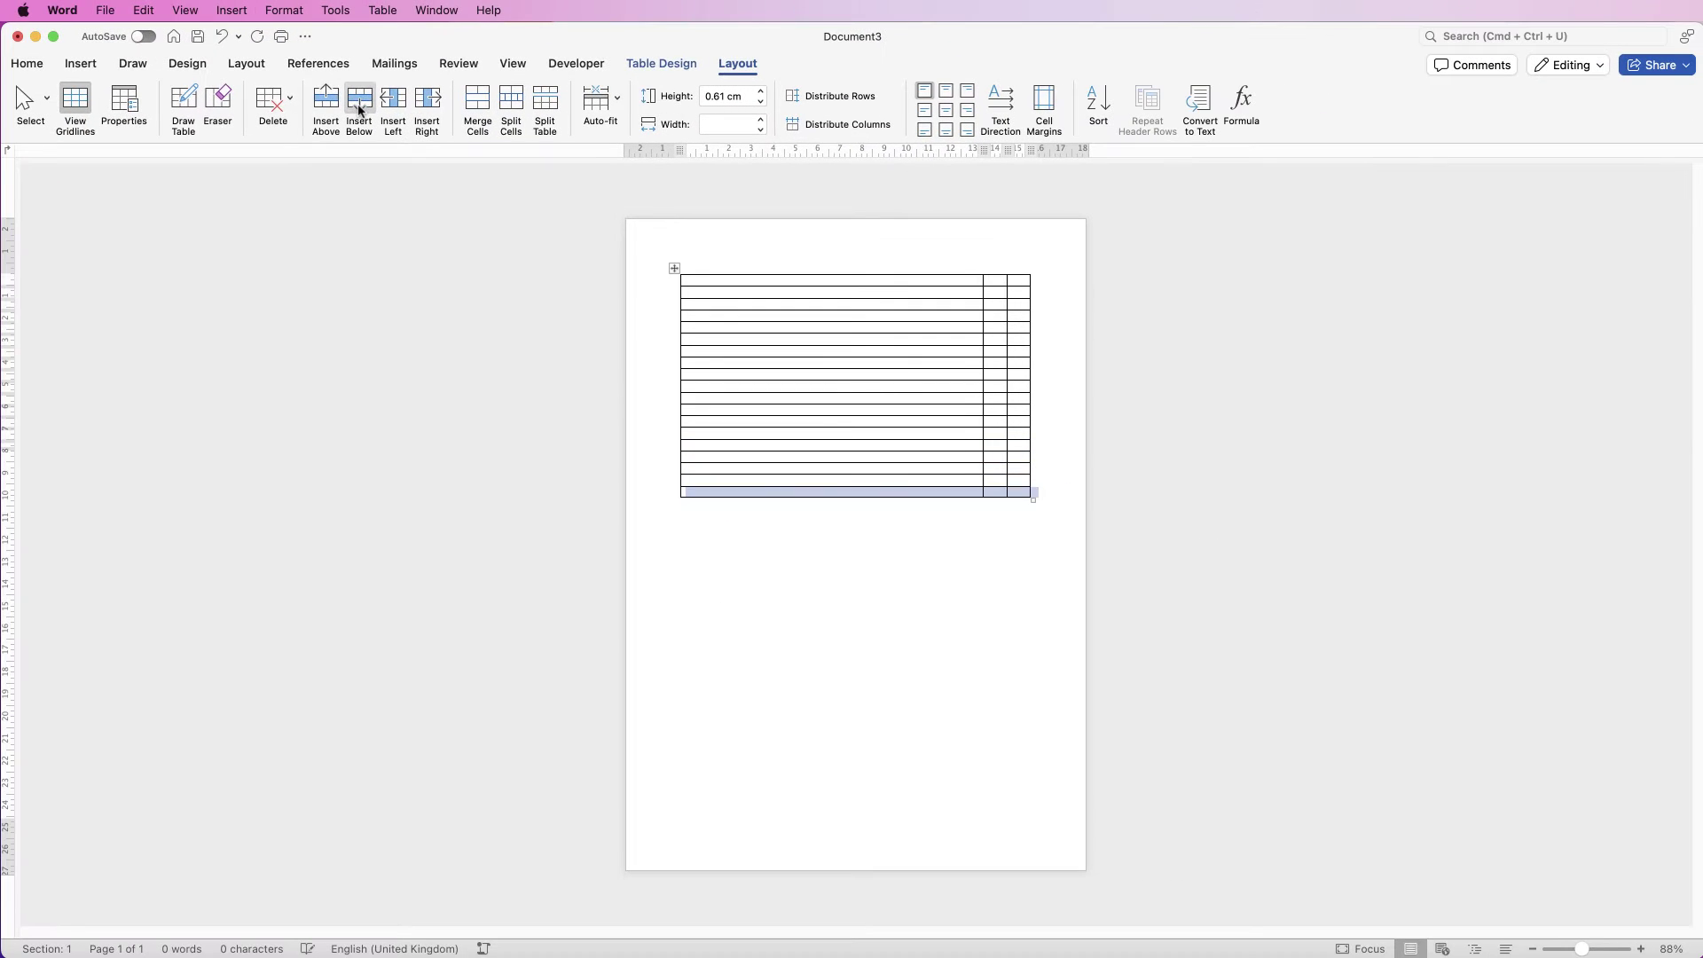
{"action": "left_click", "coordinate": [360, 109]}
{"action": "left_click", "coordinate": [360, 108]}
{"action": "left_click", "coordinate": [360, 108]}
{"action": "left_click", "coordinate": [360, 108]}
{"action": "left_click", "coordinate": [360, 108]}
{"action": "left_click", "coordinate": [360, 109]}
{"action": "left_click", "coordinate": [360, 108]}
{"action": "left_click", "coordinate": [360, 108]}
{"action": "left_click", "coordinate": [360, 108]}
{"action": "left_click", "coordinate": [360, 108]}
{"action": "left_click", "coordinate": [360, 108]}
{"action": "left_click", "coordinate": [360, 109]}
{"action": "left_click", "coordinate": [360, 108]}
{"action": "left_click", "coordinate": [360, 108]}
{"action": "left_click", "coordinate": [361, 111]}
{"action": "left_click", "coordinate": [362, 111]}
{"action": "left_click", "coordinate": [361, 111]}
{"action": "left_click", "coordinate": [361, 110]}
{"action": "left_click", "coordinate": [361, 111]}
{"action": "left_click", "coordinate": [361, 111]}
{"action": "left_click", "coordinate": [361, 111]}
{"action": "left_click", "coordinate": [361, 110]}
- Paste the copied checklist into all cells of the table's first column using the Match Formatting option
{"action": "left_click", "coordinate": [784, 280]}
{"action": "left_click_drag", "start_coordinate": [784, 281], "coordinate": [777, 786]}
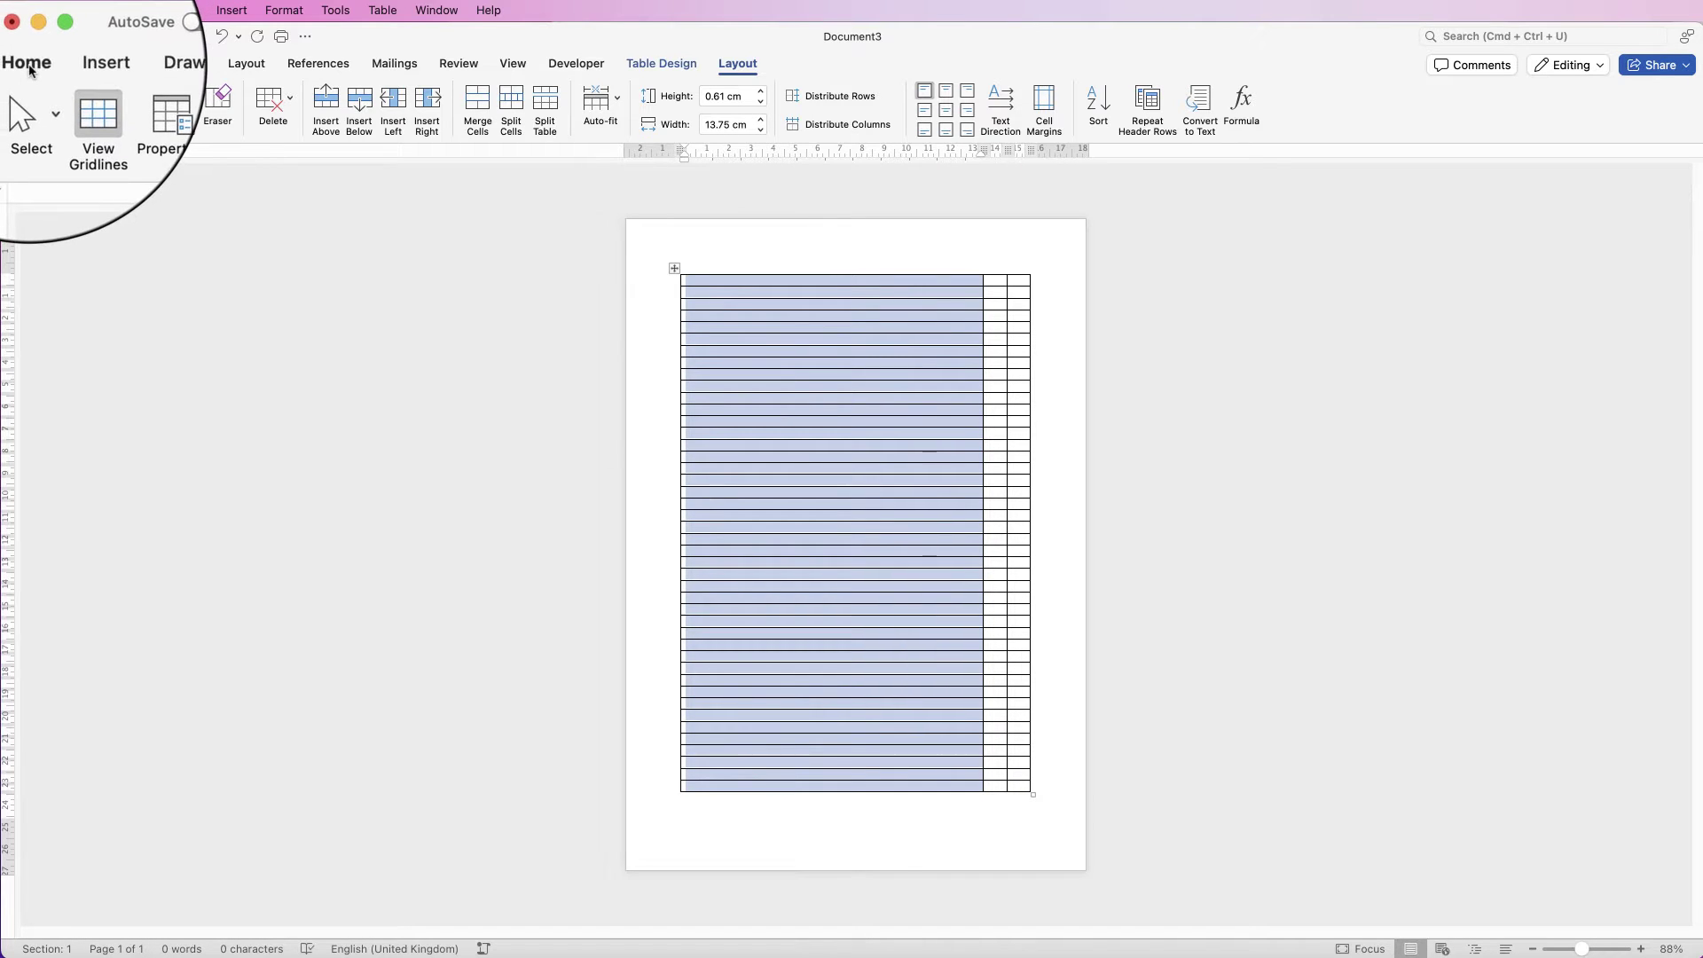
{"action": "left_click", "coordinate": [29, 69]}
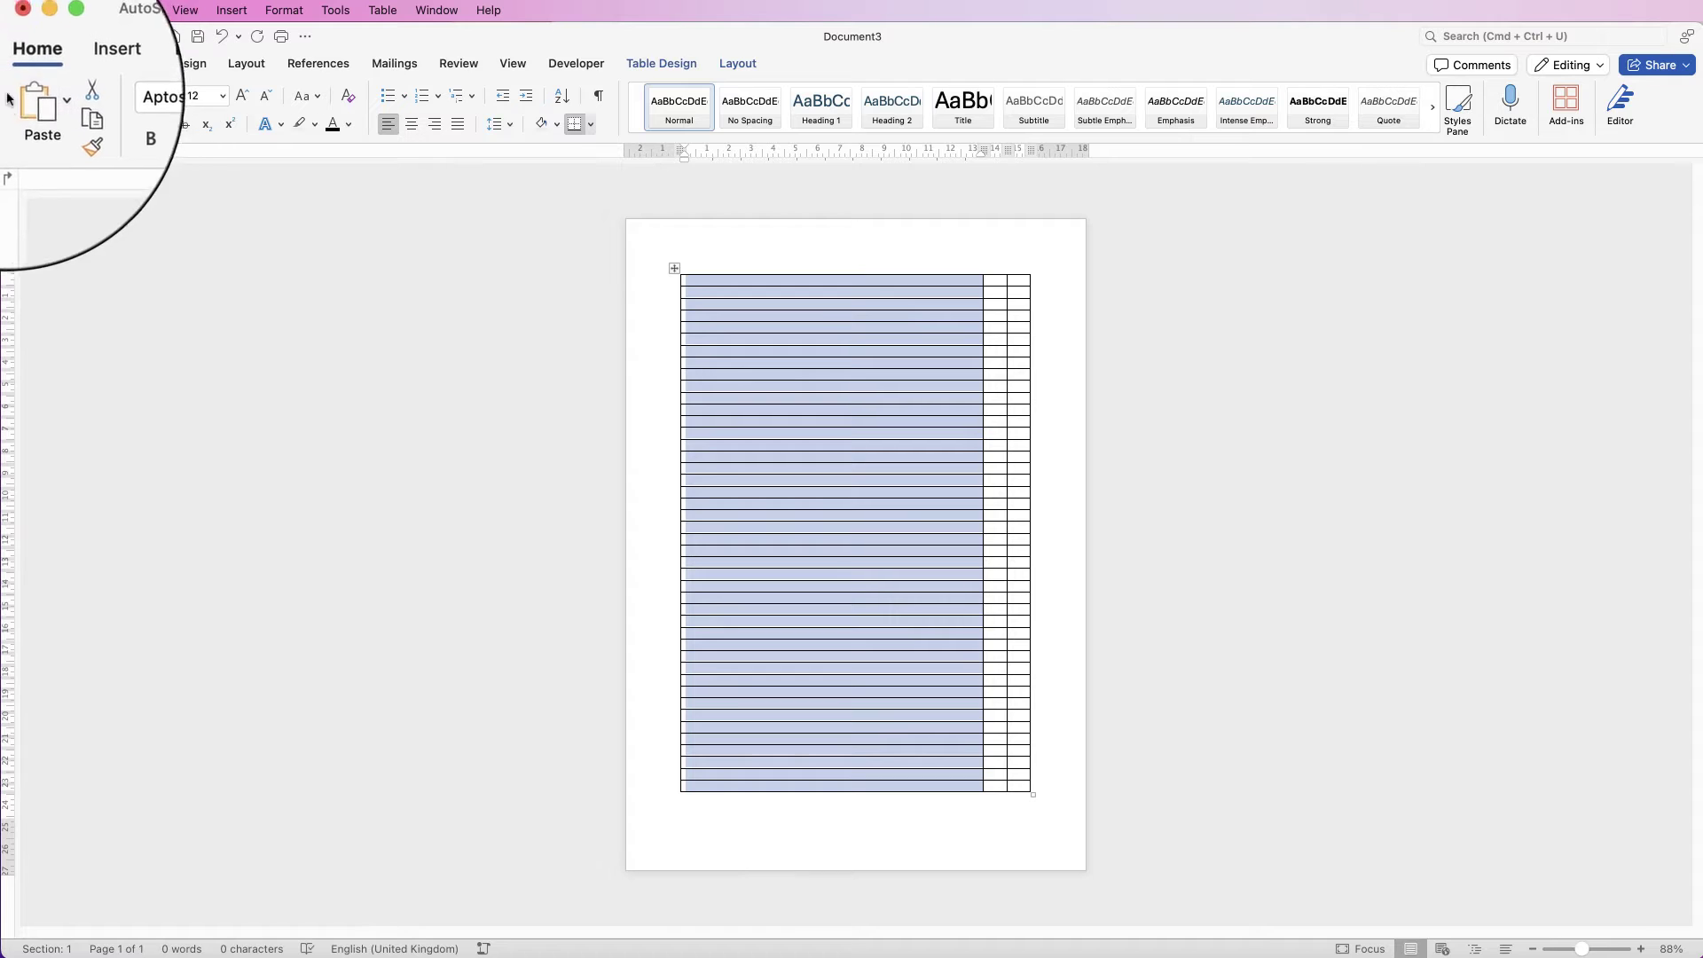
{"action": "left_click", "coordinate": [48, 99]}
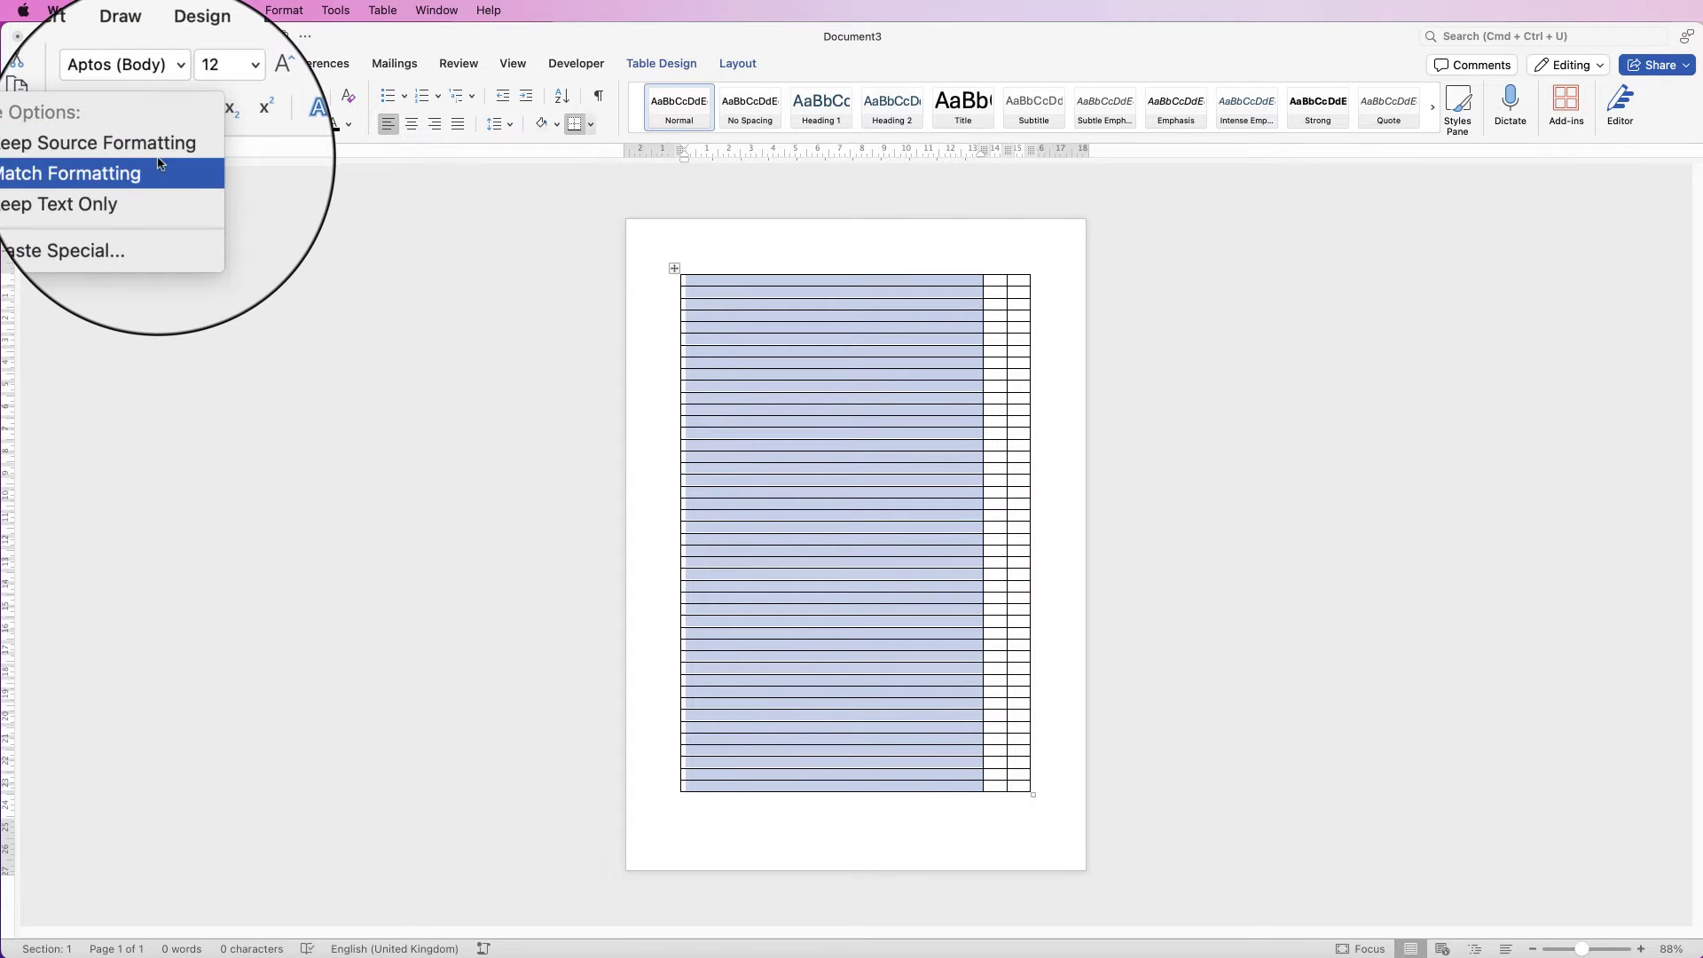
{"action": "left_click", "coordinate": [104, 173]}
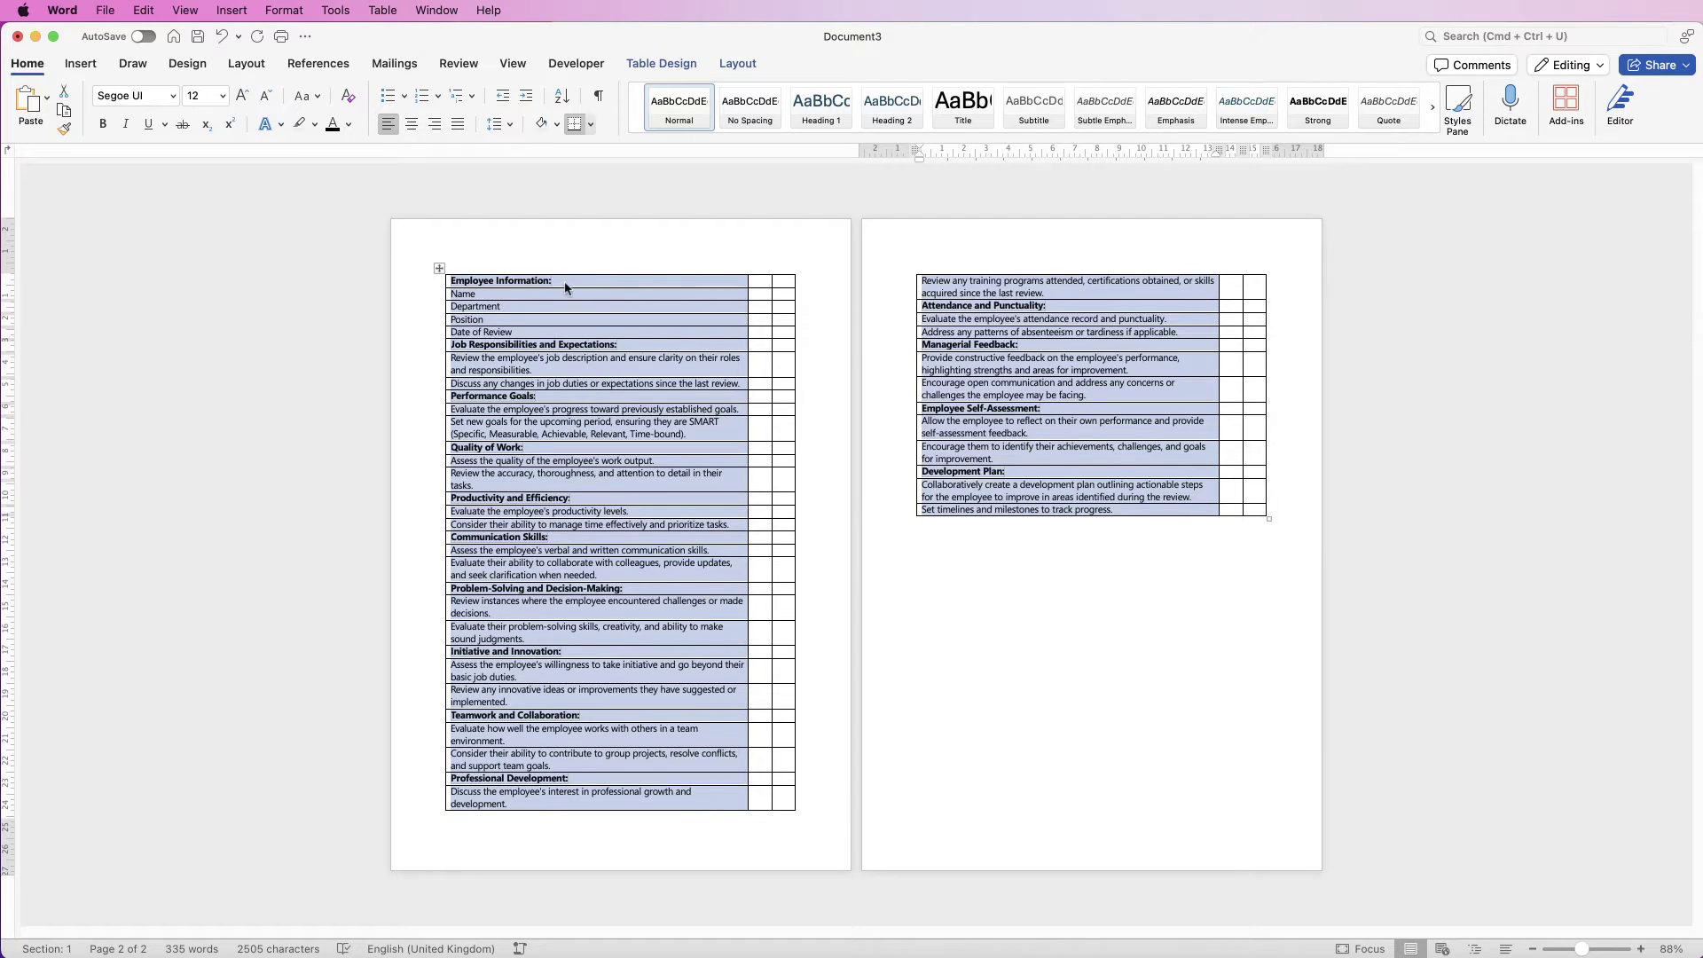
- Set the height of all table rows to 1 cm and align the cell contents left and vertically centred
{"action": "left_click", "coordinate": [439, 268]}
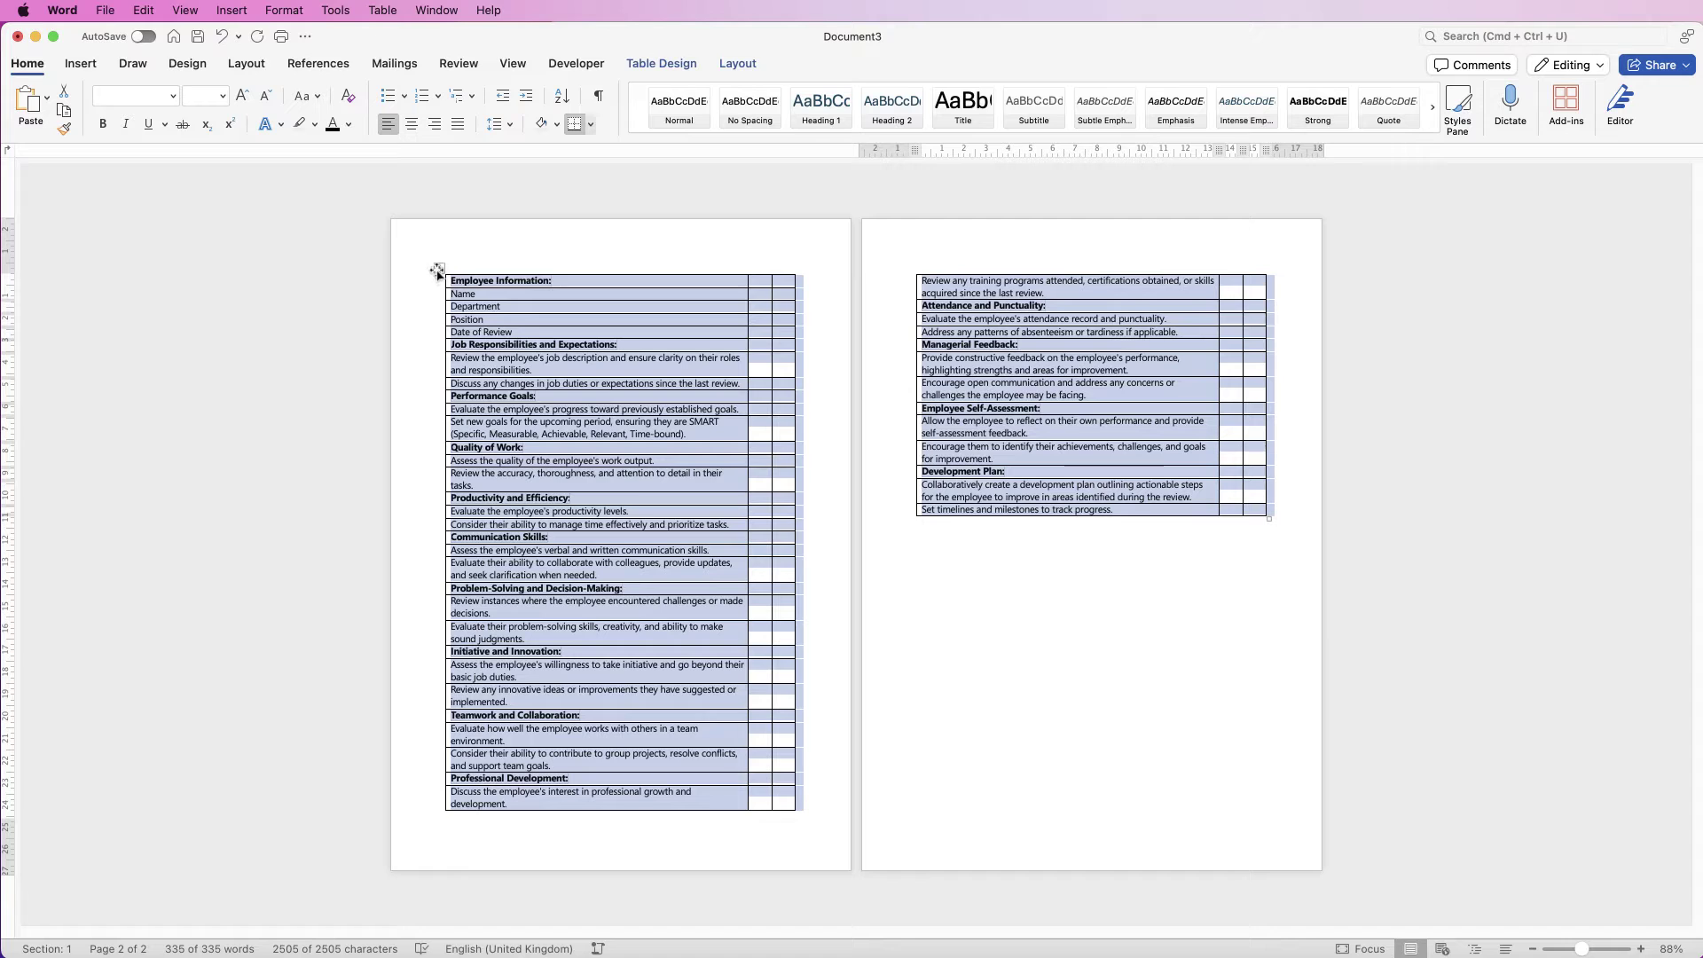
{"action": "left_click", "coordinate": [737, 64]}
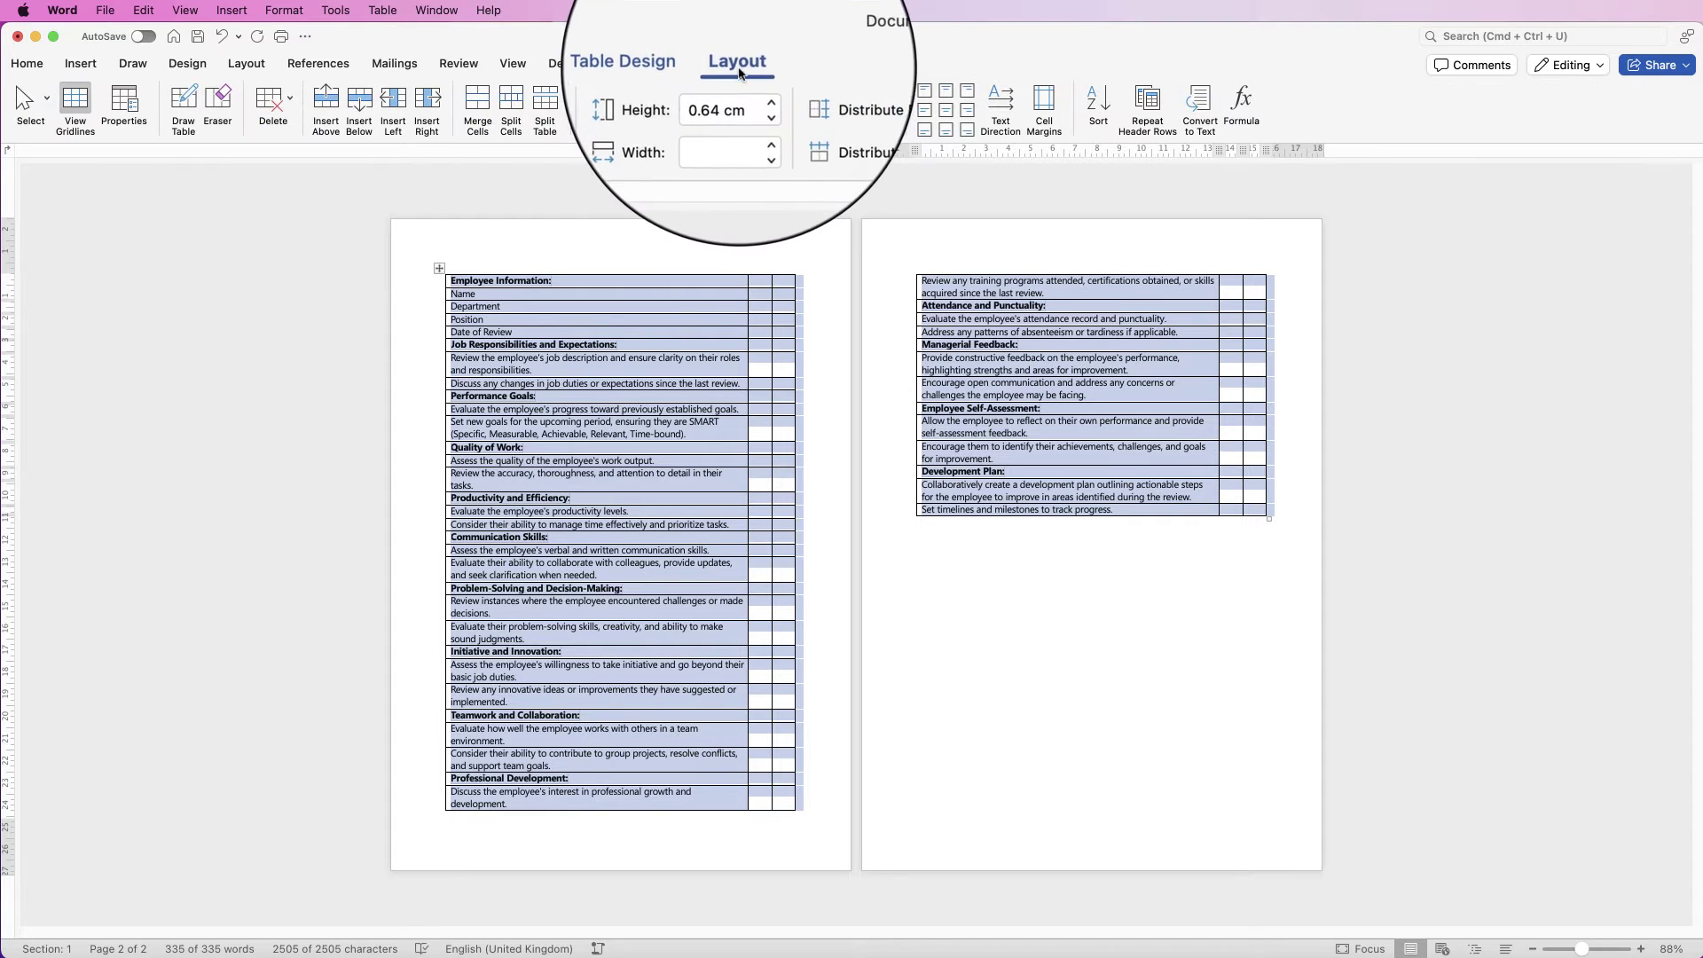
{"action": "left_click", "coordinate": [701, 98]}
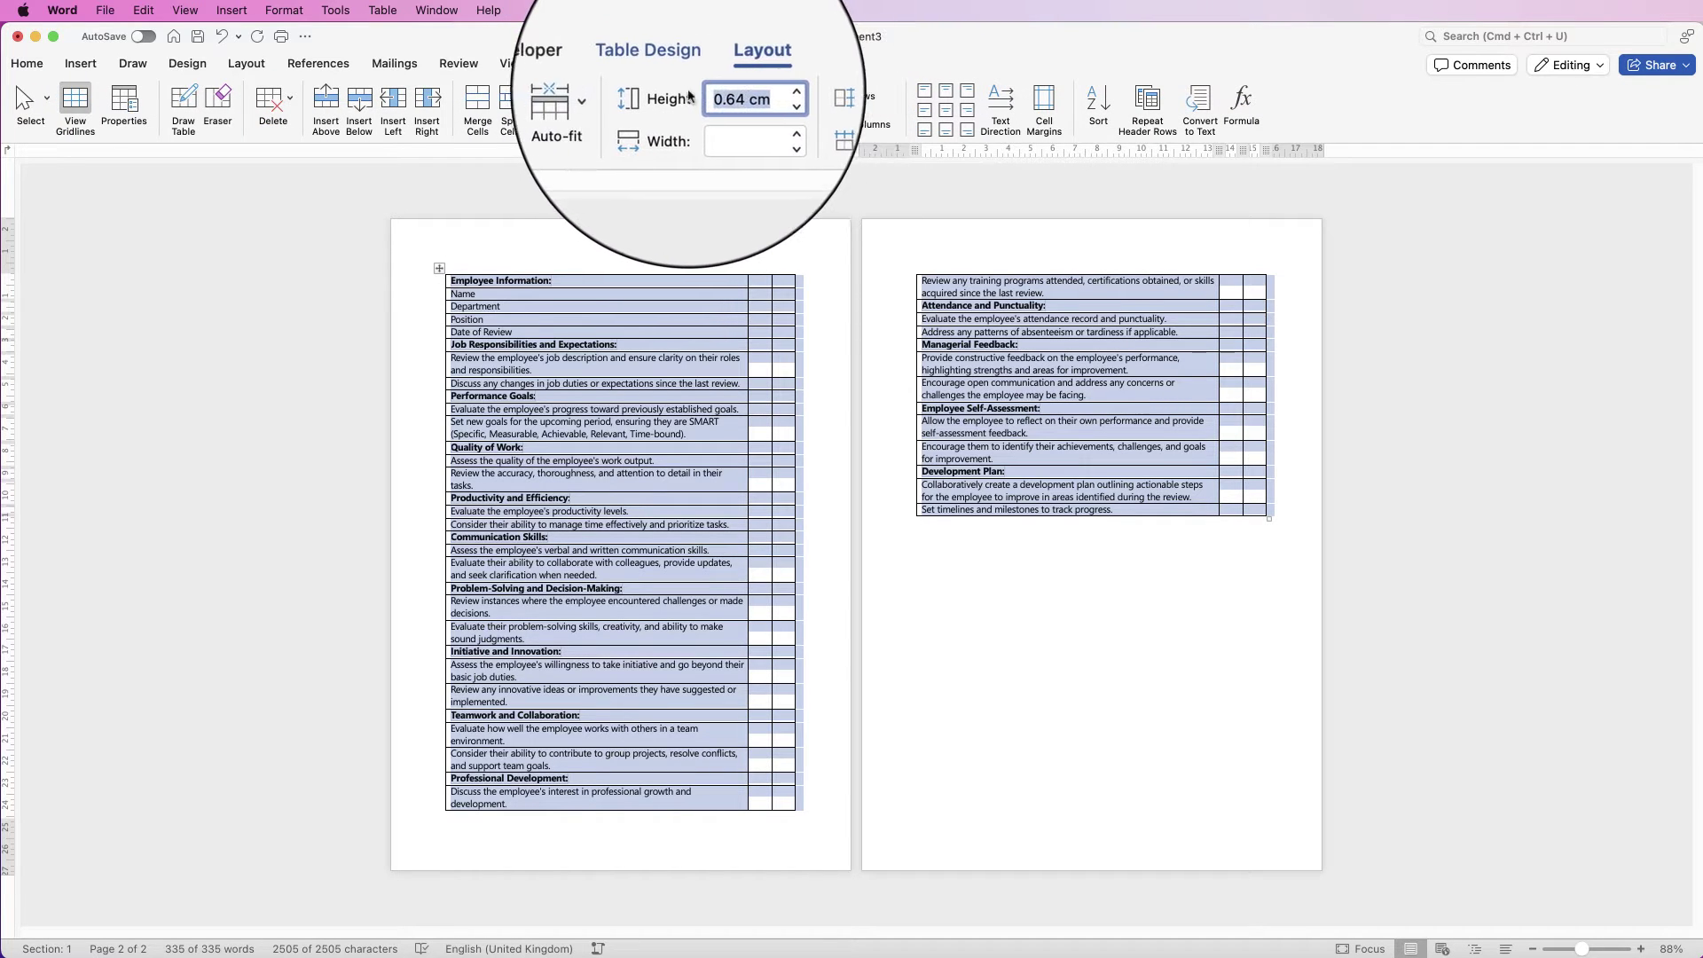
{"action": "type", "text": "1"}
{"action": "key", "text": "Return"}
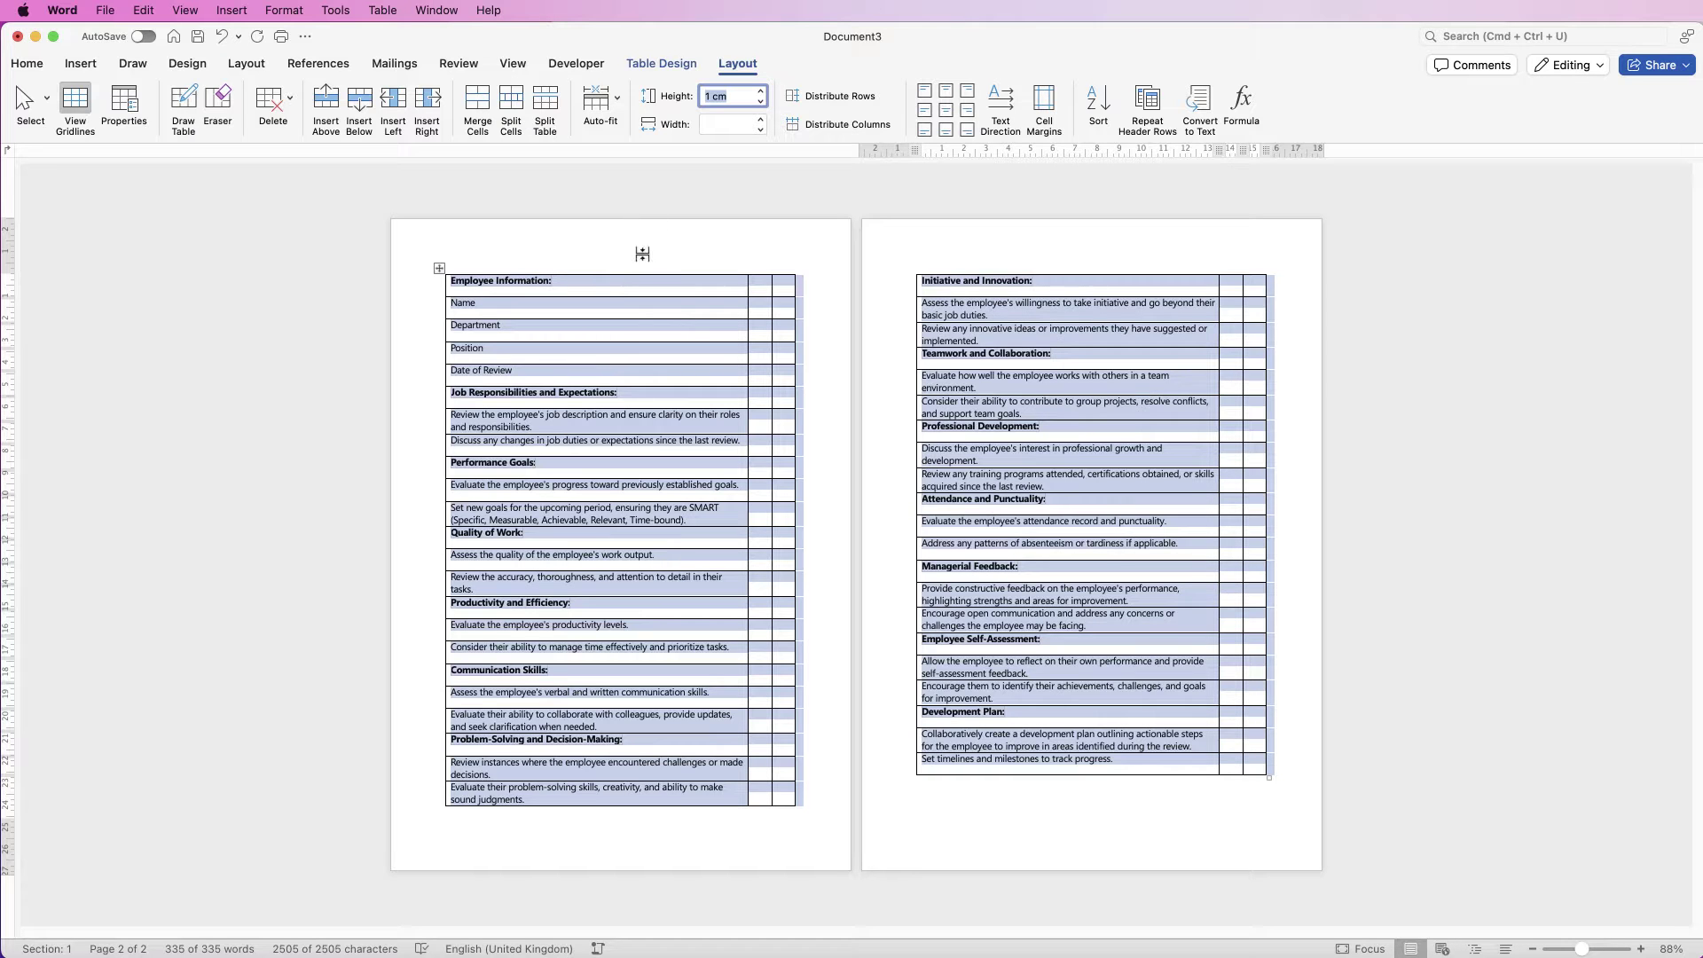
{"action": "left_click", "coordinate": [946, 113]}
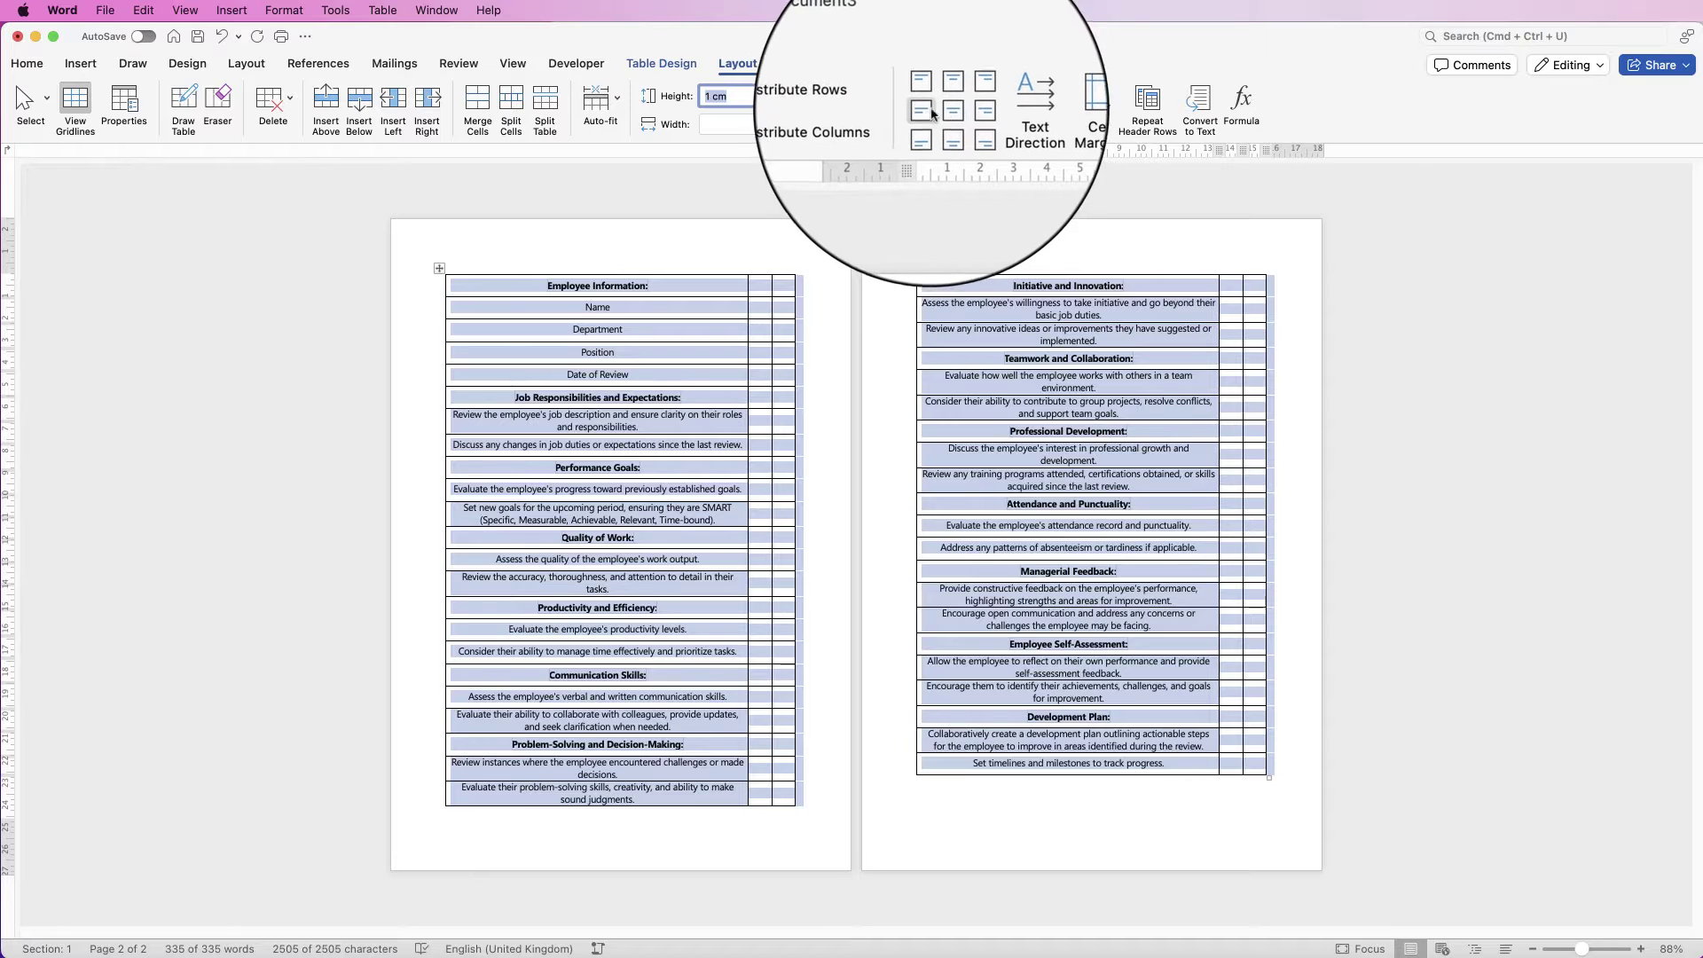
{"action": "left_click", "coordinate": [924, 114]}
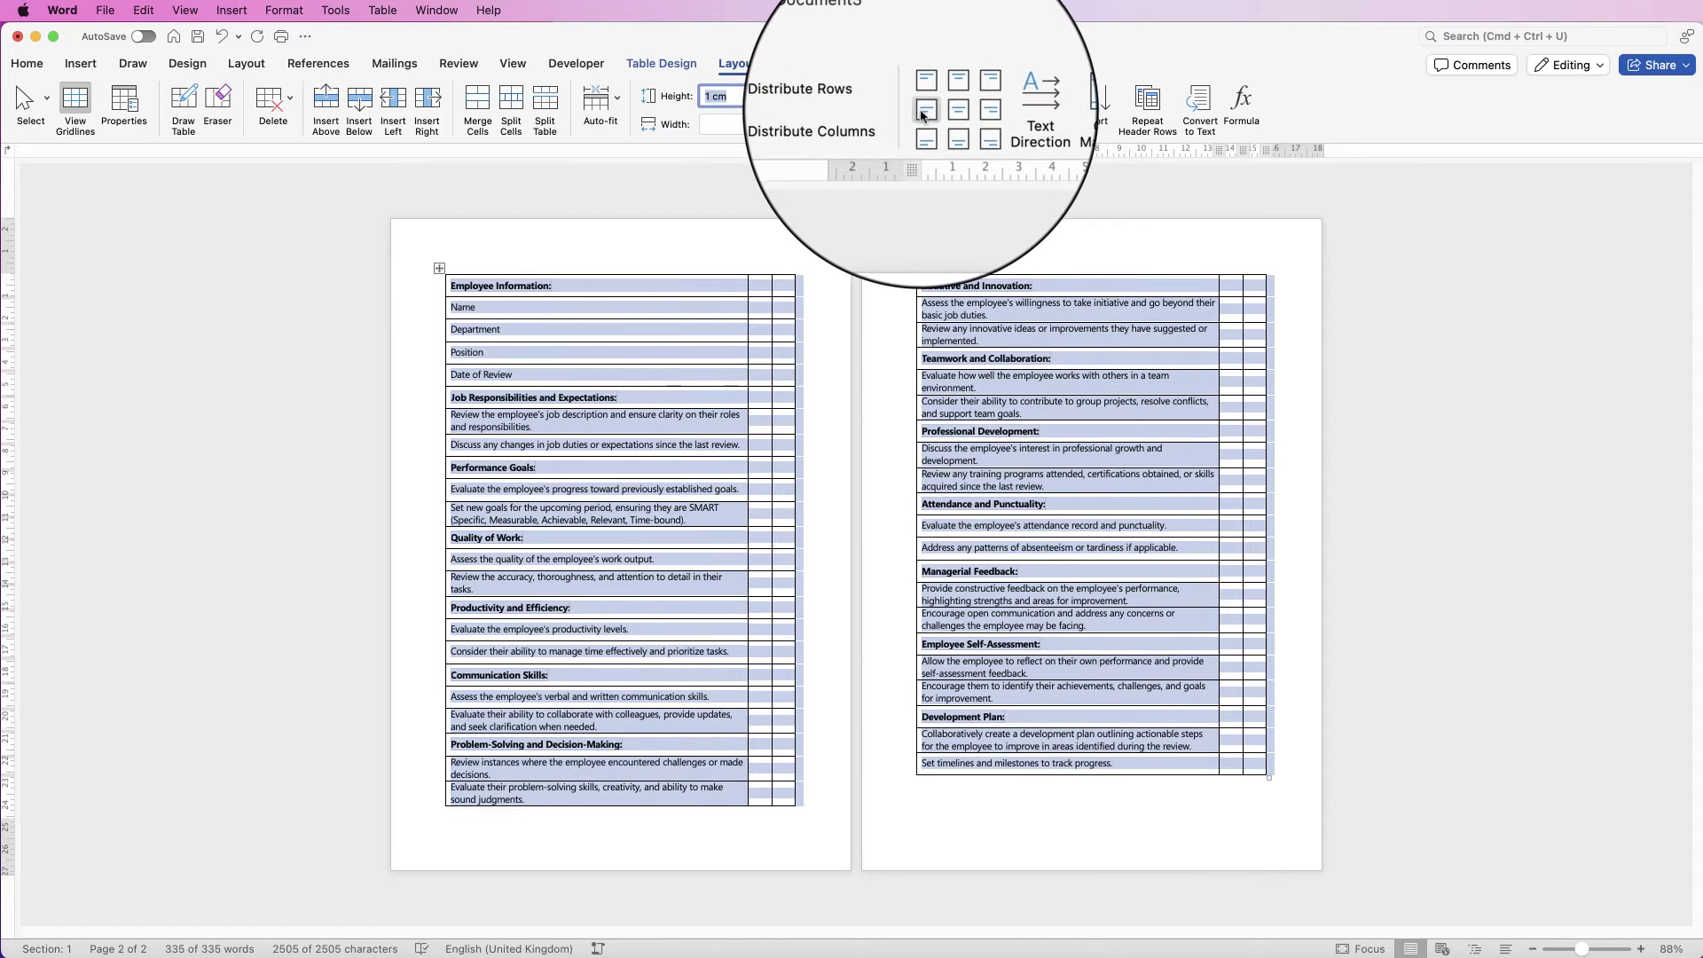
- Insert three blank lines above the table, before the Employee Information row
{"action": "left_click", "coordinate": [733, 287]}
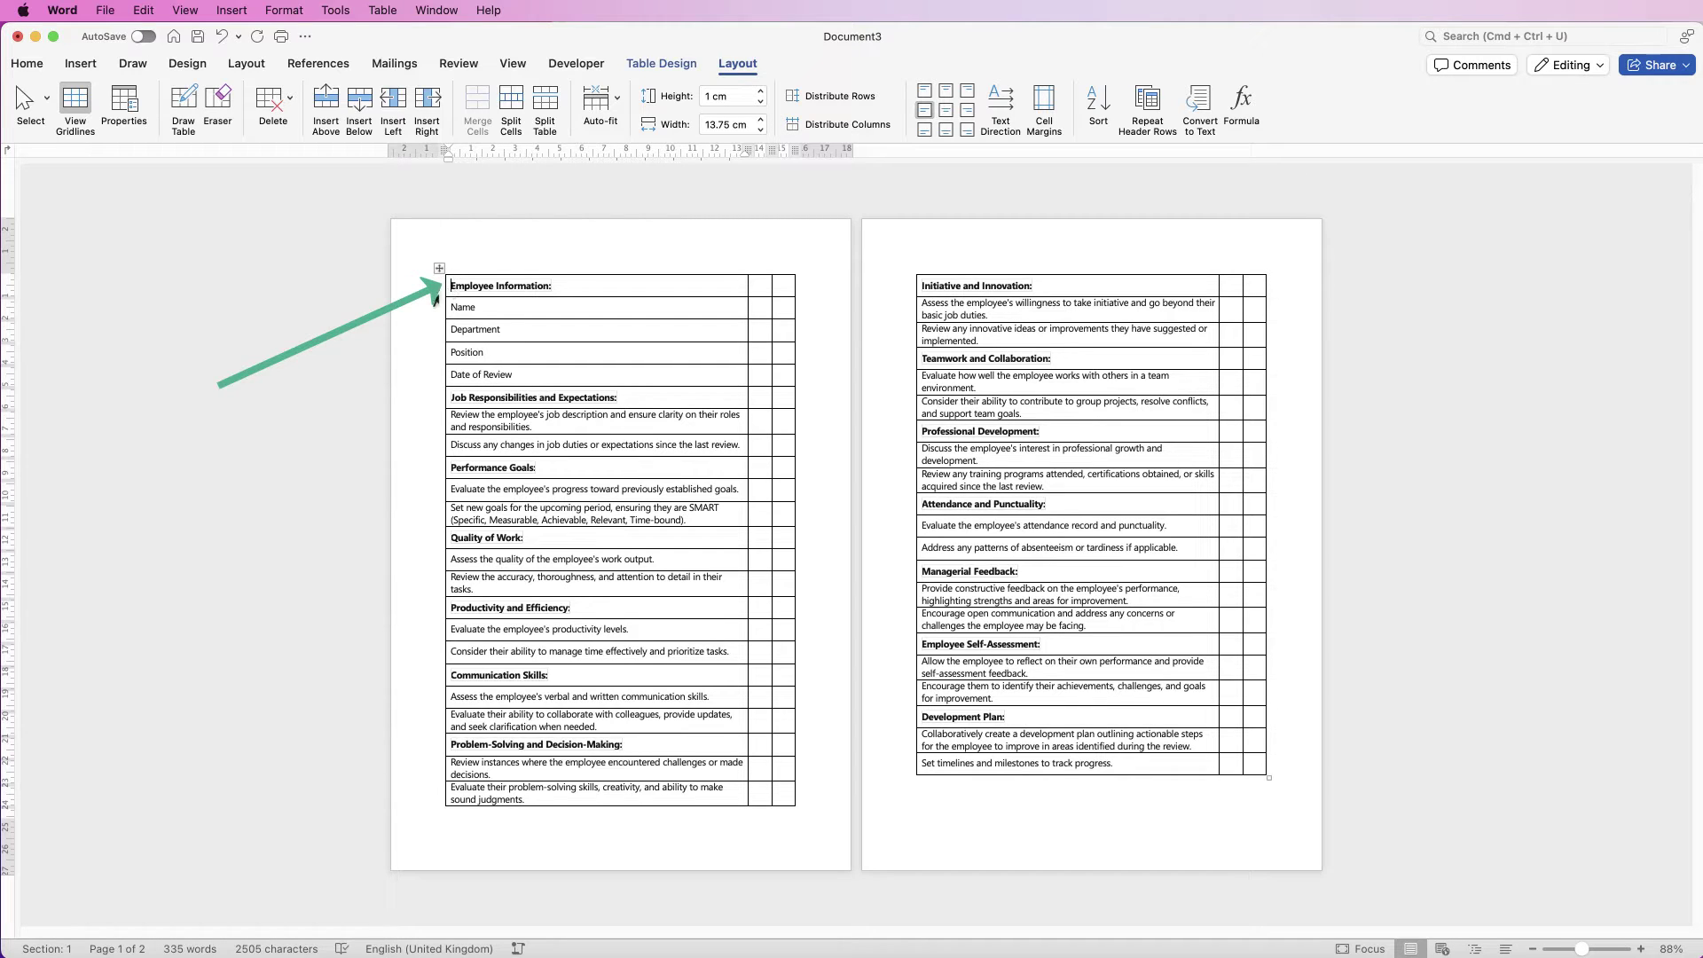
{"action": "key", "text": "Return"}
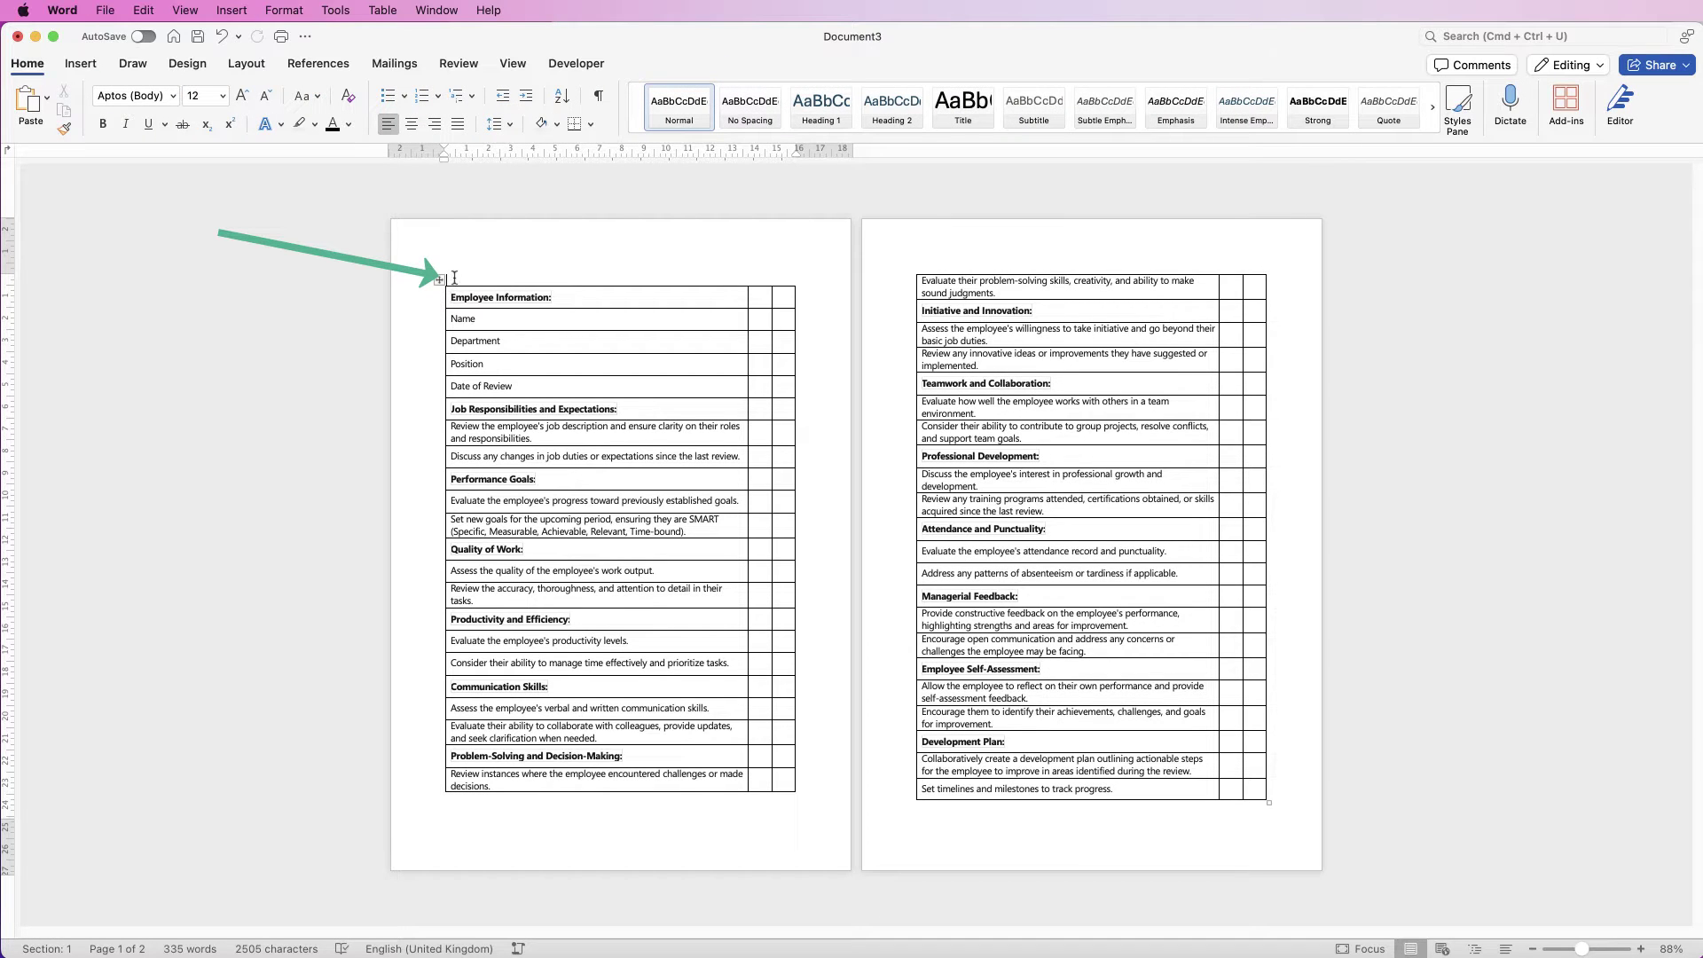
{"action": "key", "text": "Return"}
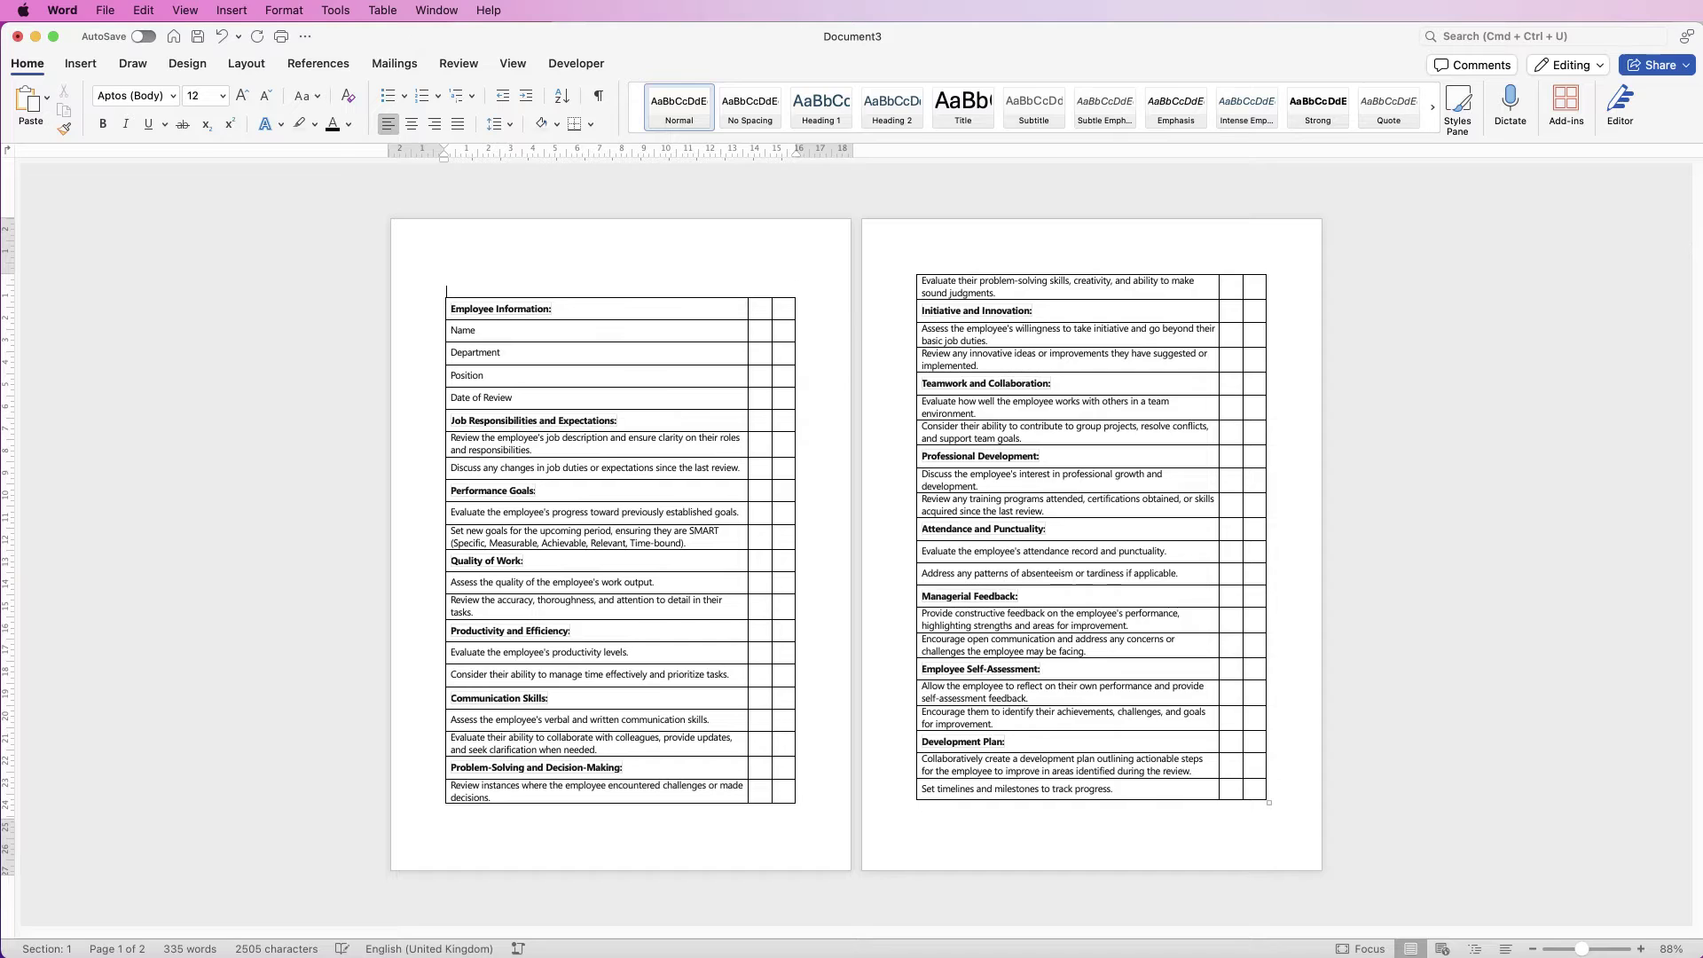
{"action": "key", "text": "Return"}
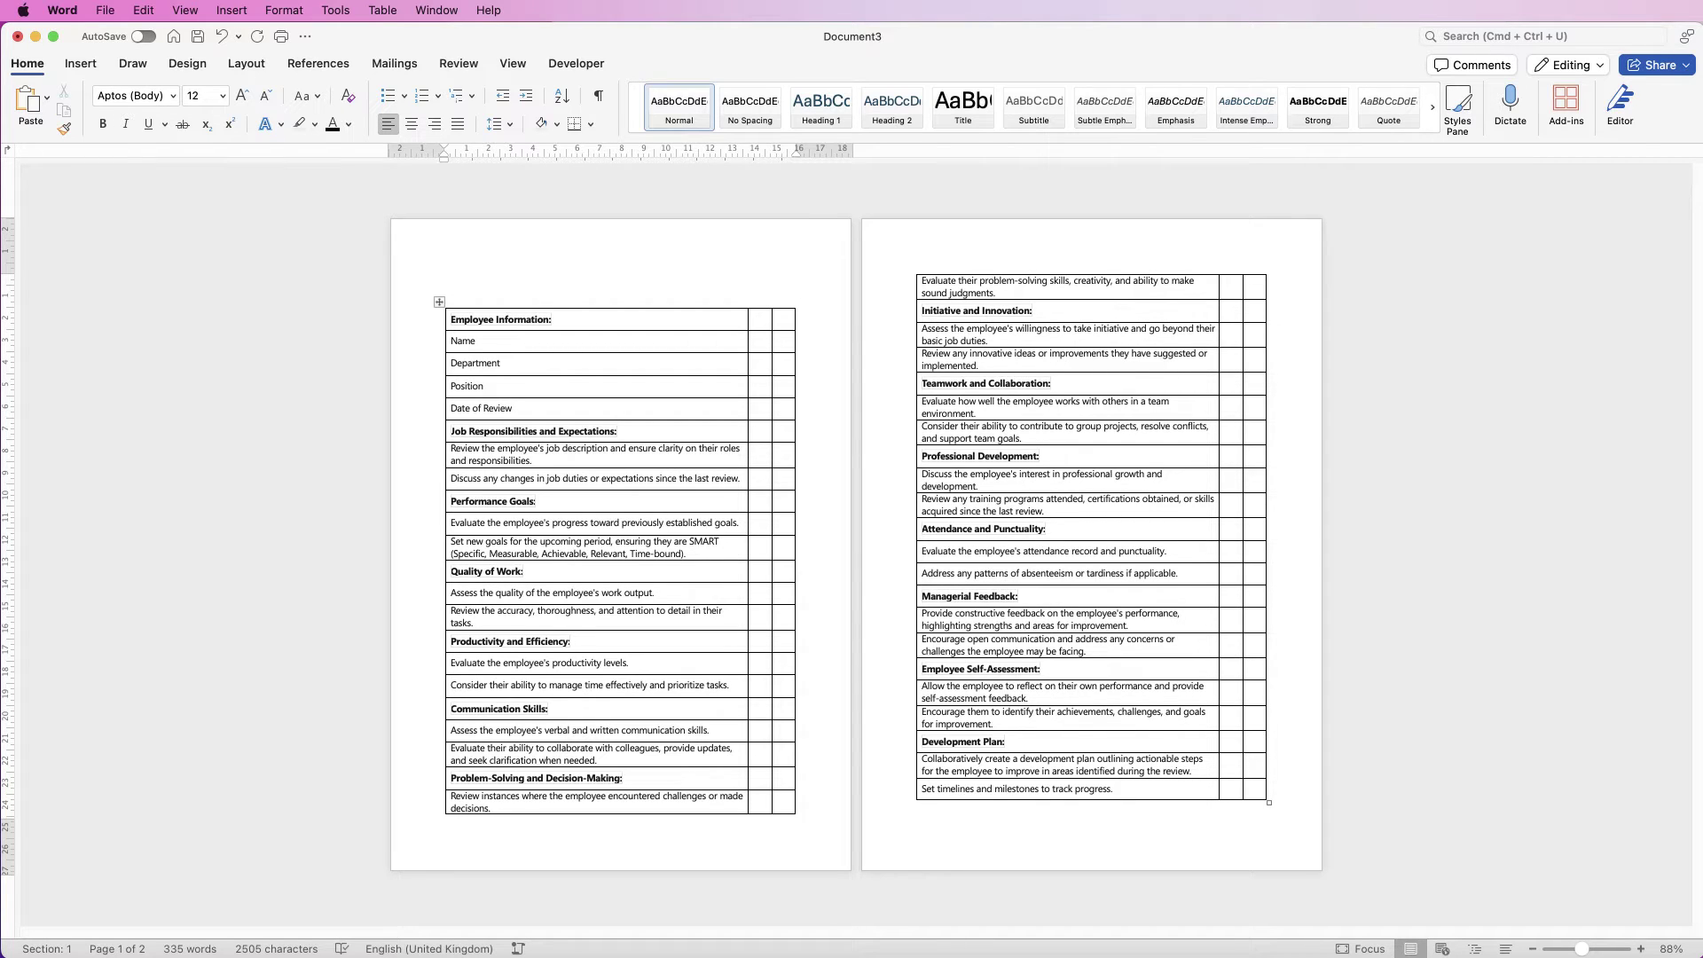
- Place the cursor in the Employee Information row's second cell and check the ribbon customisation preferences for the Developer entry
{"action": "left_click", "coordinate": [760, 319]}
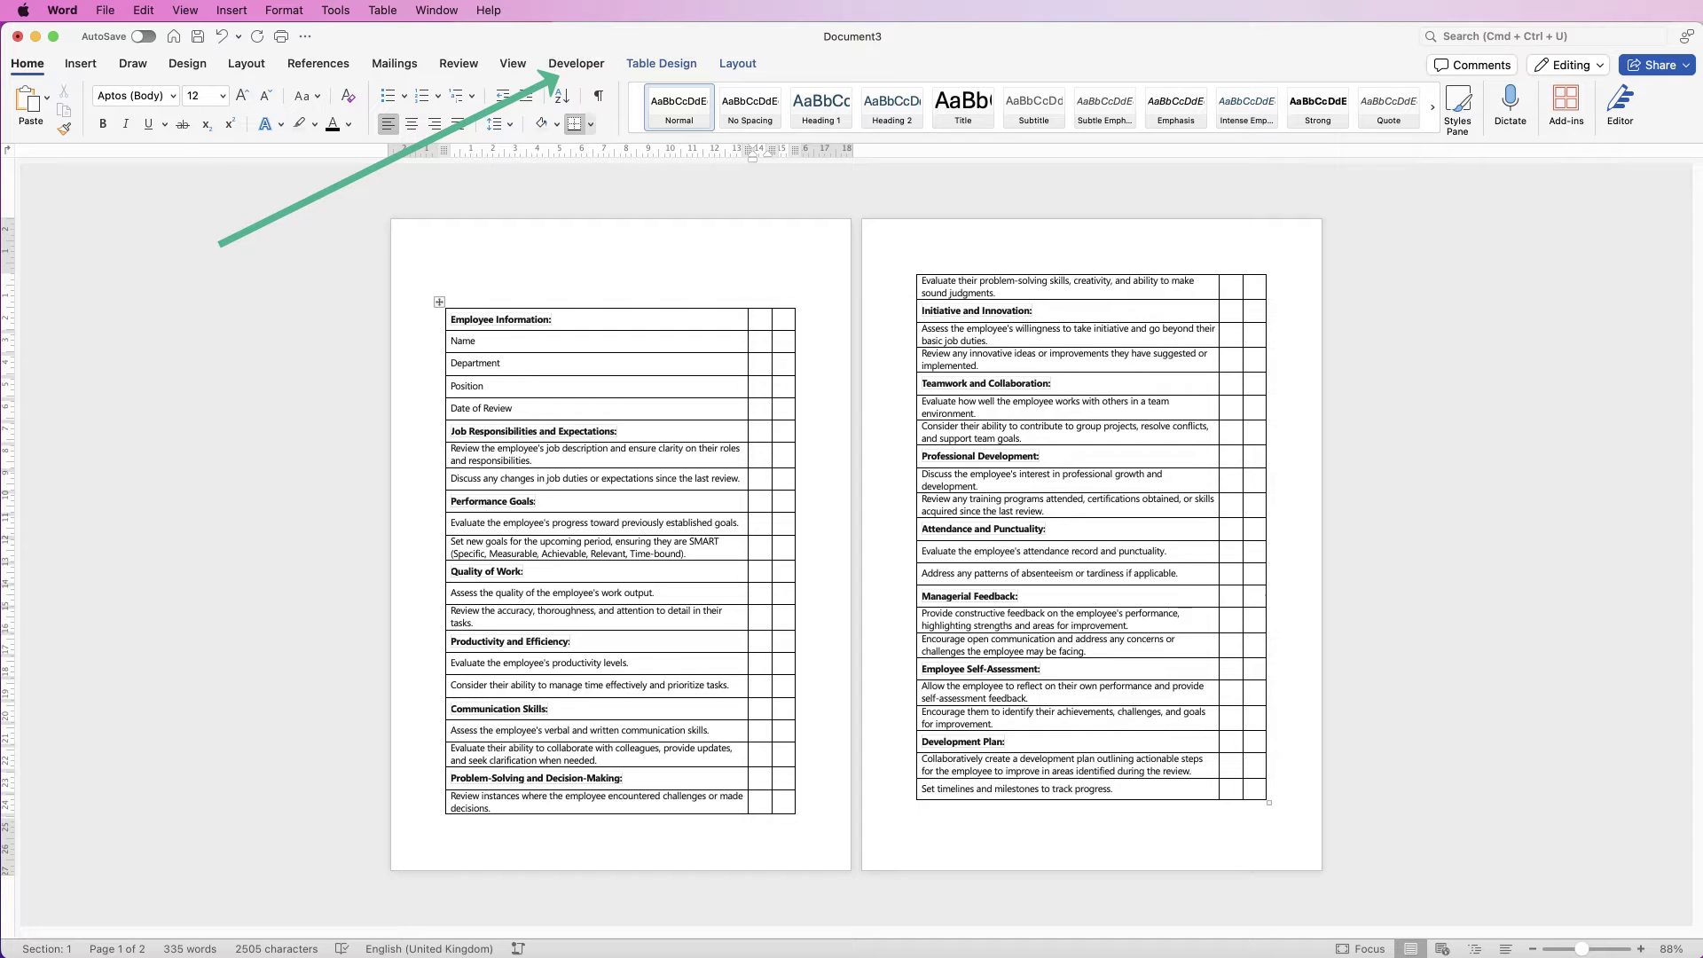
{"action": "left_click", "coordinate": [64, 13]}
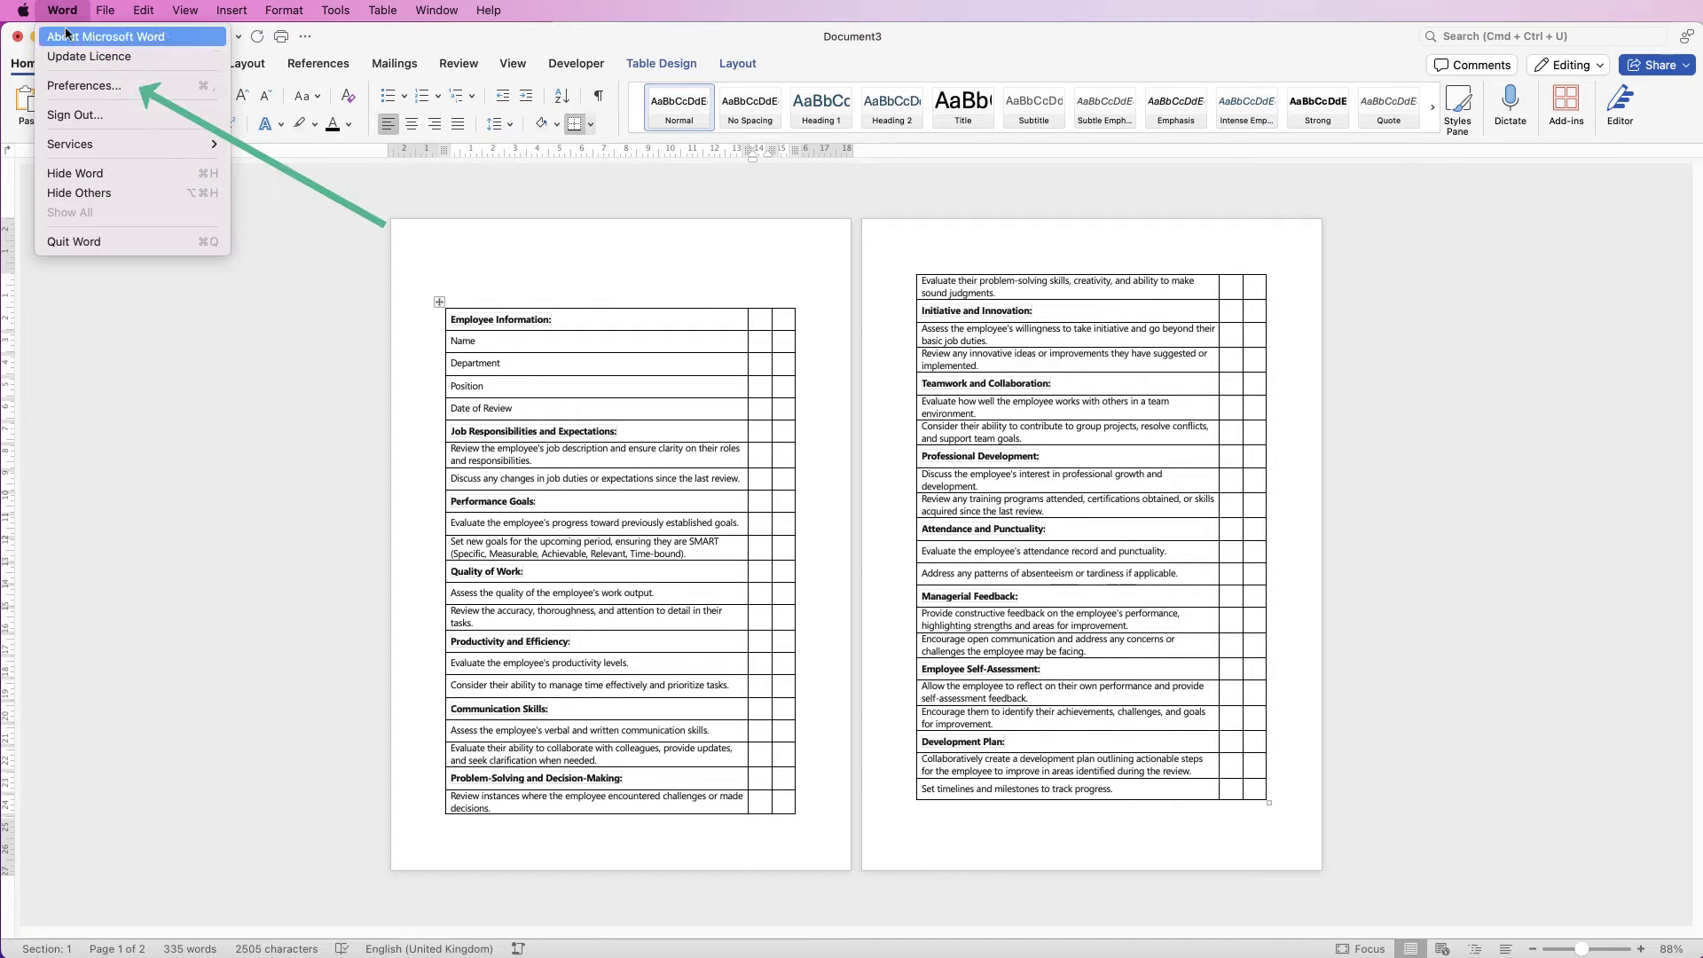
{"action": "left_click", "coordinate": [68, 87]}
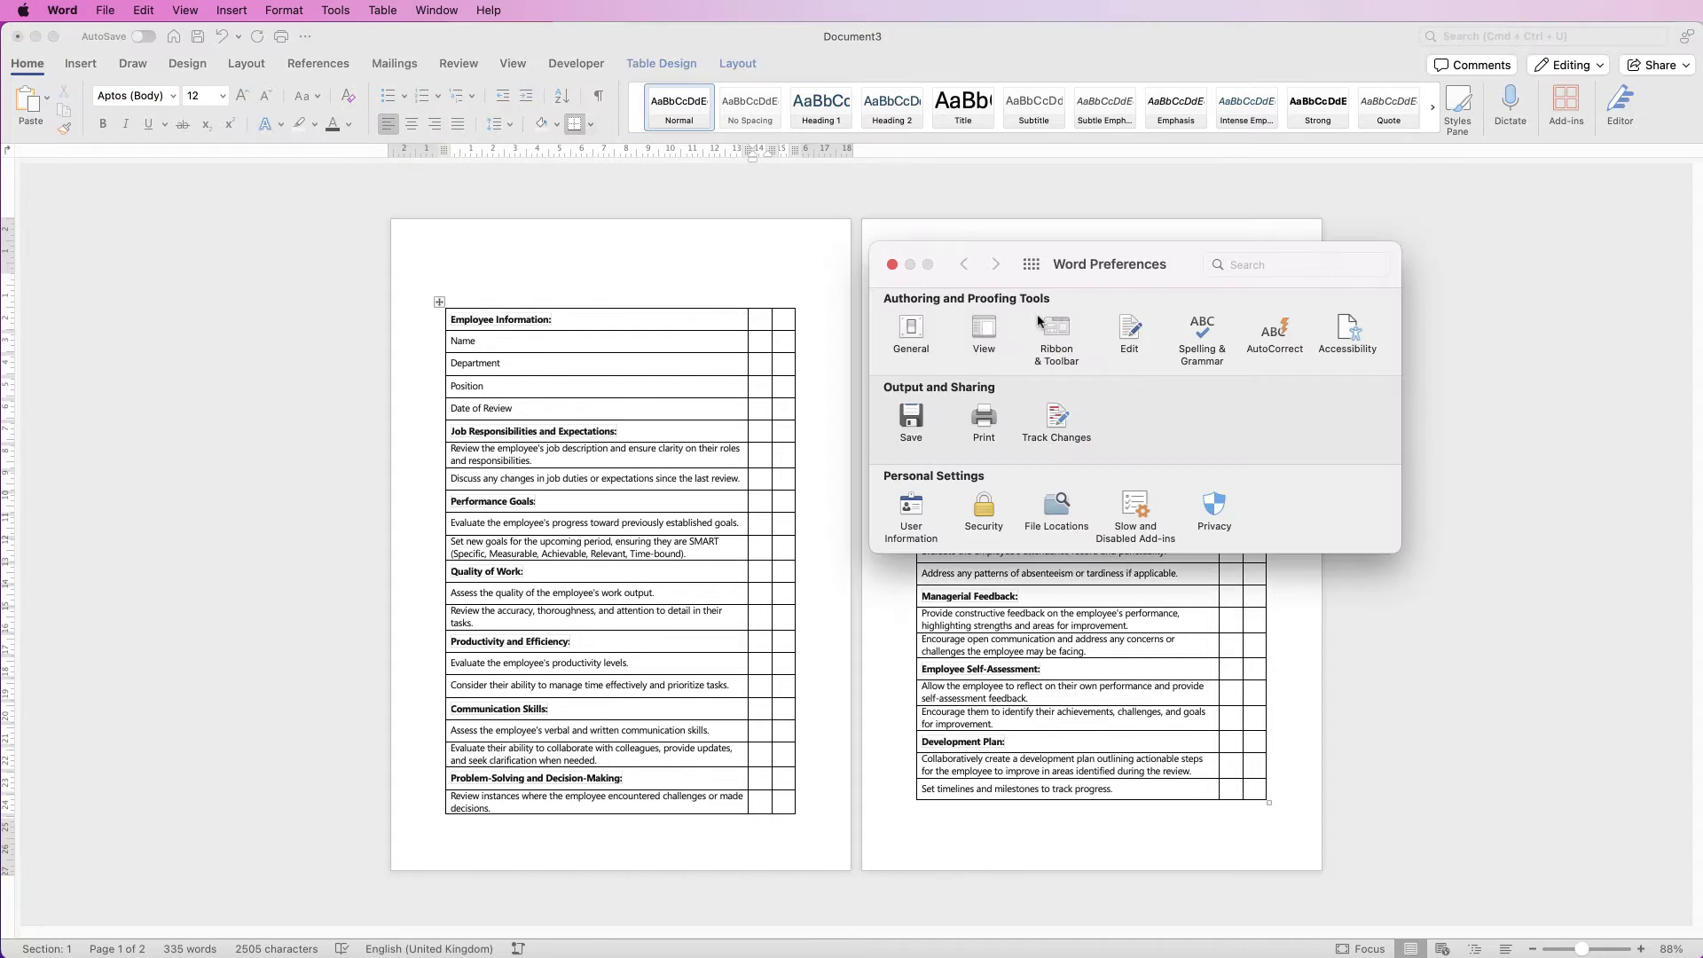
{"action": "left_click", "coordinate": [1060, 334]}
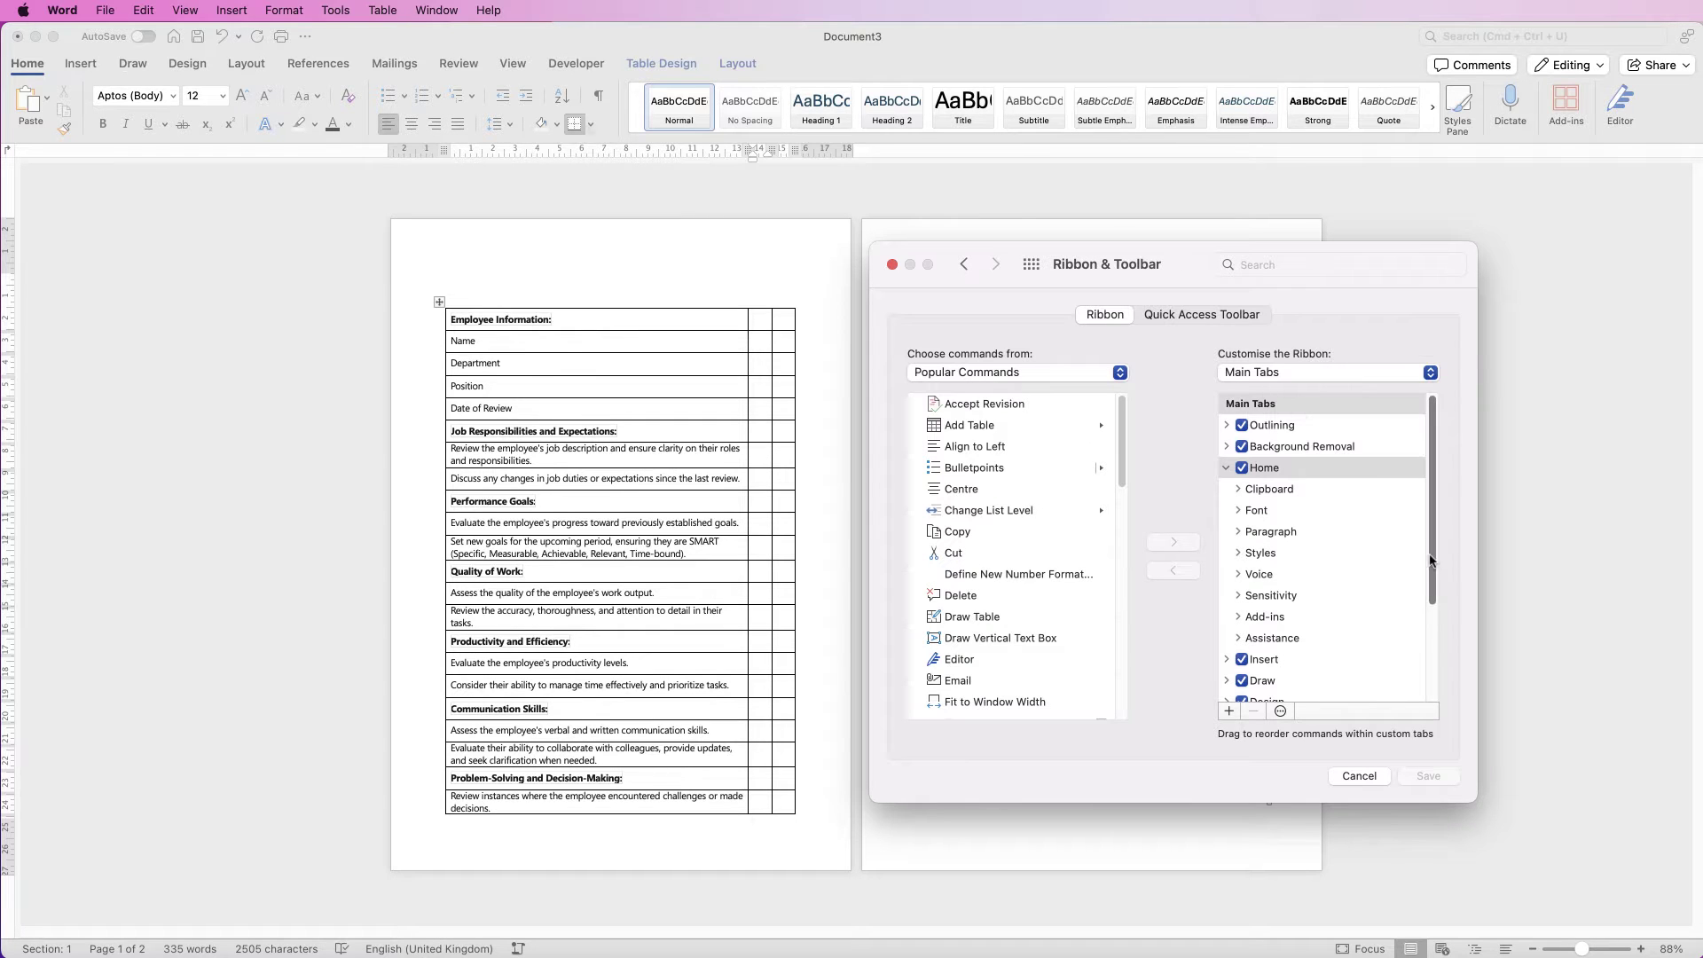
{"action": "left_click_drag", "start_coordinate": [1437, 542], "coordinate": [1432, 672]}
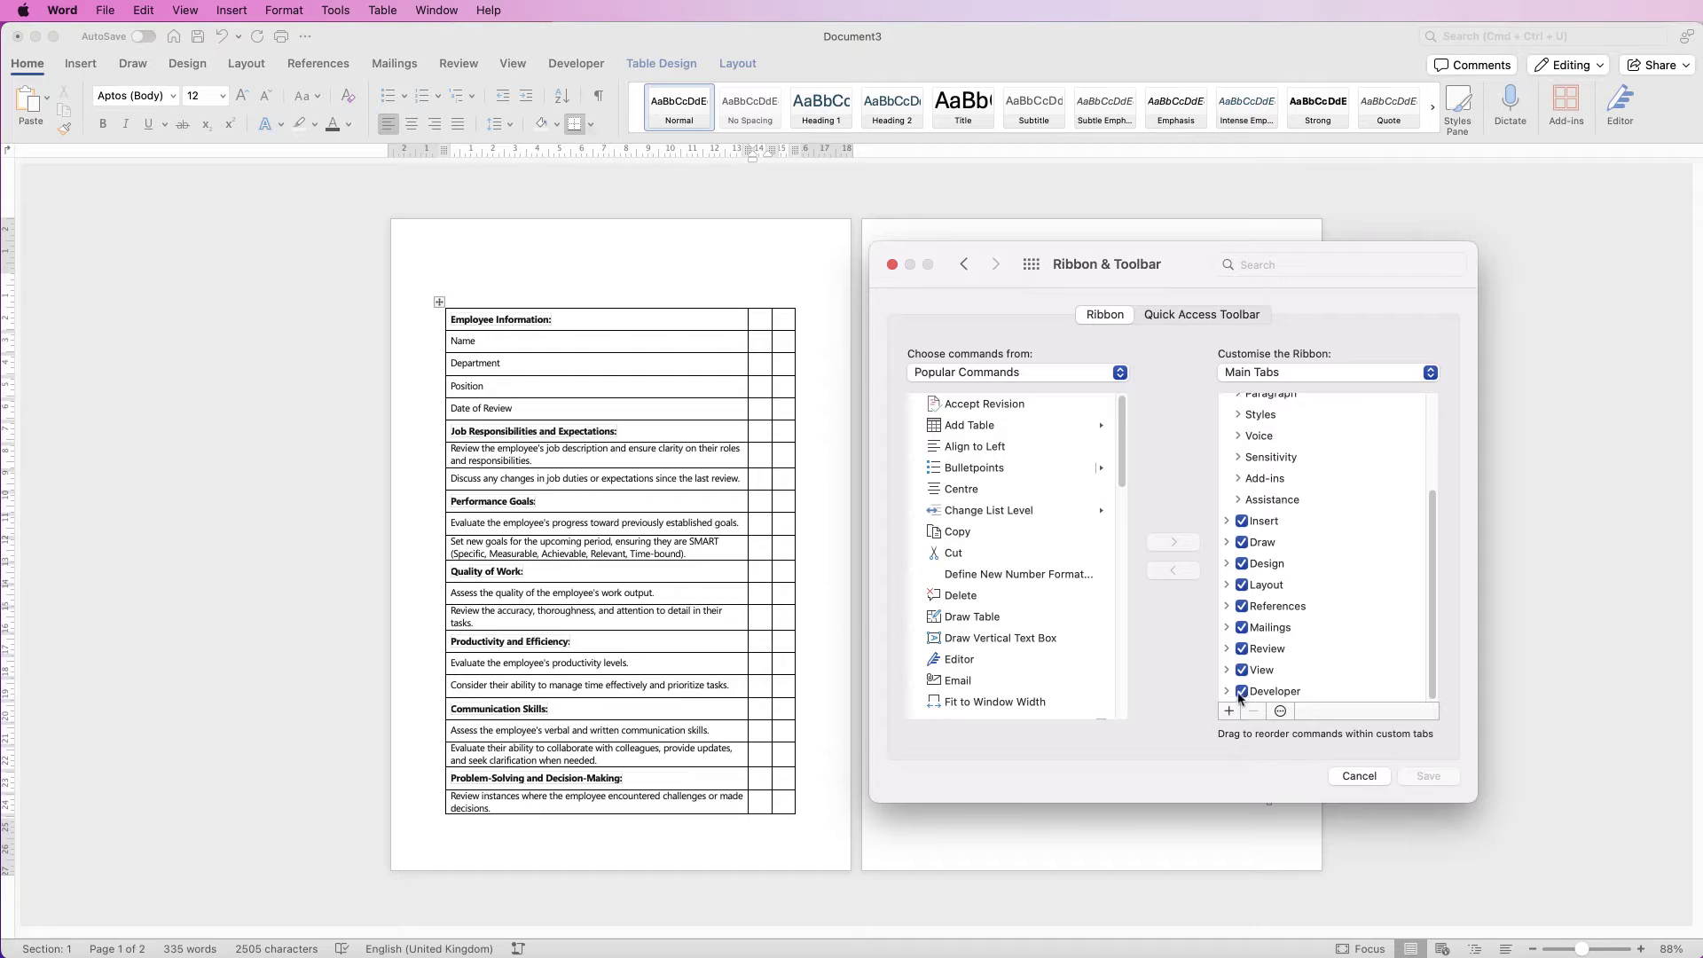
{"action": "left_click", "coordinate": [1358, 777]}
- Insert a checkbox form field in the second cell of the Employee Information row and turn off form field shading
{"action": "left_click", "coordinate": [581, 63]}
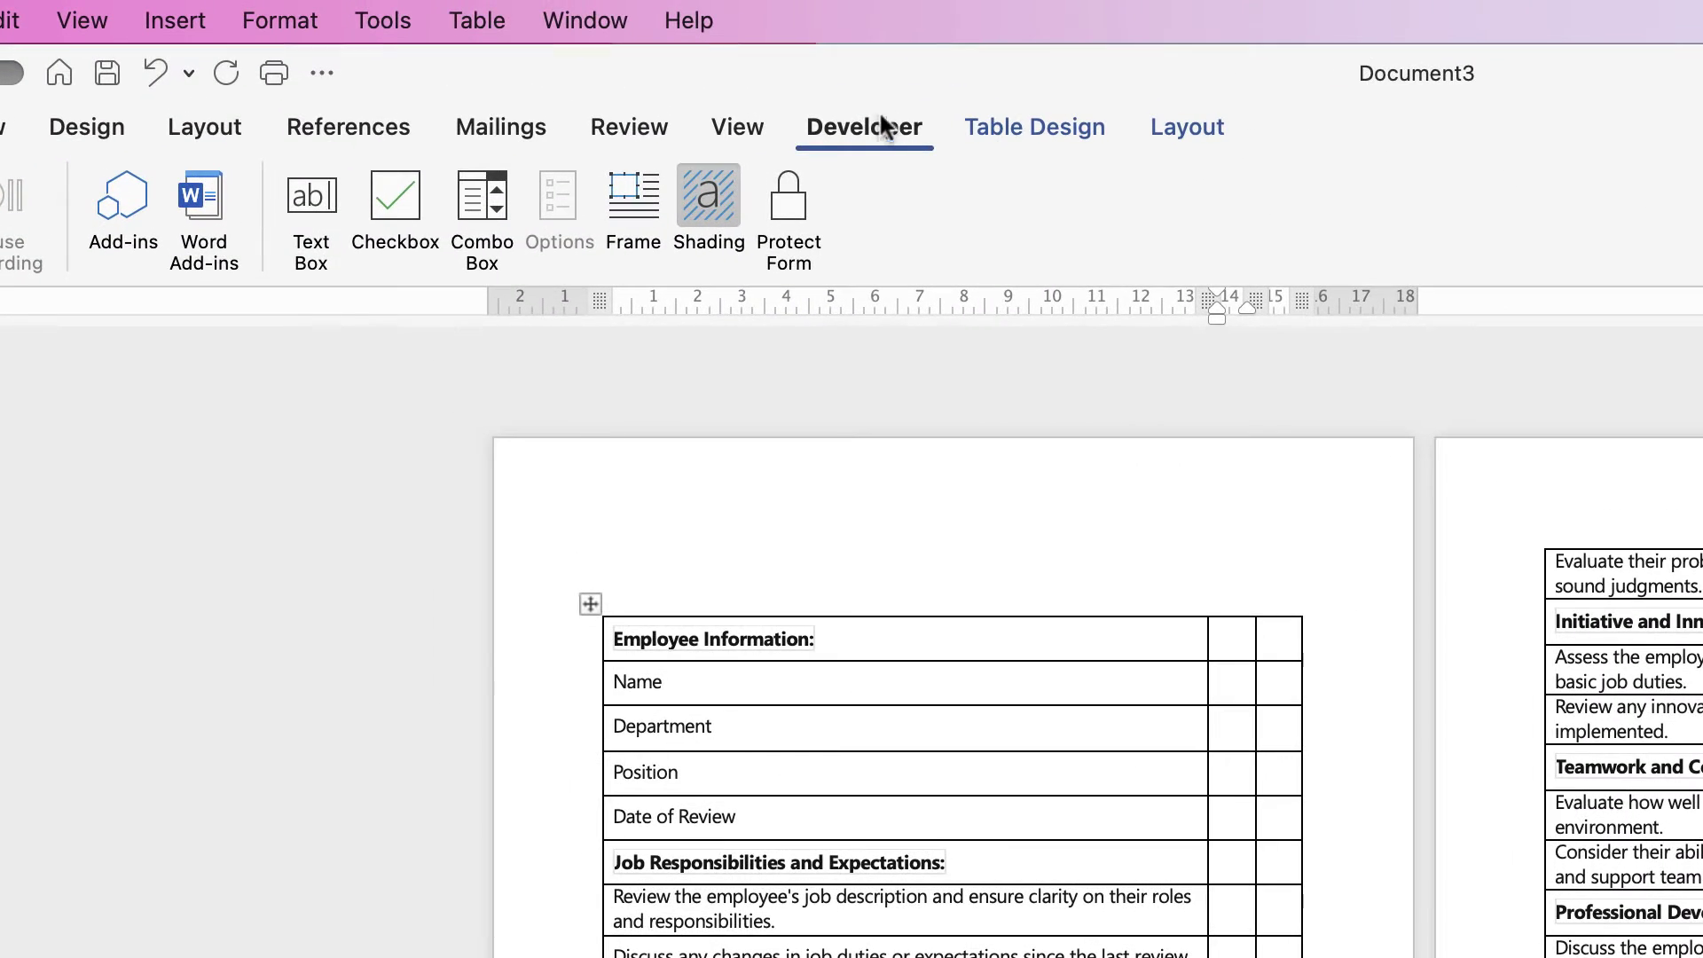
{"action": "left_click", "coordinate": [391, 195]}
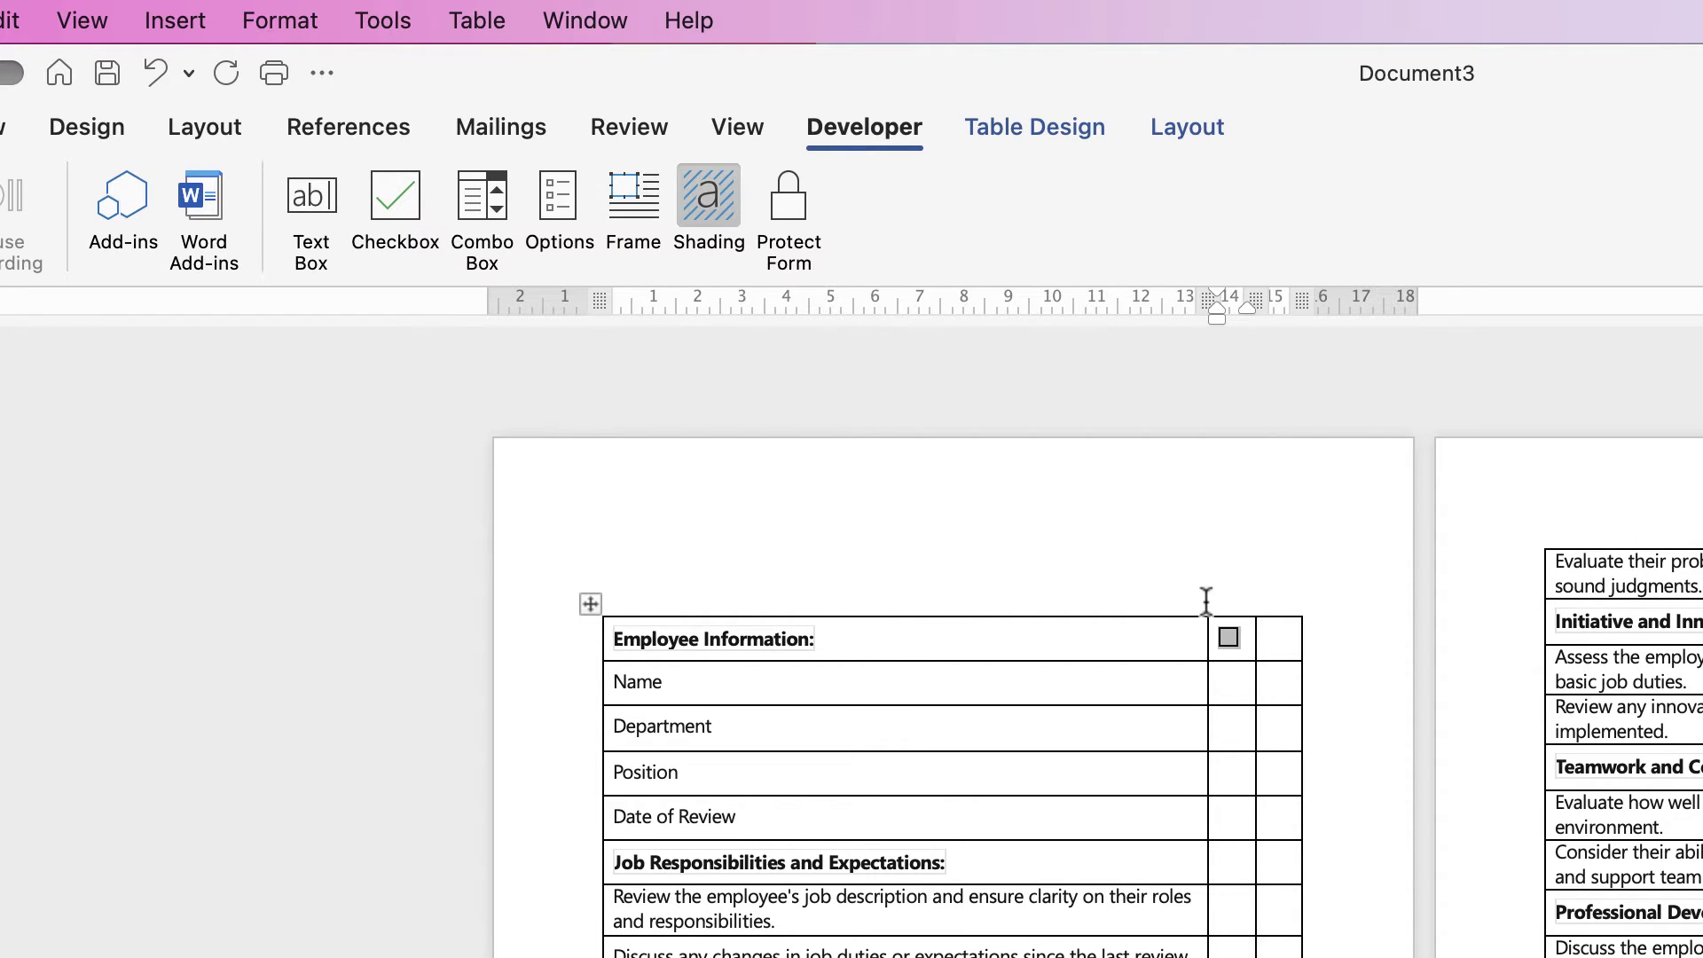
{"action": "left_click", "coordinate": [705, 204]}
- Copy the checkbox into all the remaining empty cells of the table's second and third columns
{"action": "left_click", "coordinate": [1229, 637]}
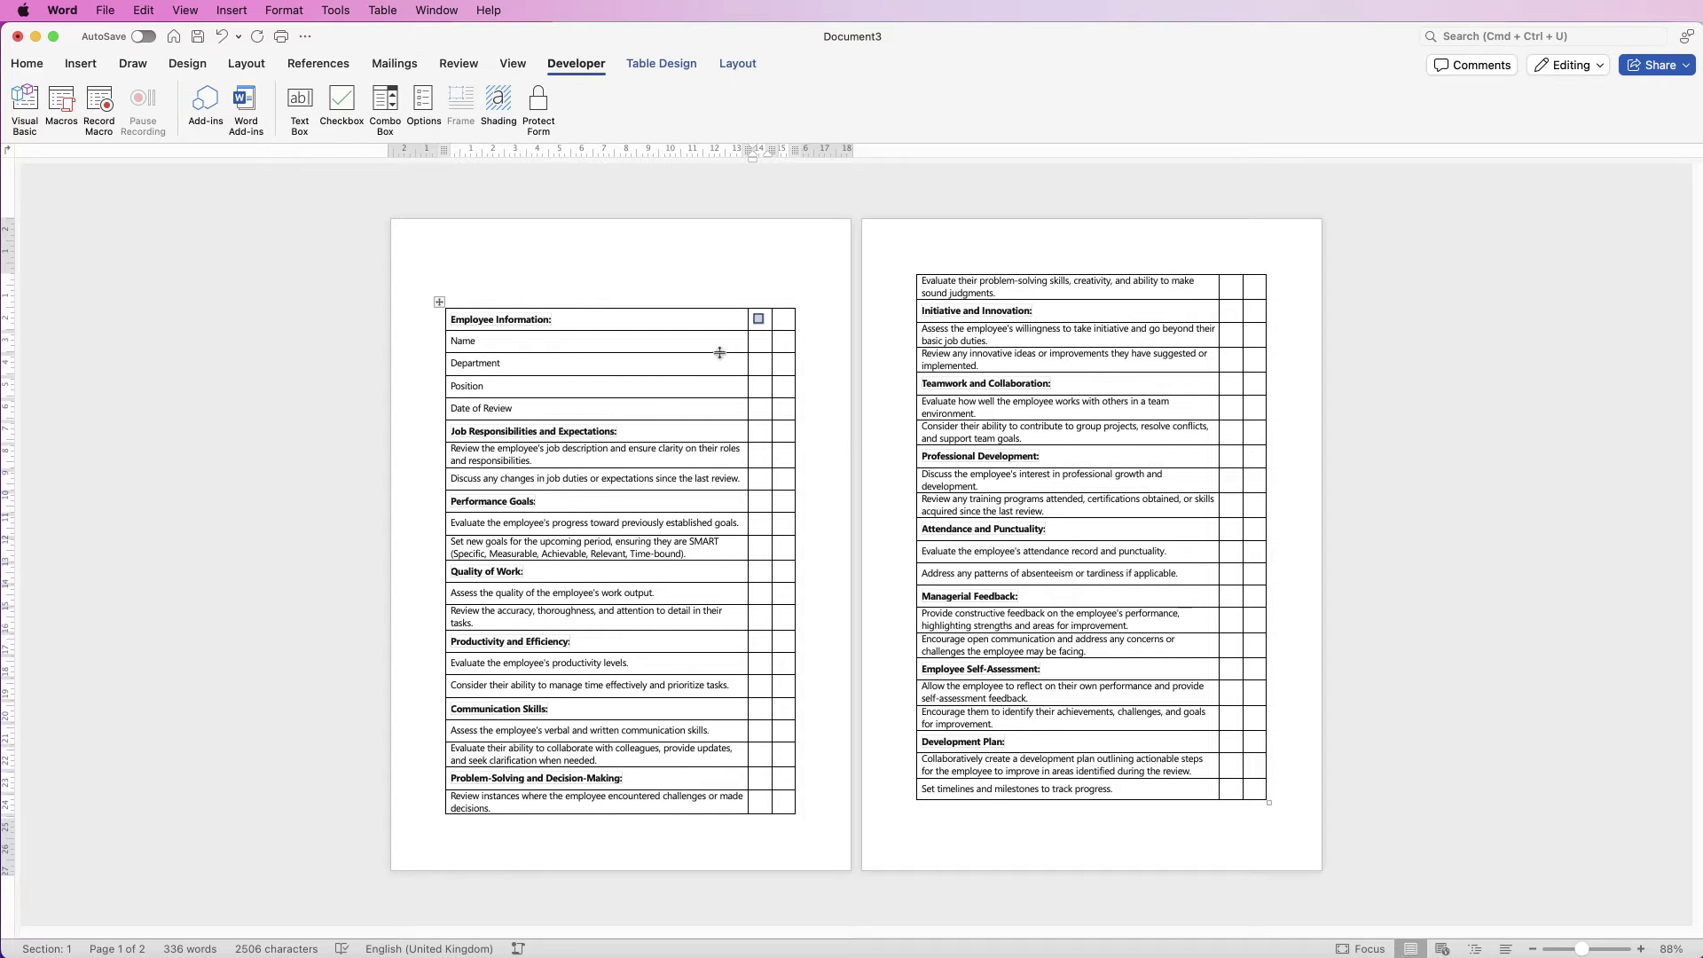
{"action": "left_click_drag", "start_coordinate": [767, 335], "coordinate": [1256, 786]}
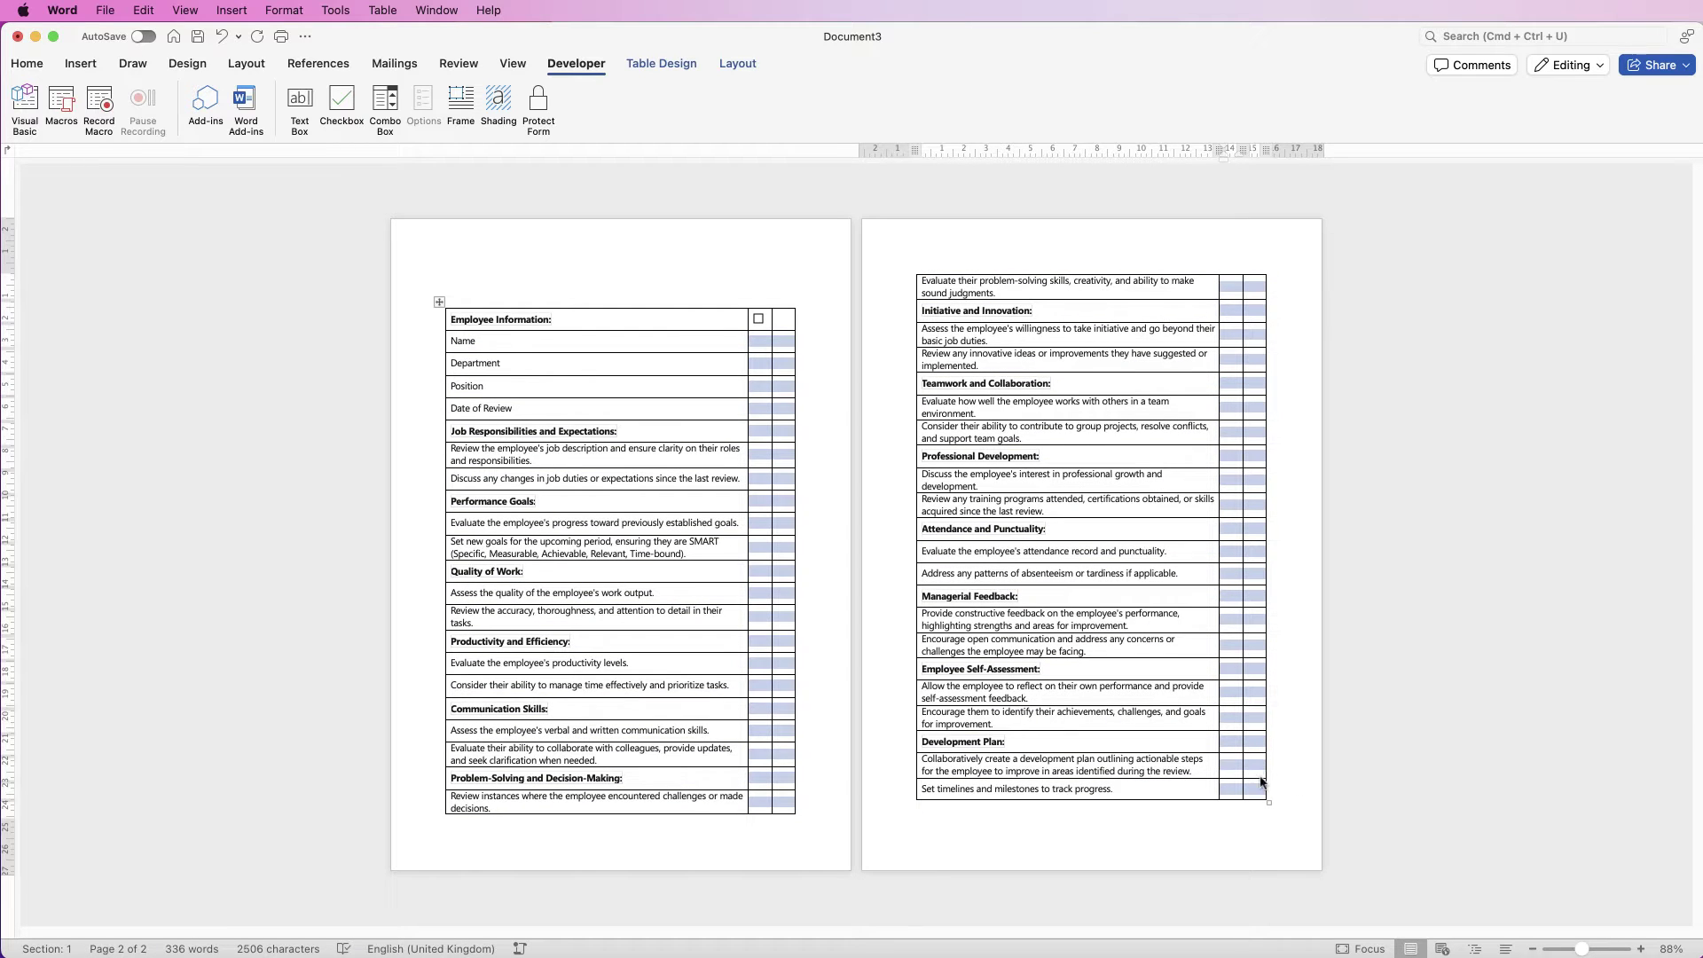
{"action": "key", "text": "super+v"}
{"action": "left_click", "coordinate": [783, 338]}
{"action": "key", "text": "super+v"}
- Centre the checkboxes horizontally and vertically in all cells of the second and third columns
{"action": "left_click", "coordinate": [757, 321]}
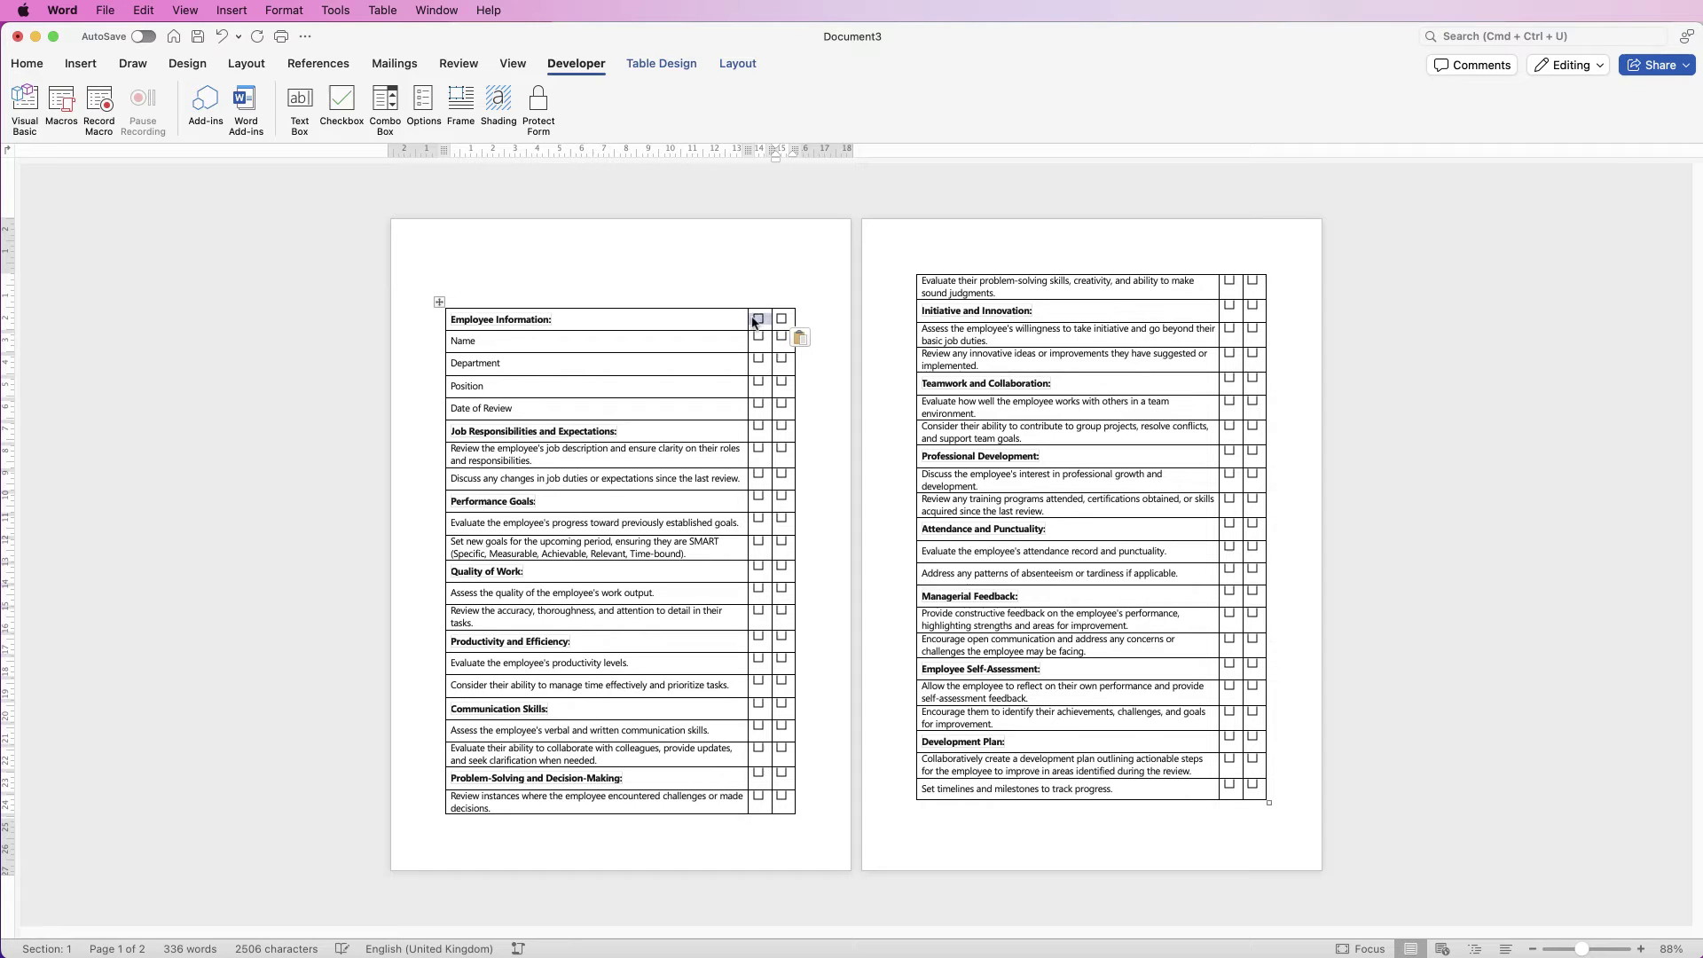
{"action": "left_click_drag", "start_coordinate": [752, 321], "coordinate": [1254, 792]}
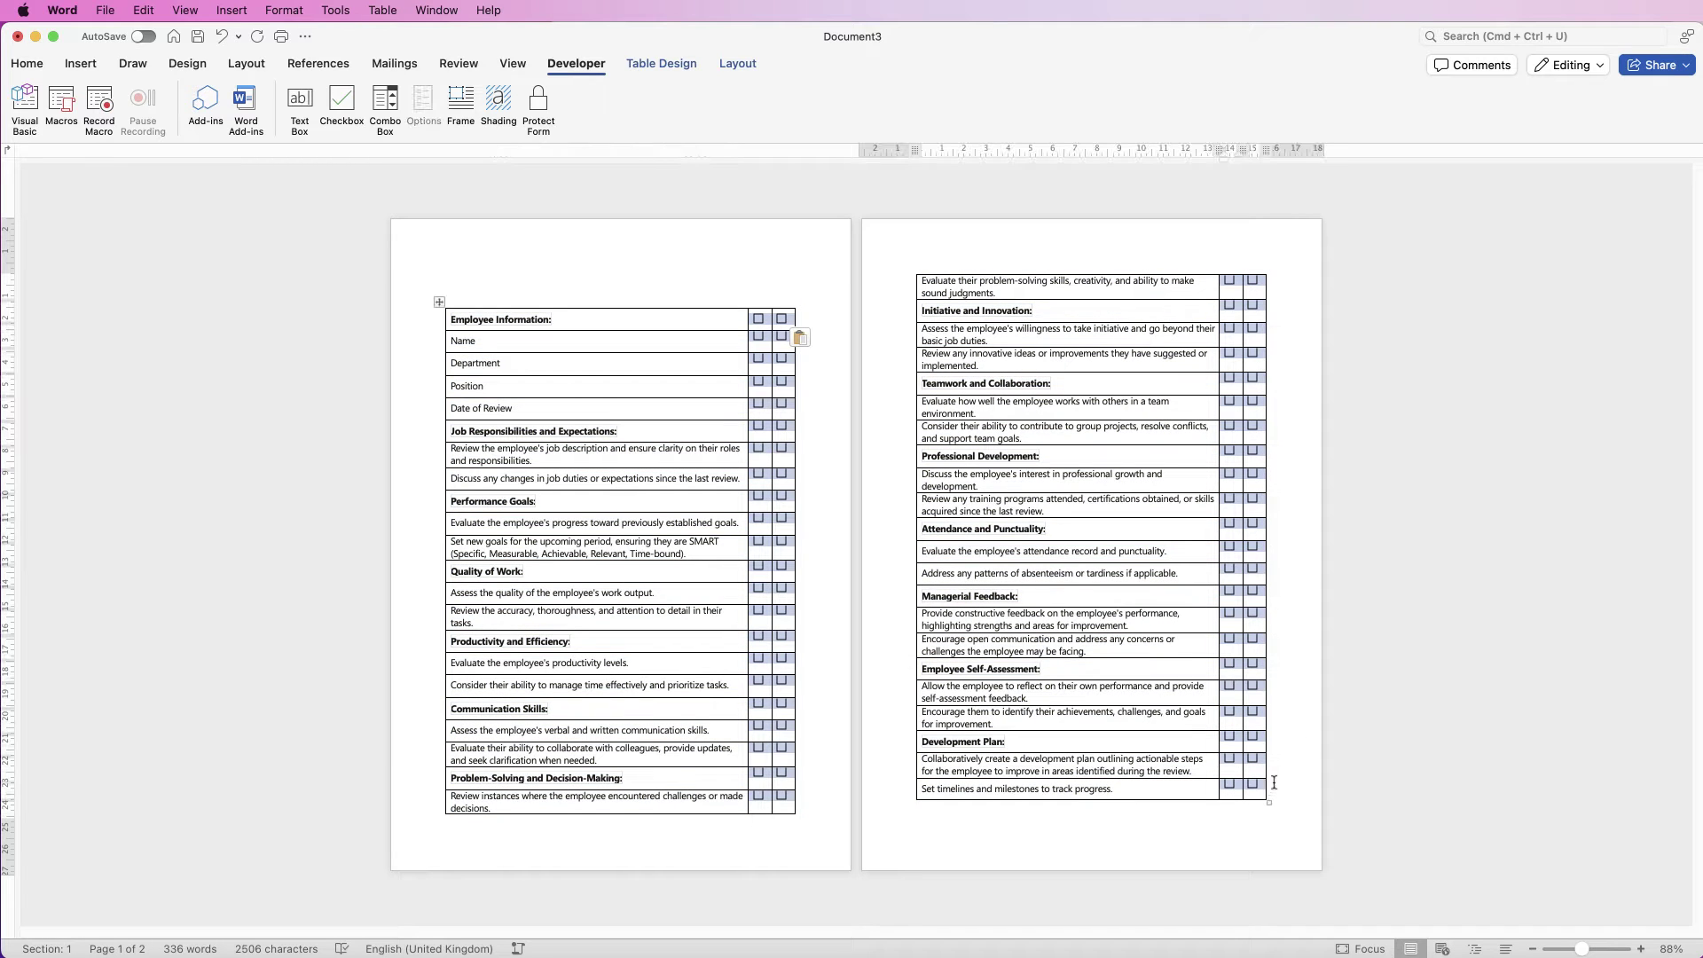
{"action": "left_click", "coordinate": [724, 69]}
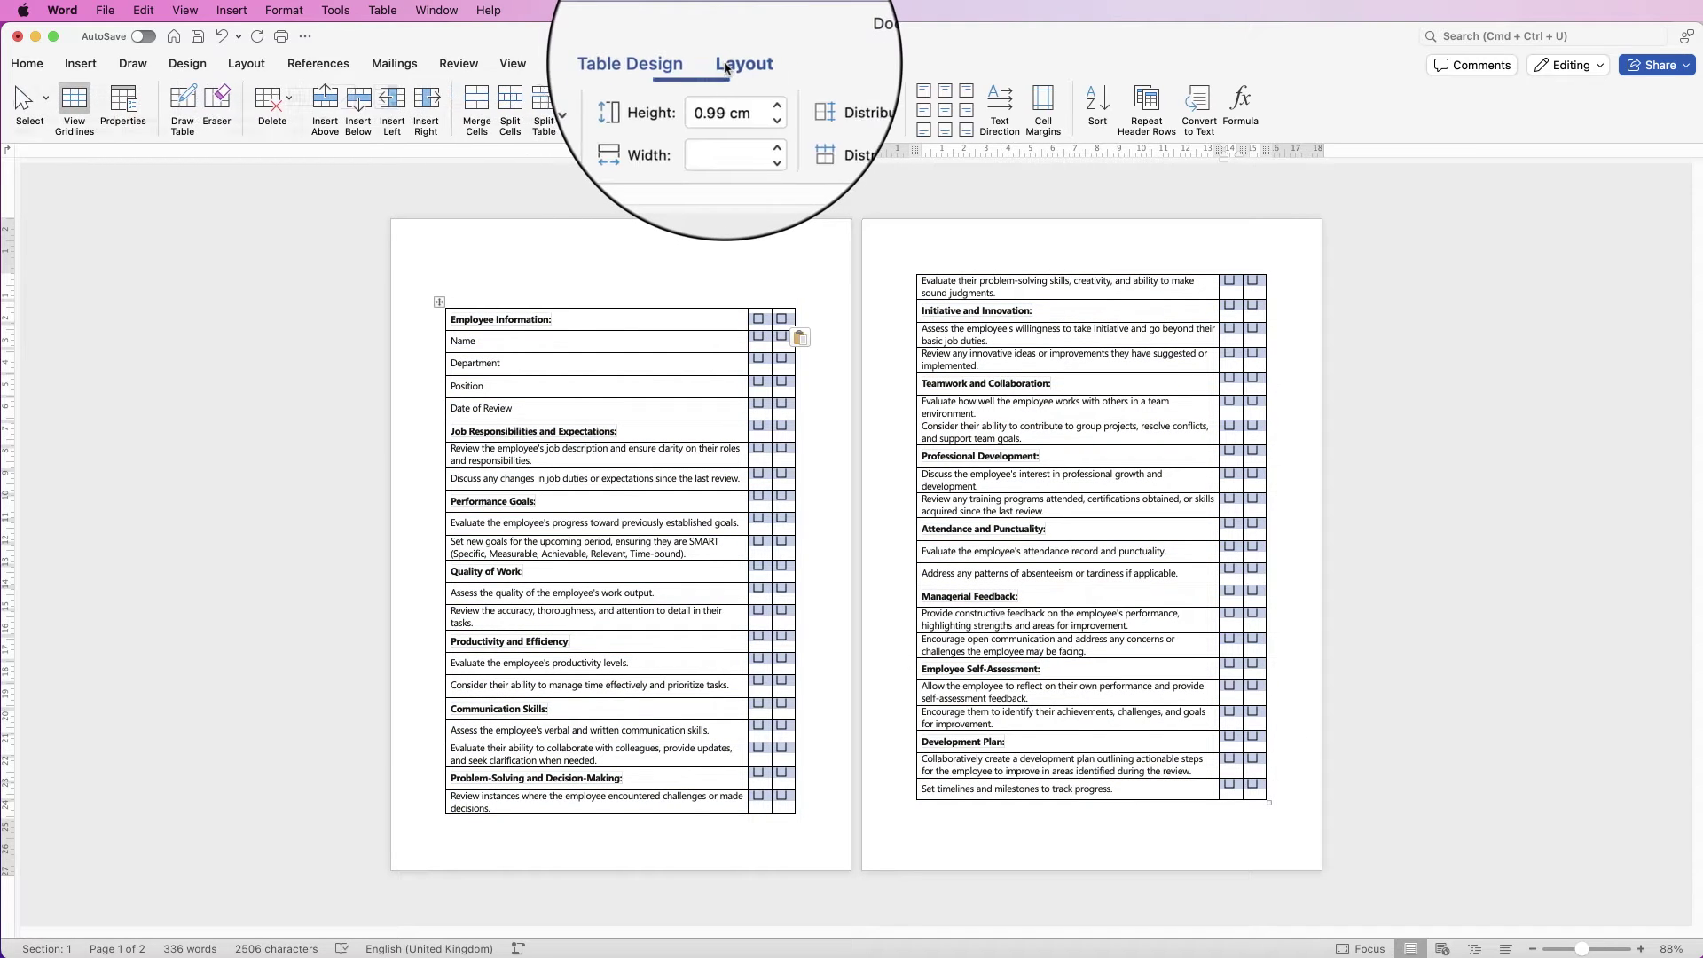
{"action": "left_click", "coordinate": [947, 112]}
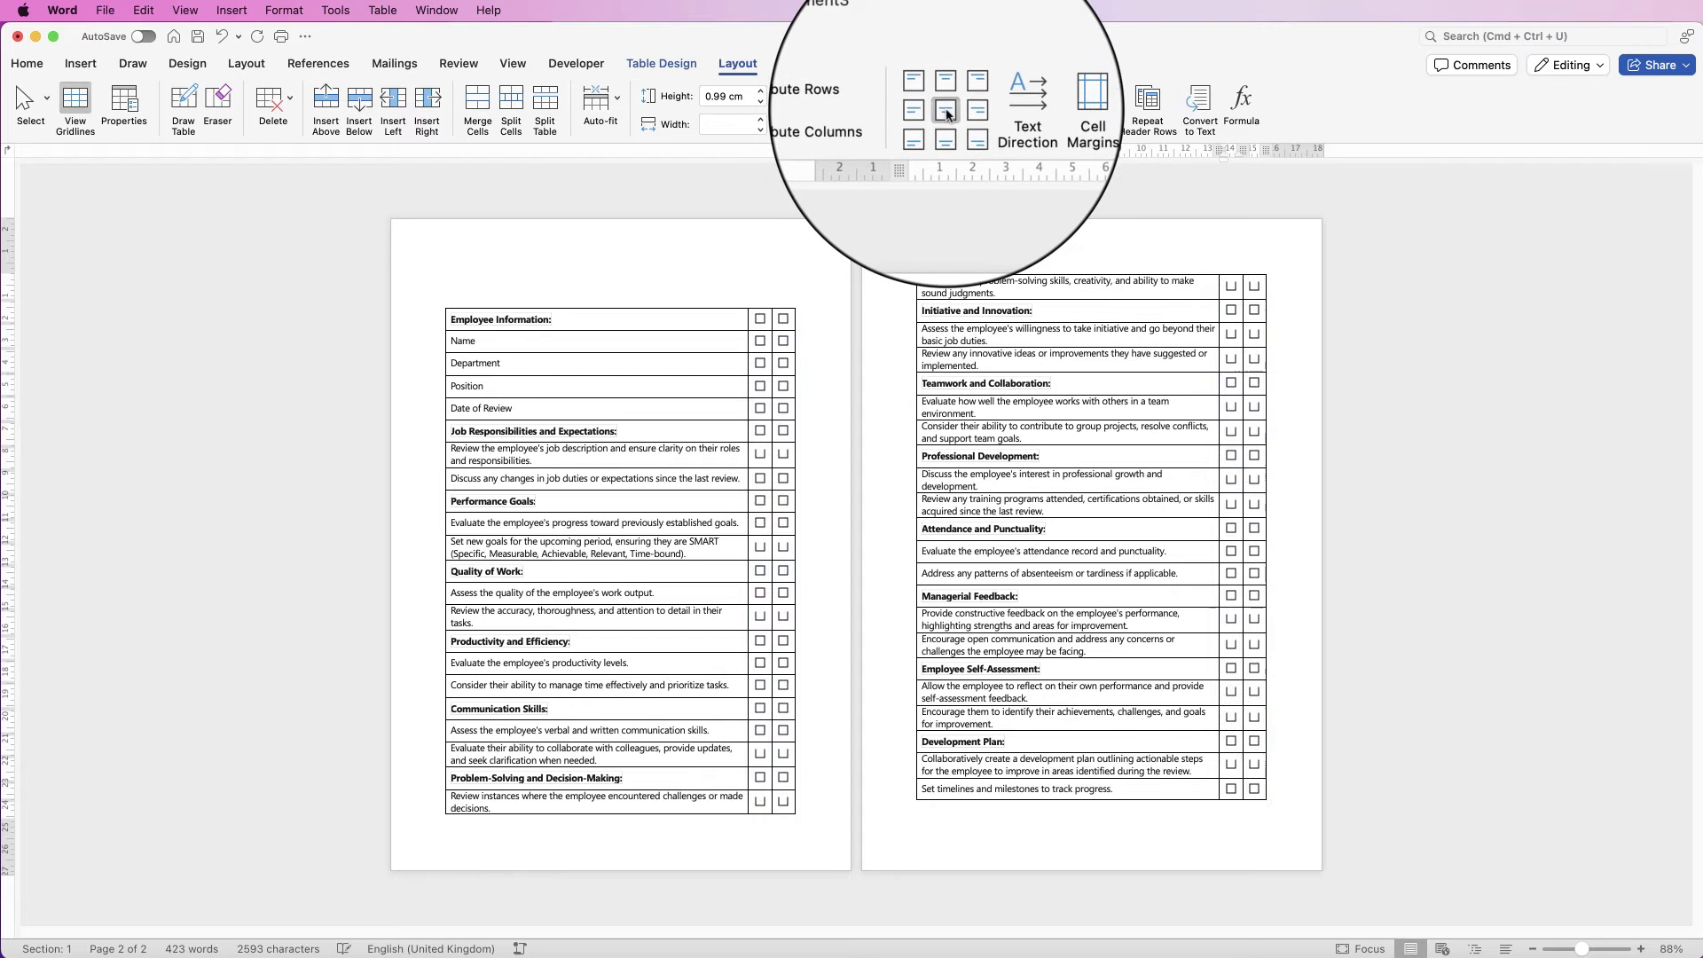
{"action": "left_click", "coordinate": [1292, 333]}
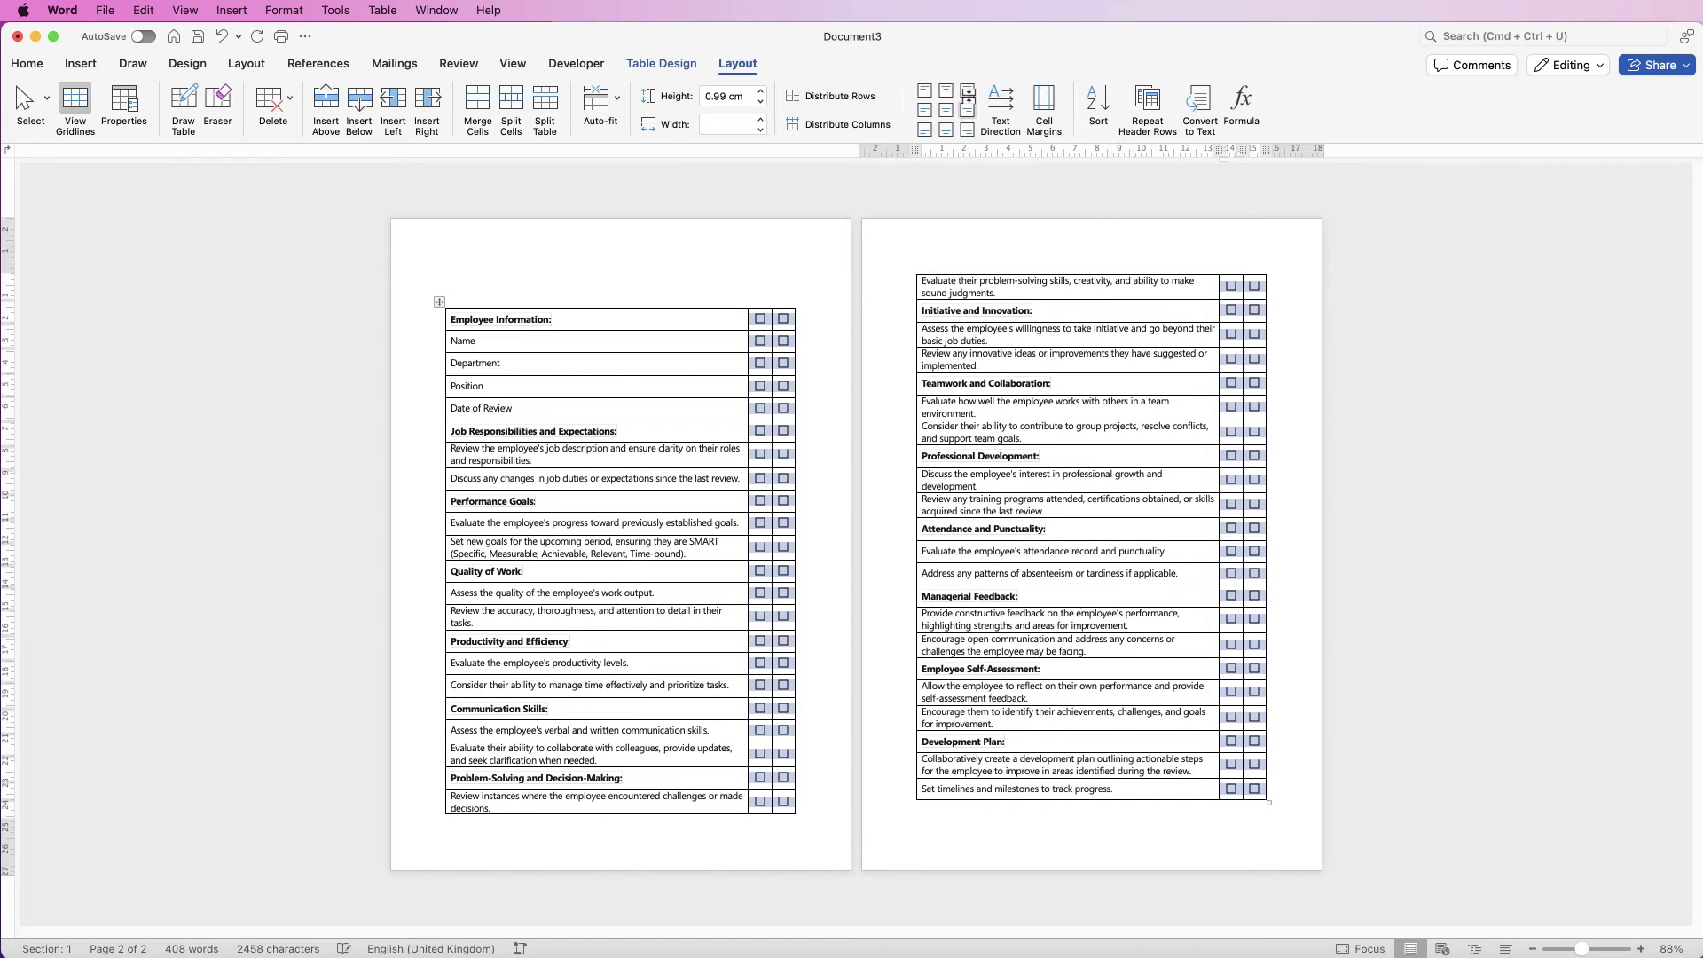
{"action": "left_click", "coordinate": [717, 247]}
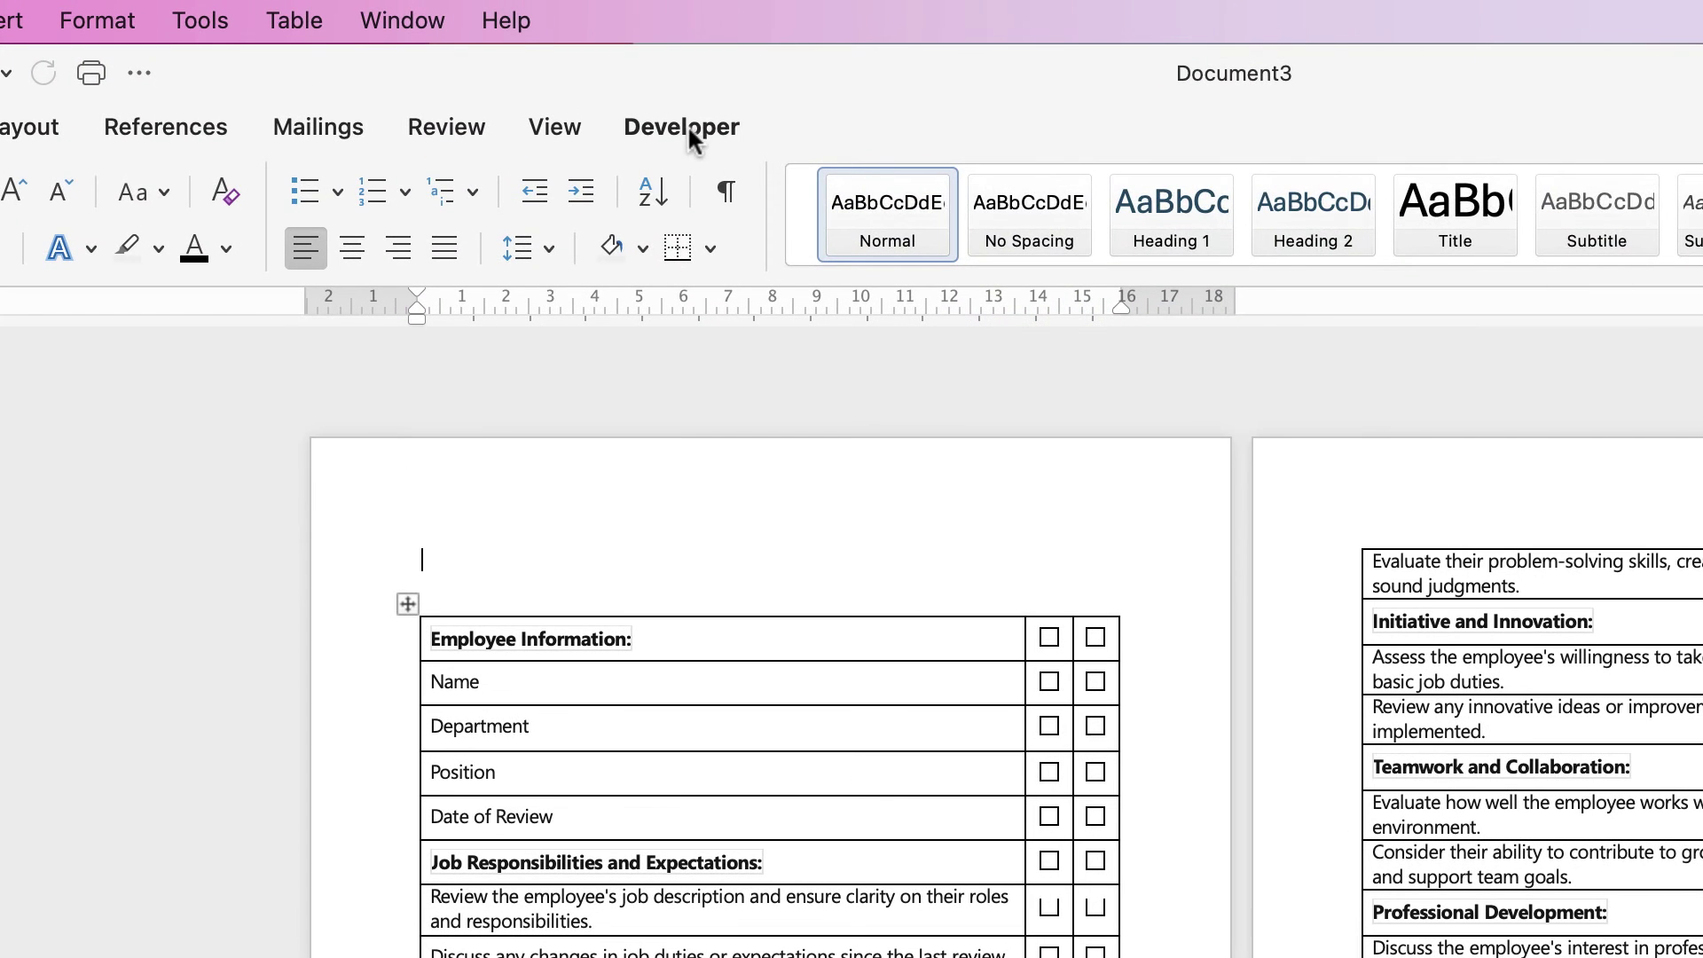
- Protect the form and tick both checkboxes in the Employee Information row and in the Name row
{"action": "left_click", "coordinate": [676, 114]}
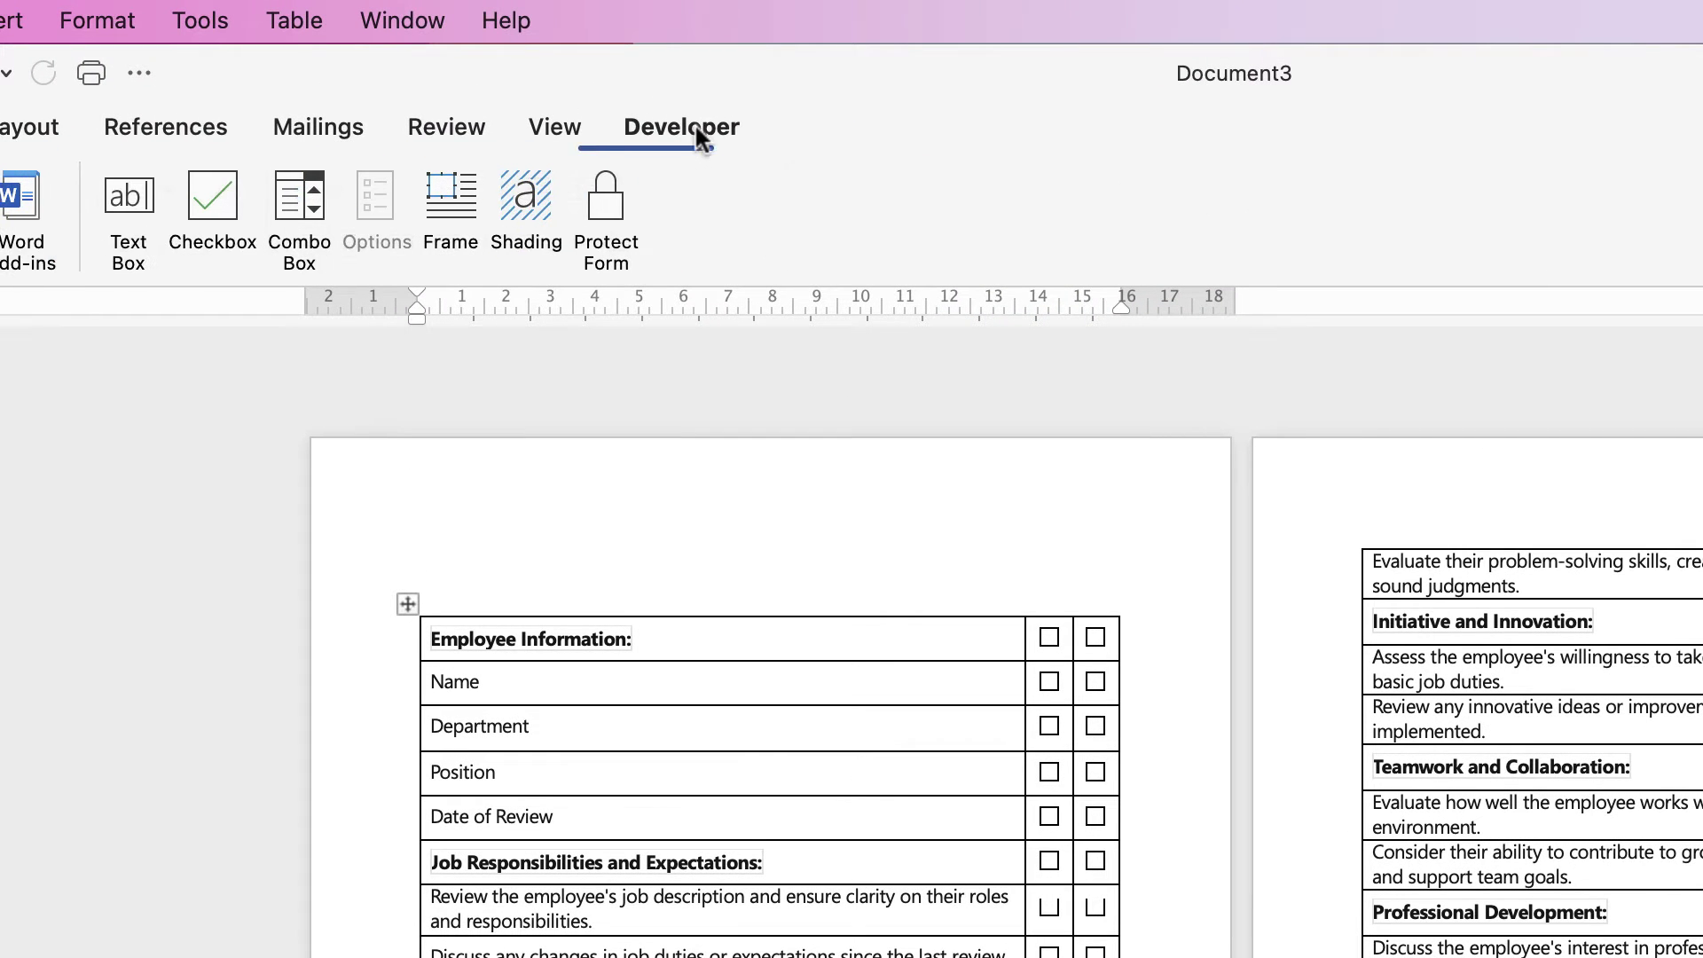
{"action": "left_click", "coordinate": [604, 210]}
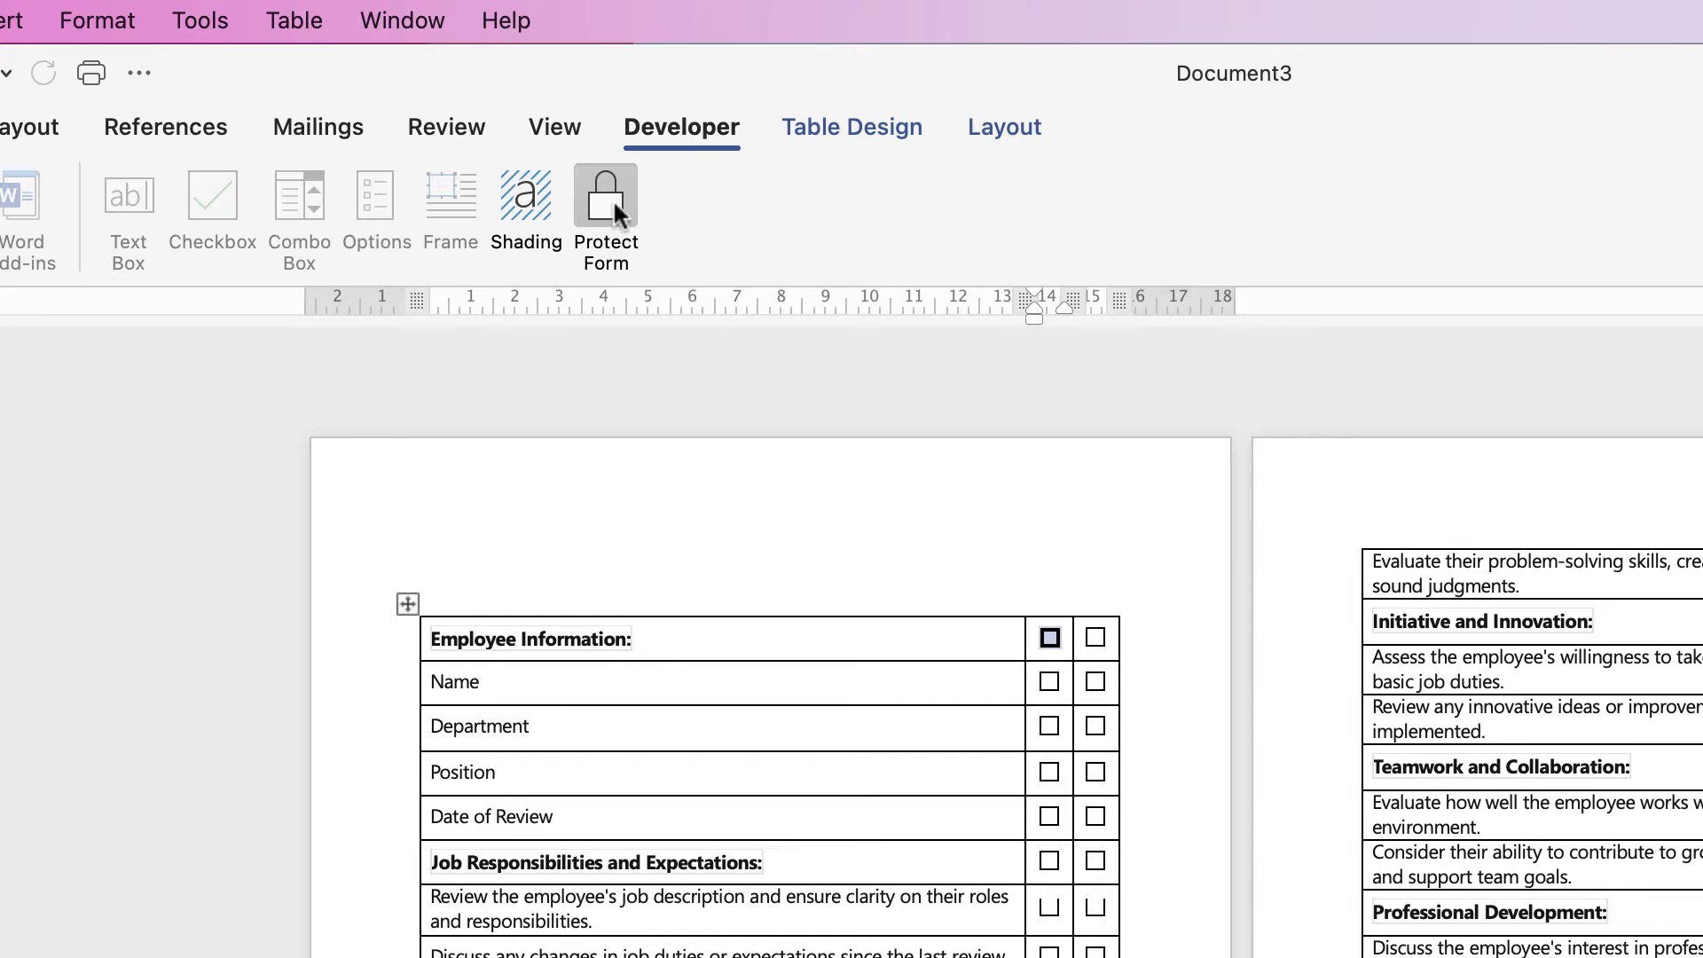
{"action": "left_click", "coordinate": [1095, 638]}
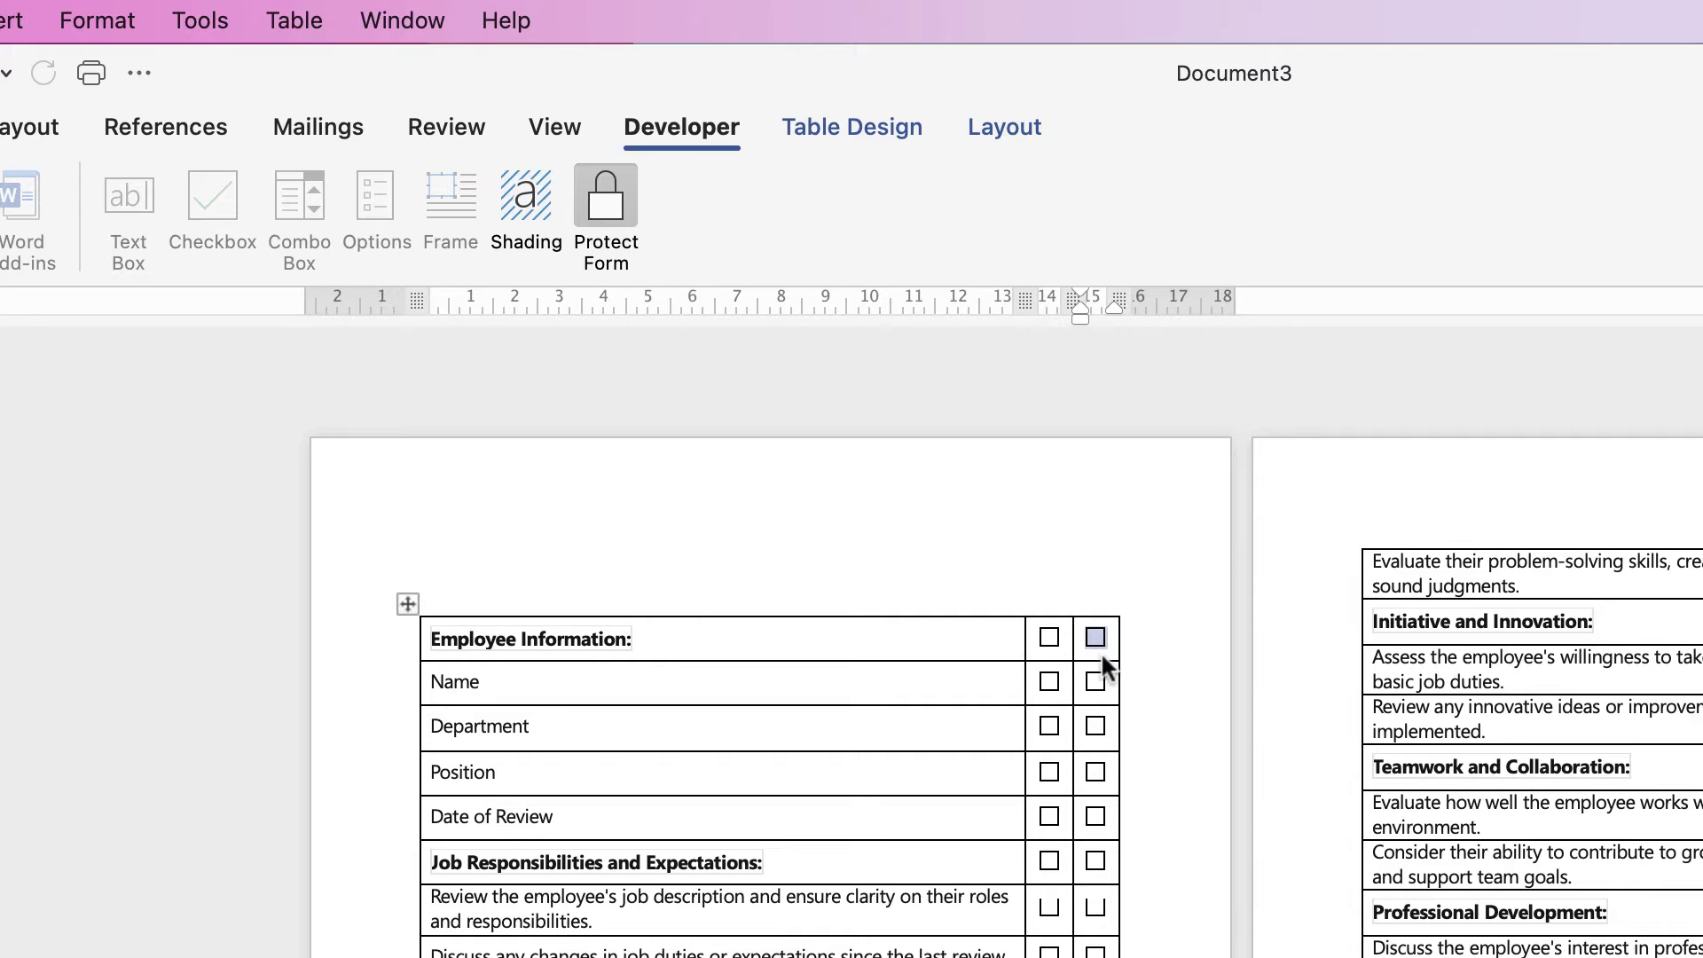
{"action": "left_click", "coordinate": [1050, 639]}
{"action": "left_click", "coordinate": [1095, 680]}
{"action": "left_click", "coordinate": [1048, 680]}
{"action": "left_click", "coordinate": [1095, 682]}
{"action": "left_click", "coordinate": [1097, 679]}
{"action": "left_click", "coordinate": [1050, 680]}
{"action": "left_click", "coordinate": [1050, 680]}
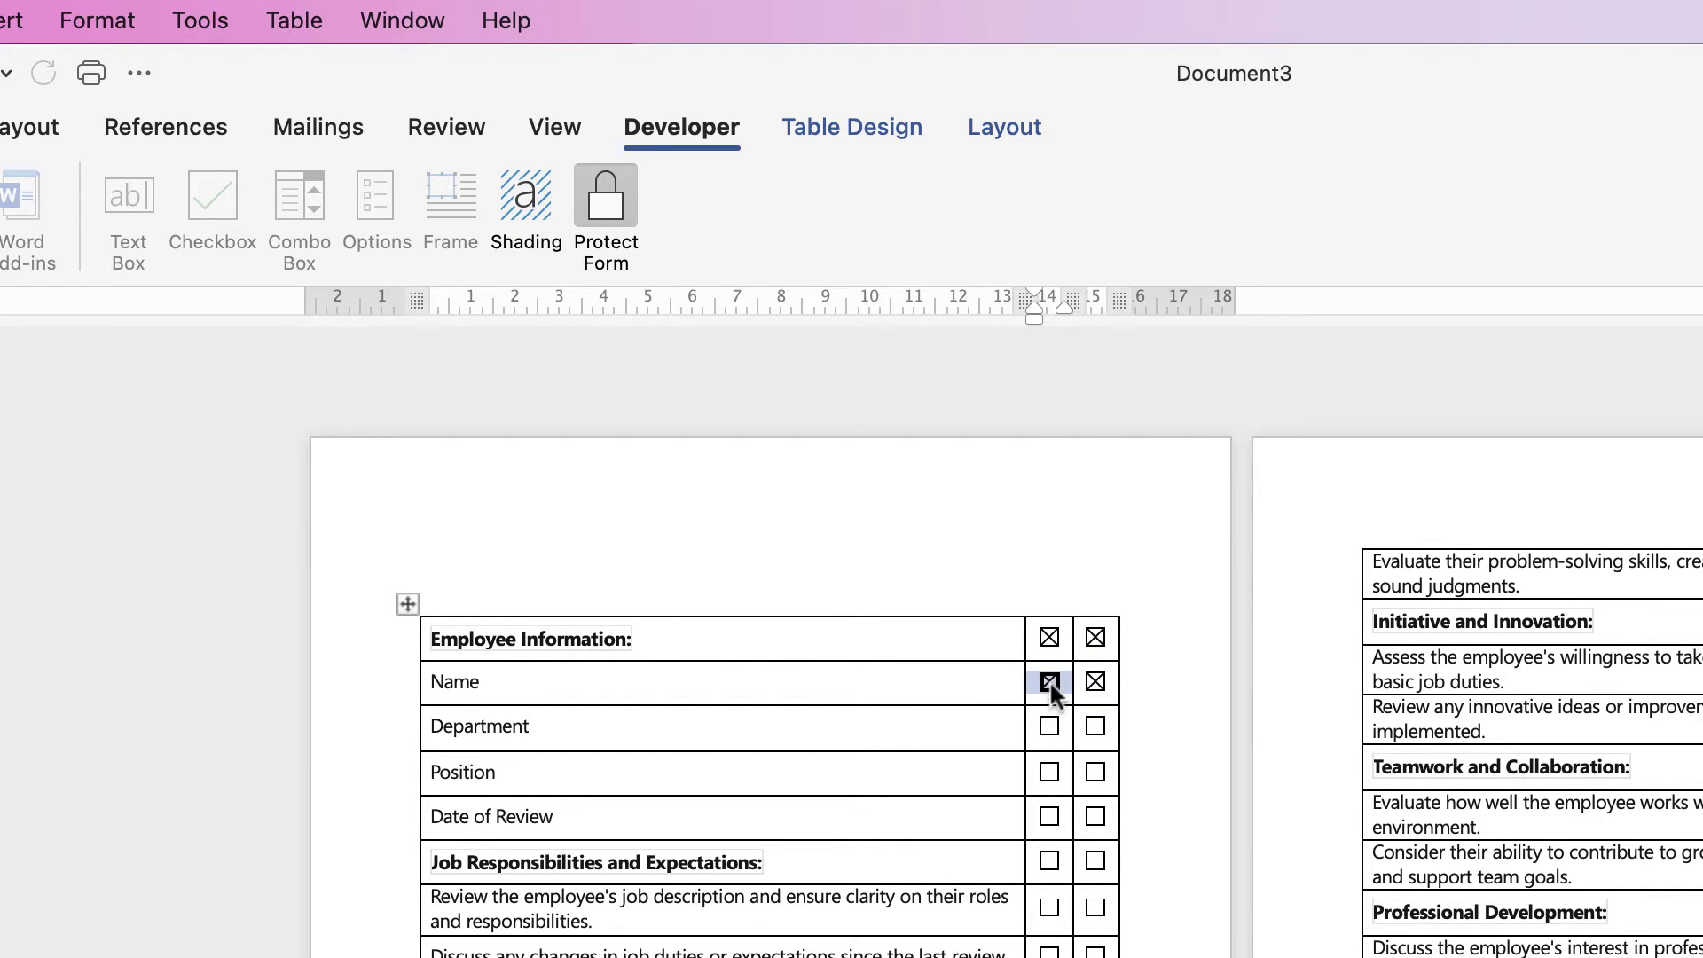
- Clear the ticked checkboxes in the Employee Information and Name rows and remove the form protection
{"action": "left_click", "coordinate": [1095, 680]}
{"action": "left_click", "coordinate": [1048, 635]}
{"action": "left_click", "coordinate": [1049, 636]}
{"action": "left_click", "coordinate": [606, 201]}
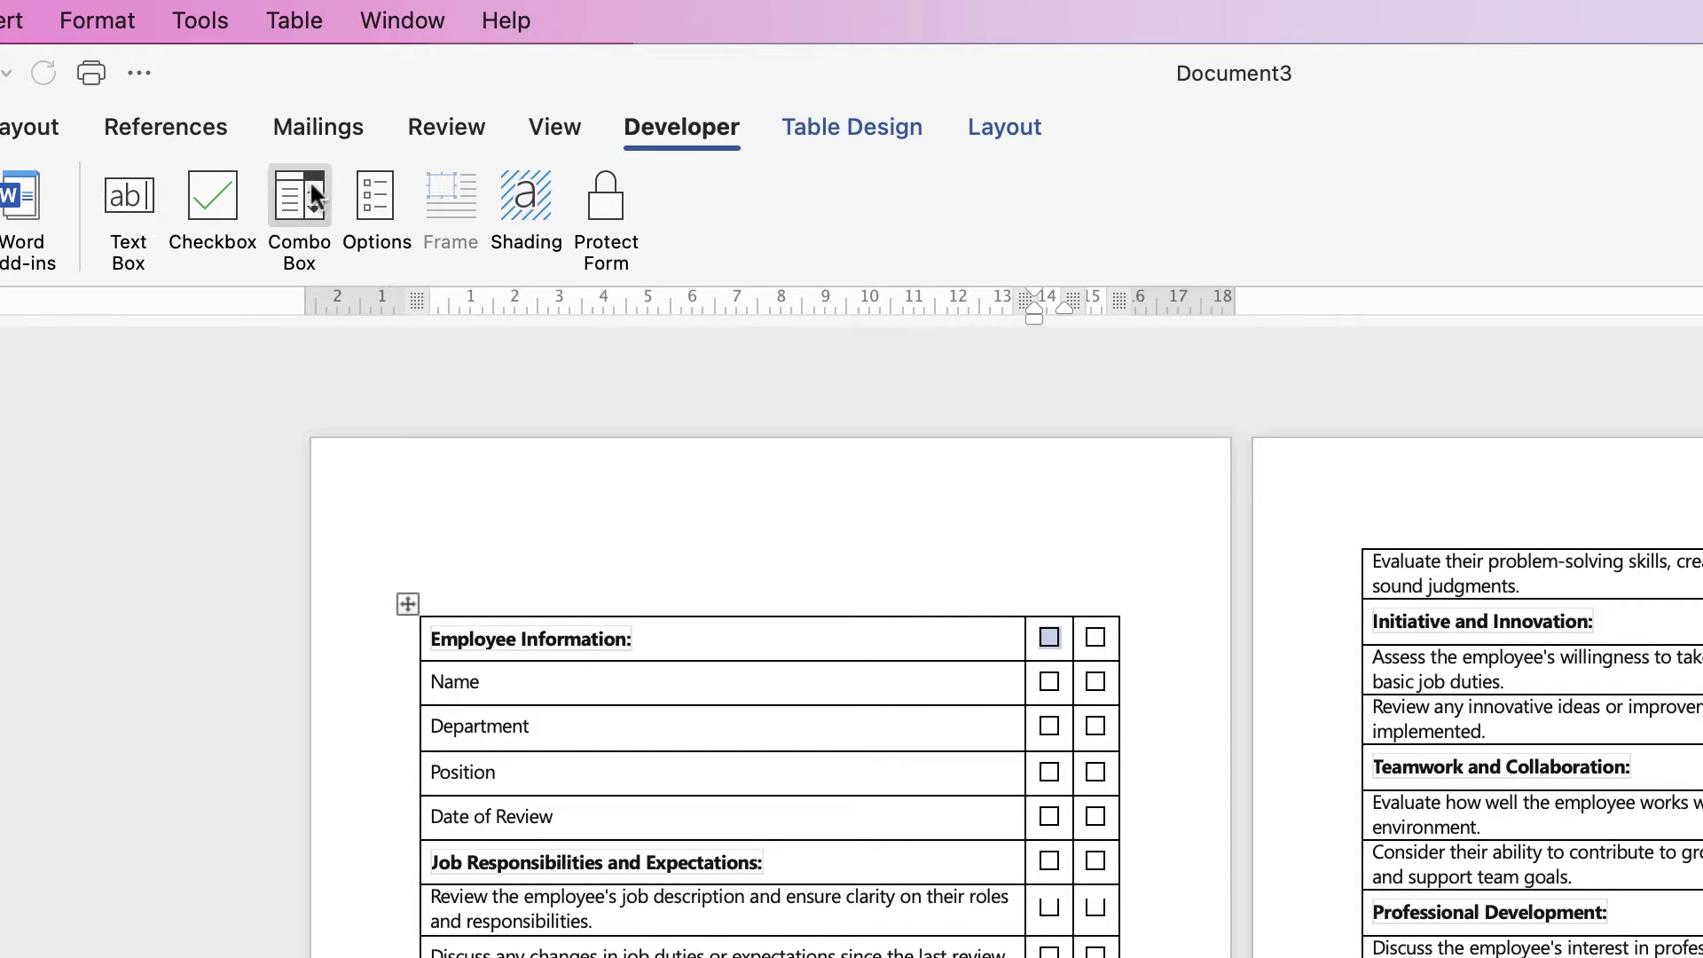
- Insert a row above Employee Information and enter the headings YES and NO over the two checkbox columns
{"action": "left_click", "coordinate": [662, 638]}
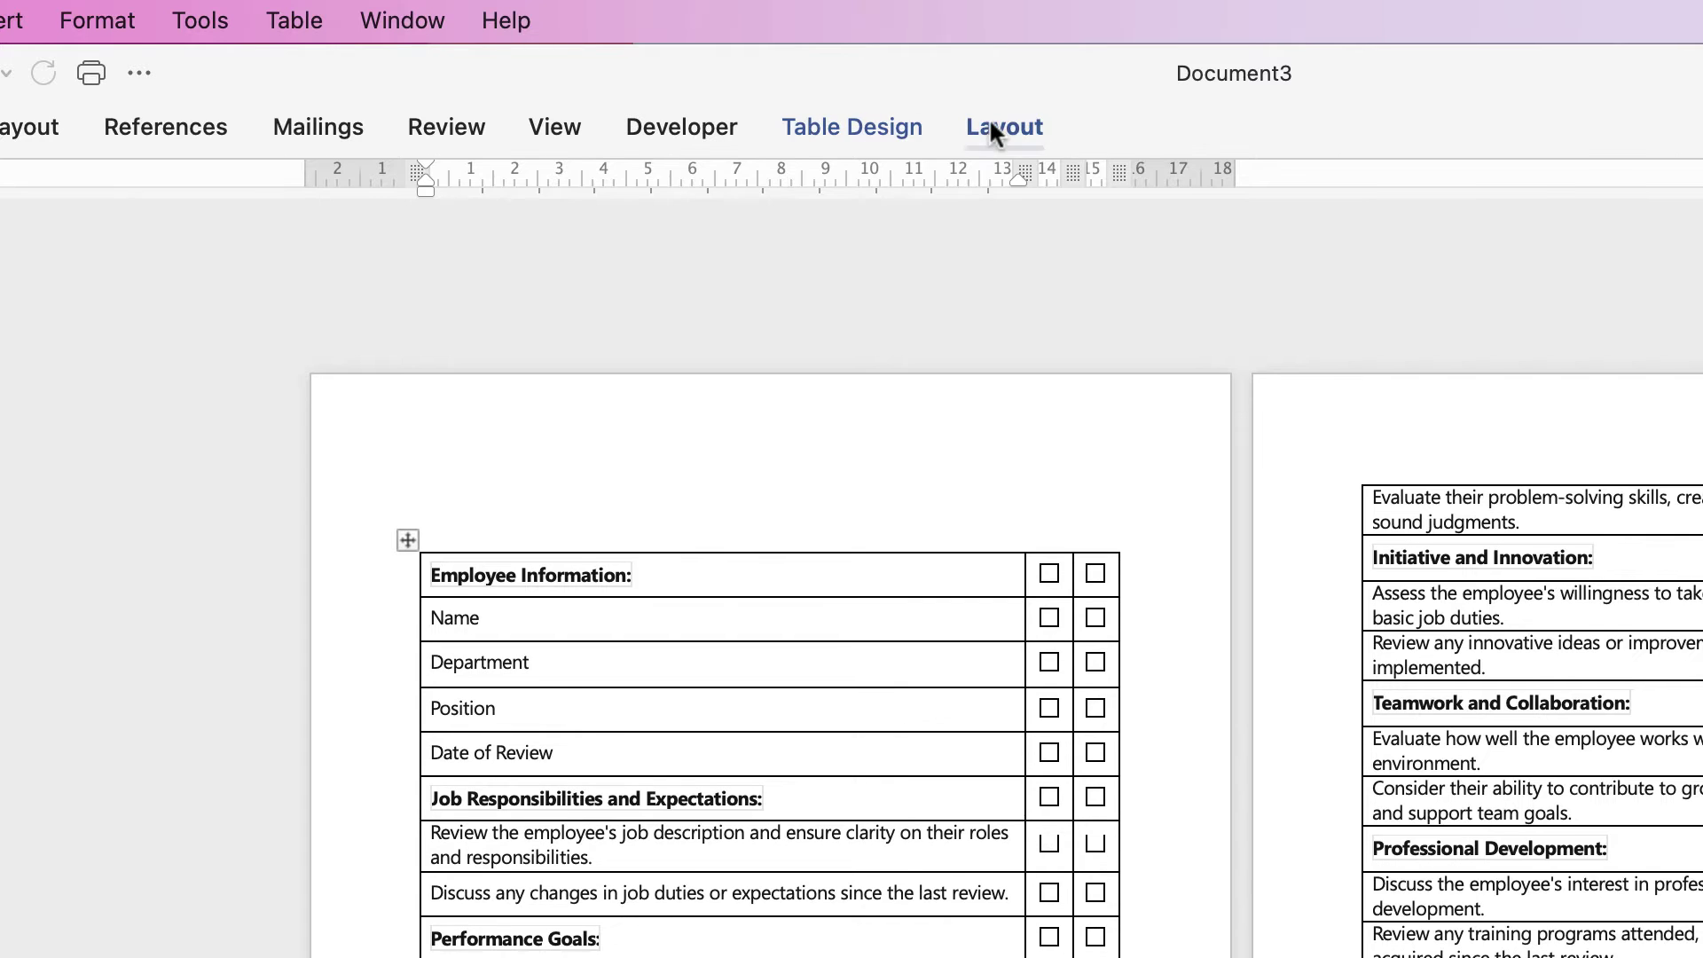
{"action": "left_click", "coordinate": [989, 125]}
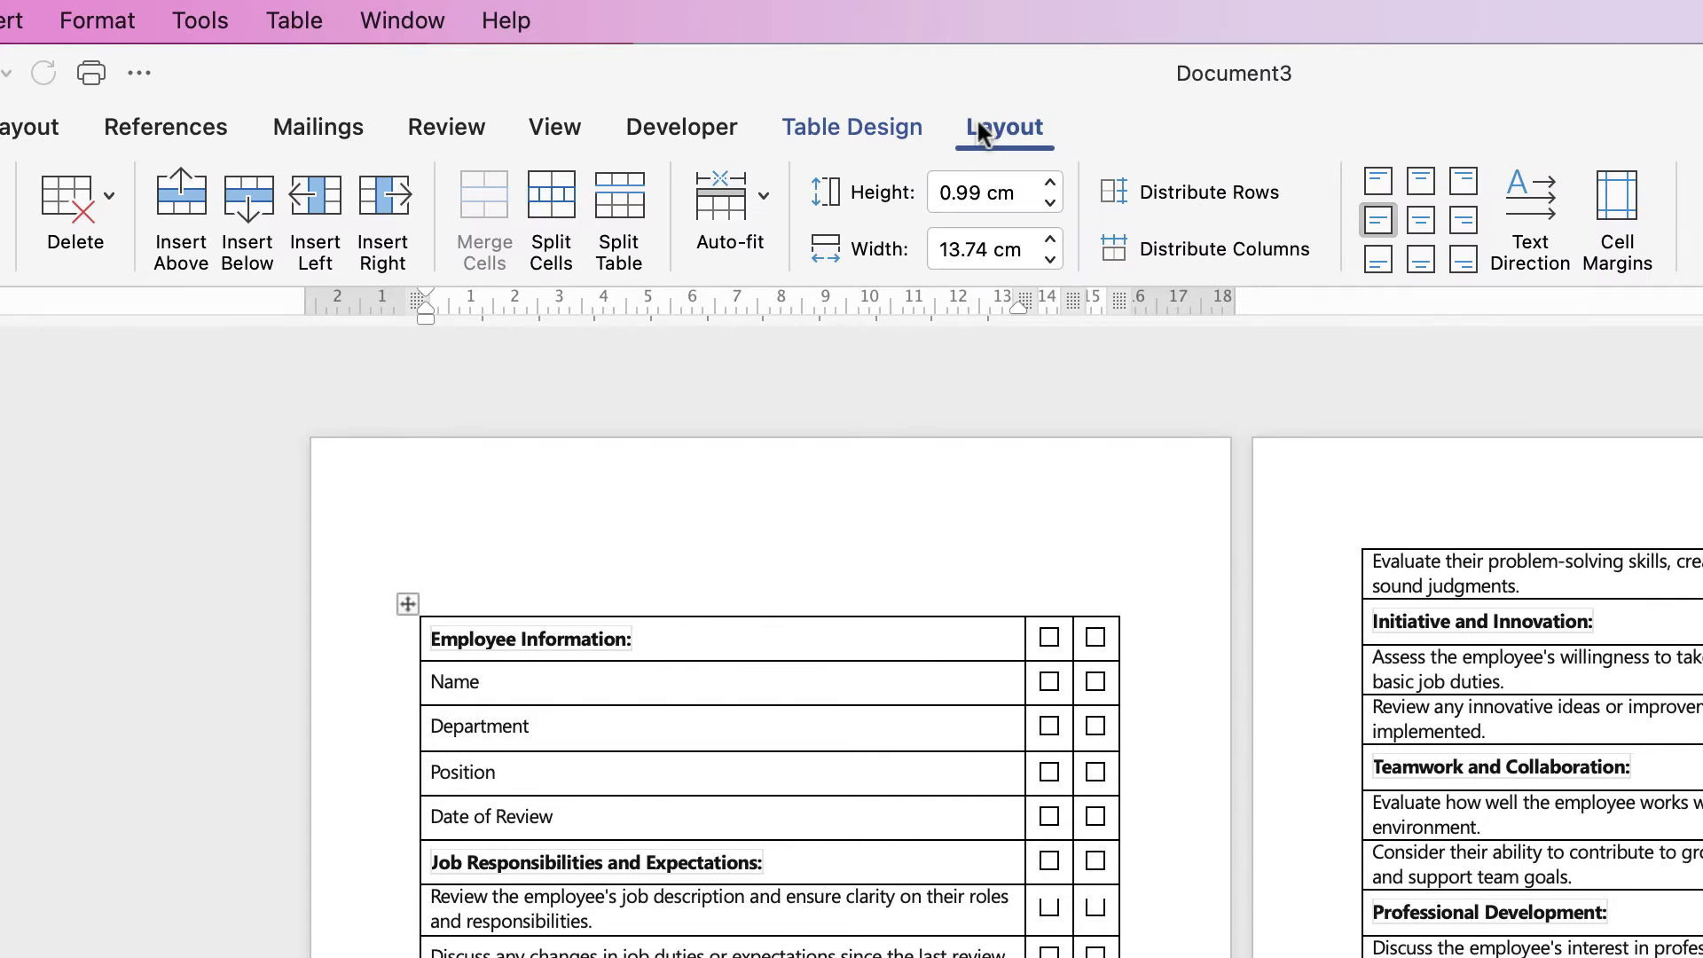
{"action": "left_click", "coordinate": [180, 213]}
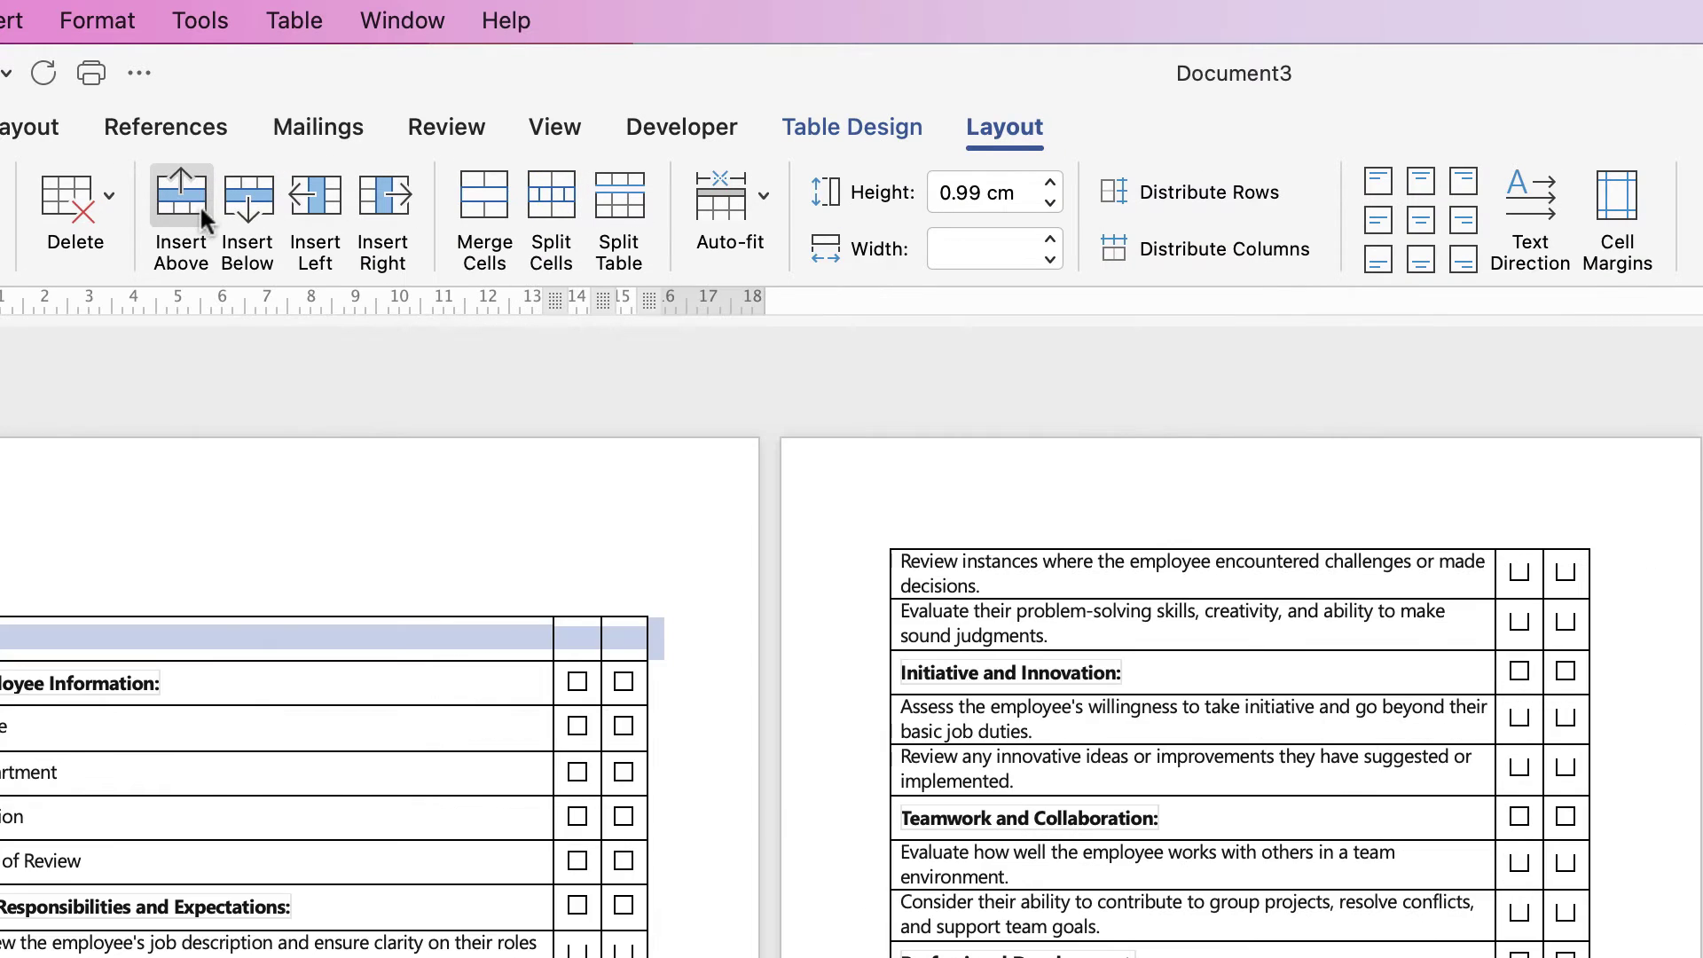
{"action": "left_click", "coordinate": [583, 644]}
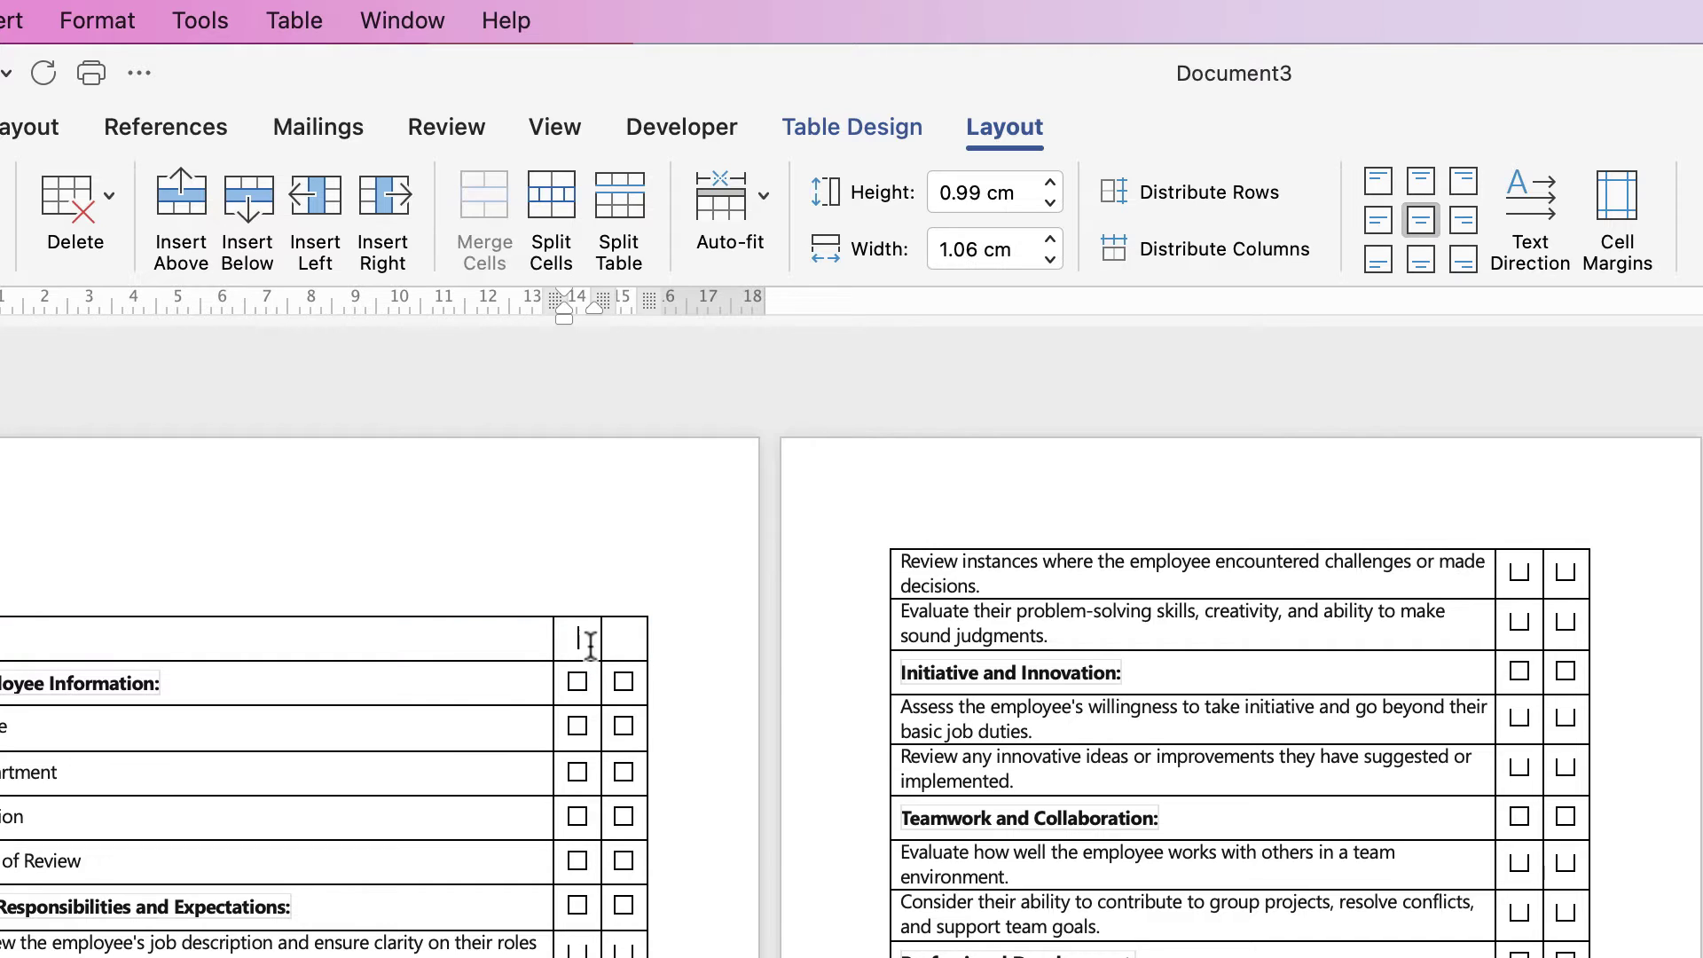
{"action": "type", "text": "YES"}
{"action": "key", "text": "Tab"}
{"action": "type", "text": "NO"}
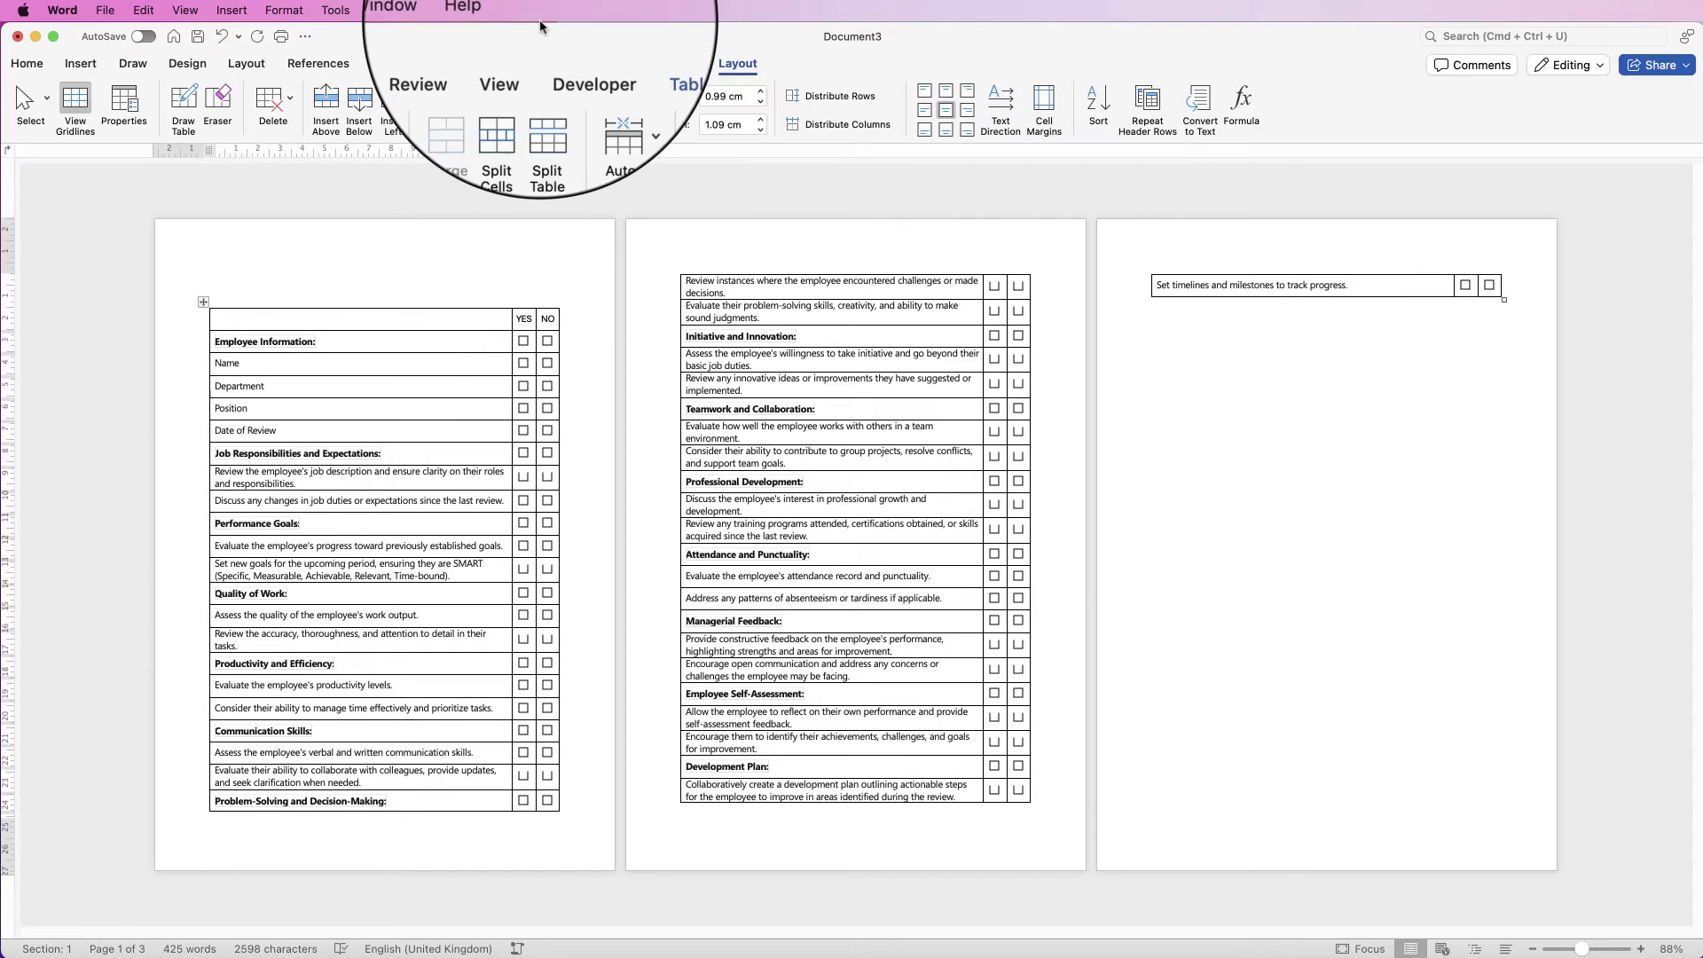
- Reduce the document's bottom page margin so that the checklist table fits on two pages
{"action": "left_click", "coordinate": [516, 67]}
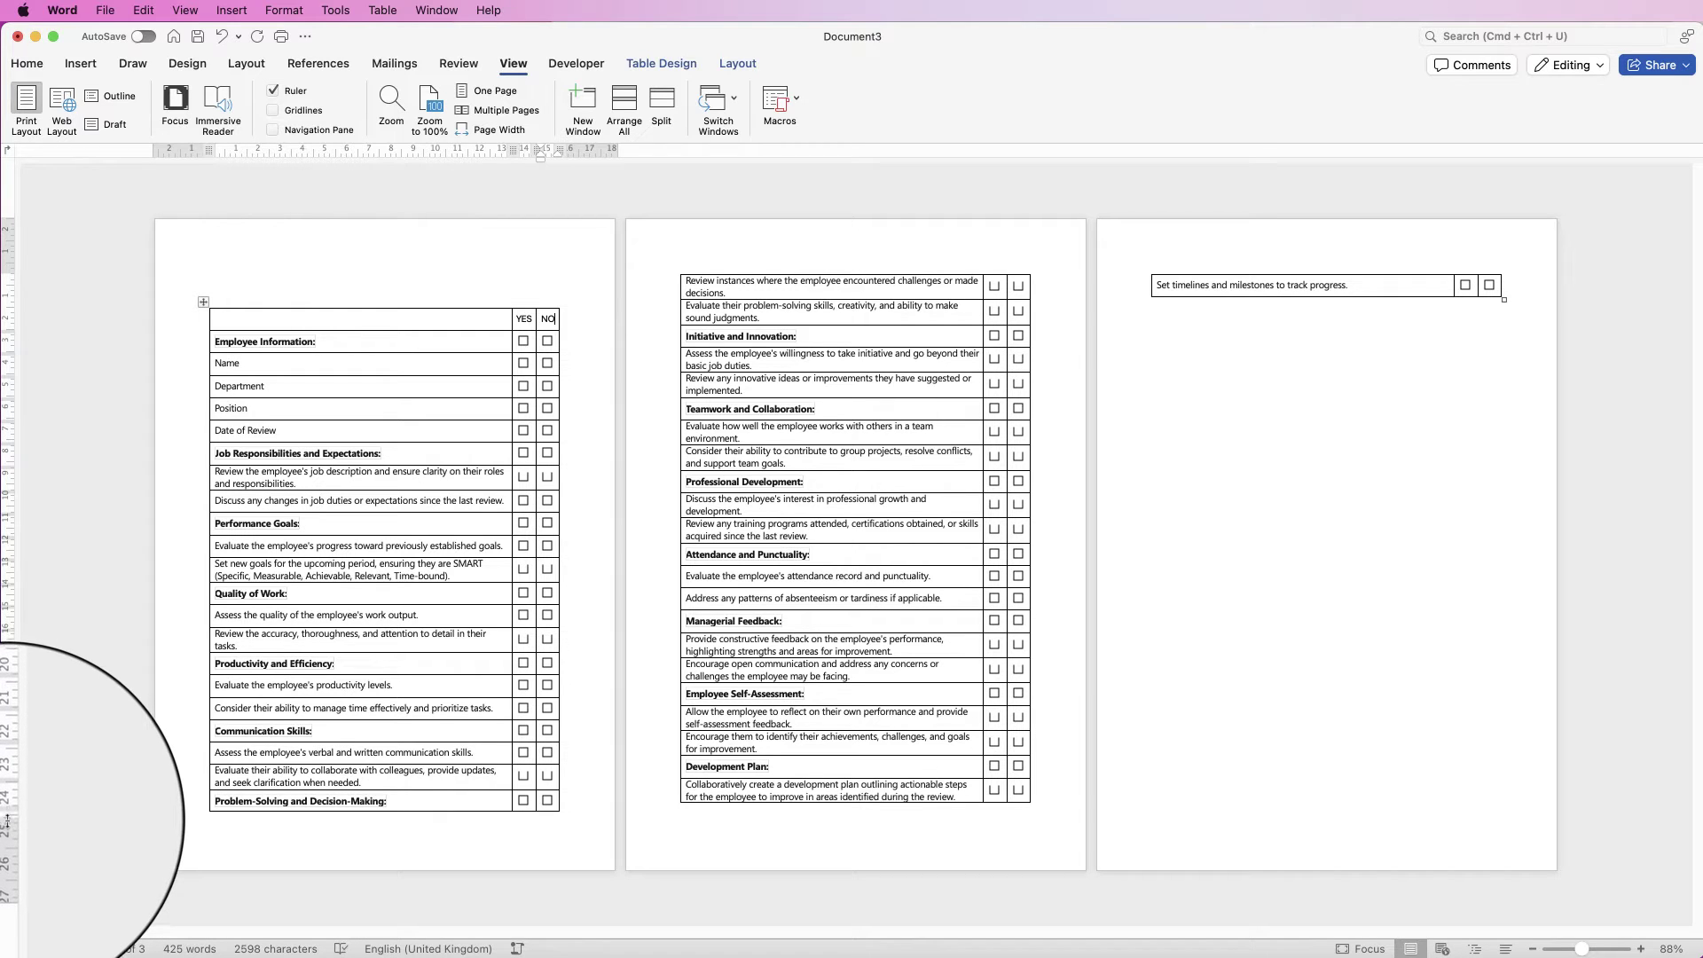
{"action": "left_click_drag", "start_coordinate": [7, 816], "coordinate": [7, 835]}
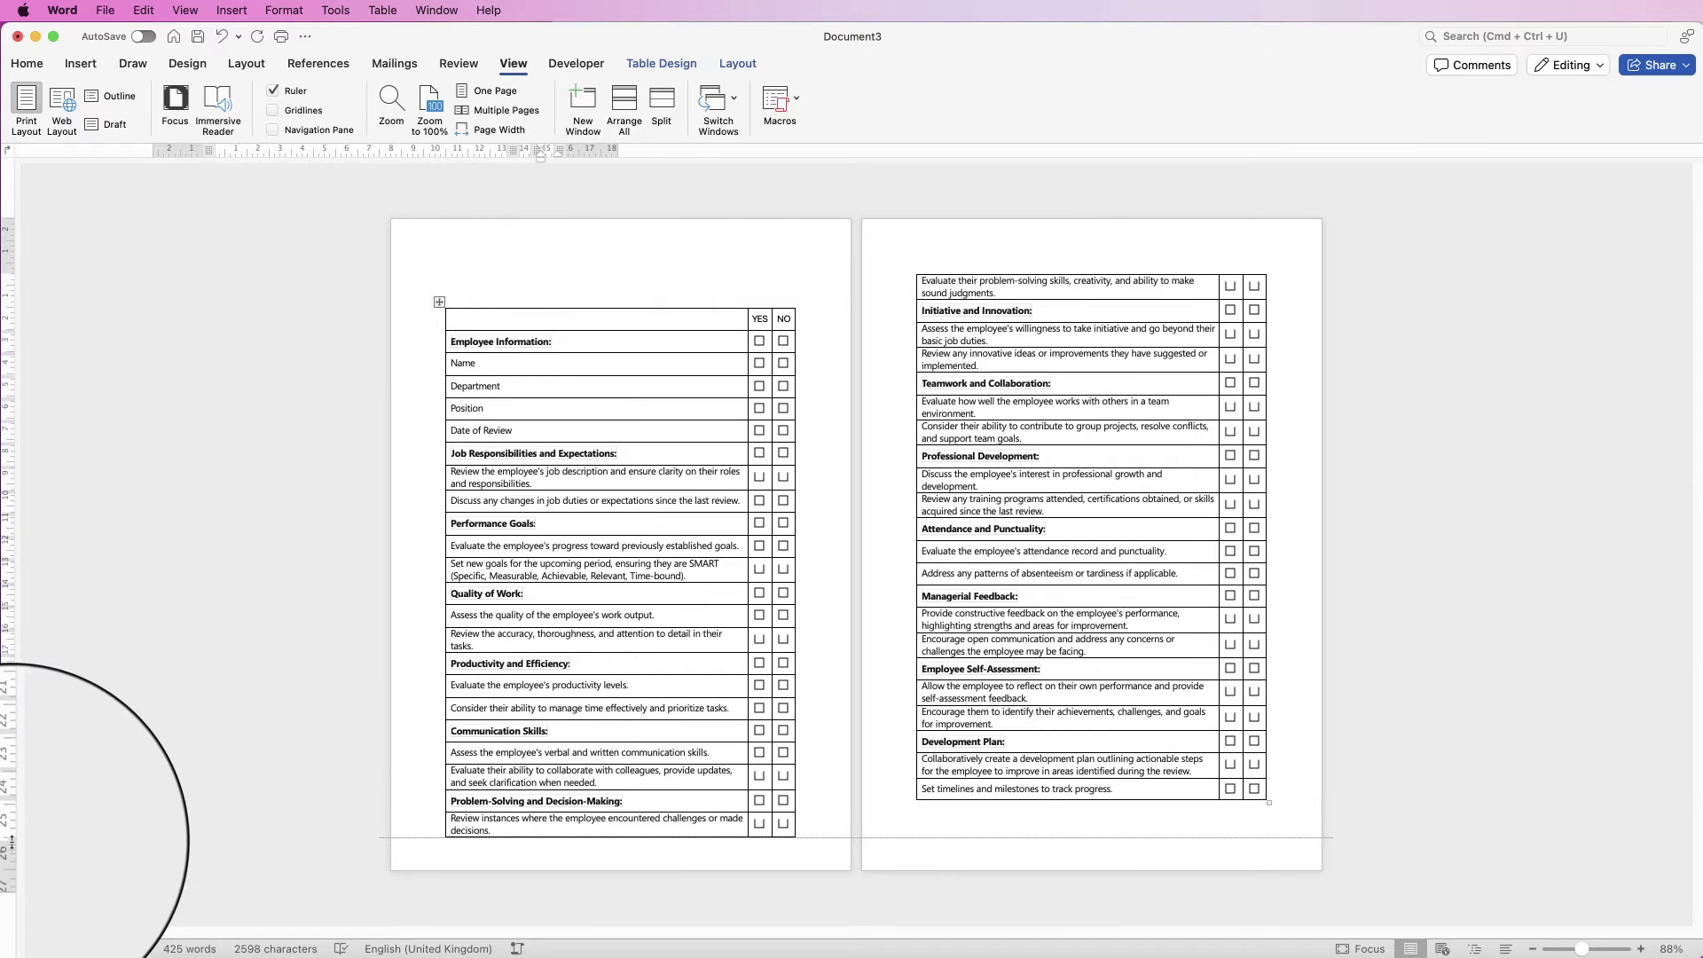
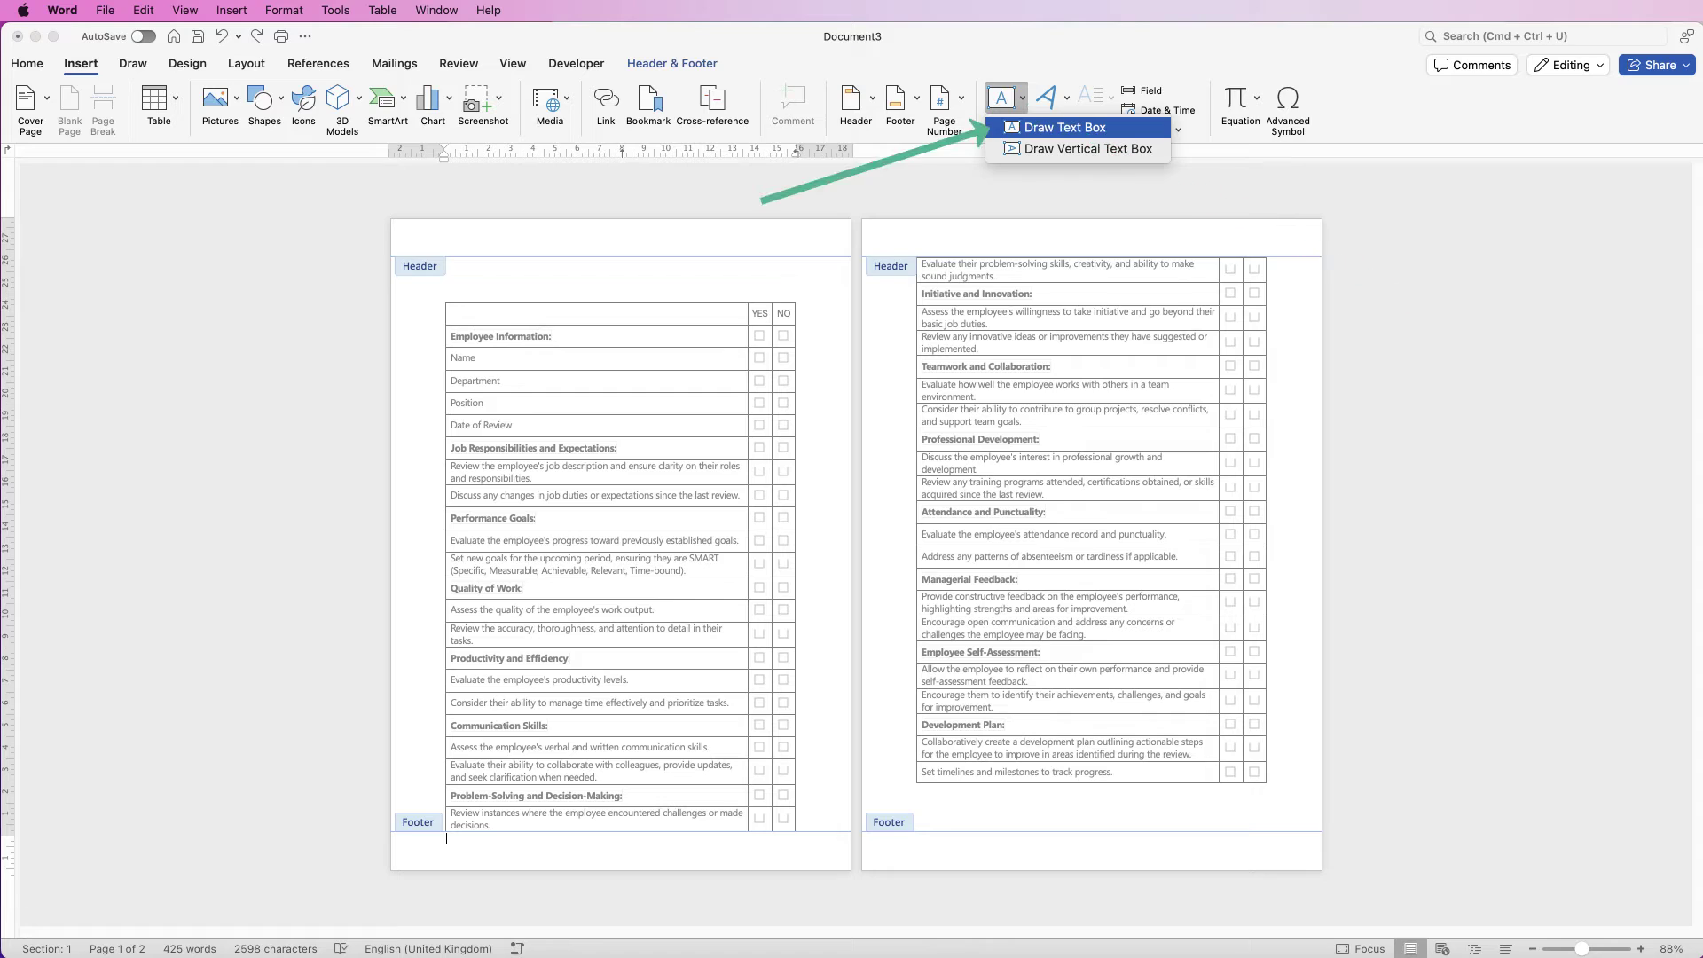
- Draw a text box in the first page's footer, enter "FORM 098 - 98875" and narrow the box to about 4 cm
{"action": "key", "text": "Return"}
{"action": "left_click_drag", "start_coordinate": [455, 842], "coordinate": [623, 863]}
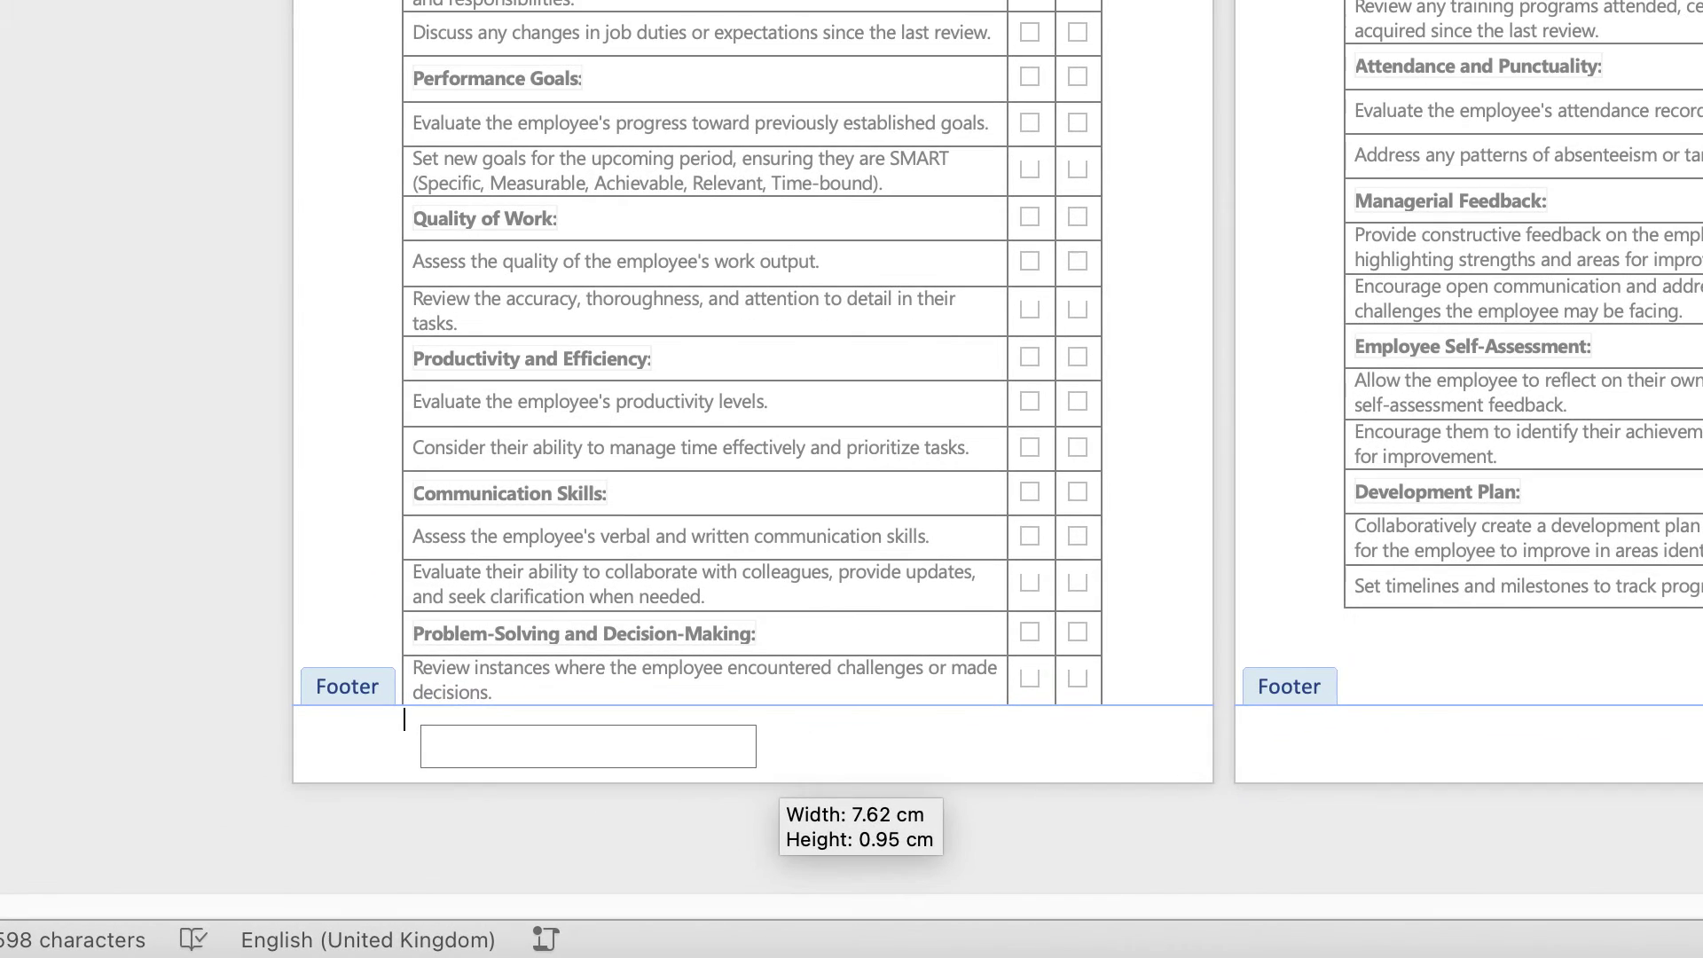
{"action": "left_click_drag", "start_coordinate": [756, 768], "coordinate": [757, 768]}
{"action": "type", "text": "FORM 098 - 98875"}
{"action": "left_click_drag", "start_coordinate": [759, 771], "coordinate": [600, 771]}
{"action": "left_click", "coordinate": [701, 745]}
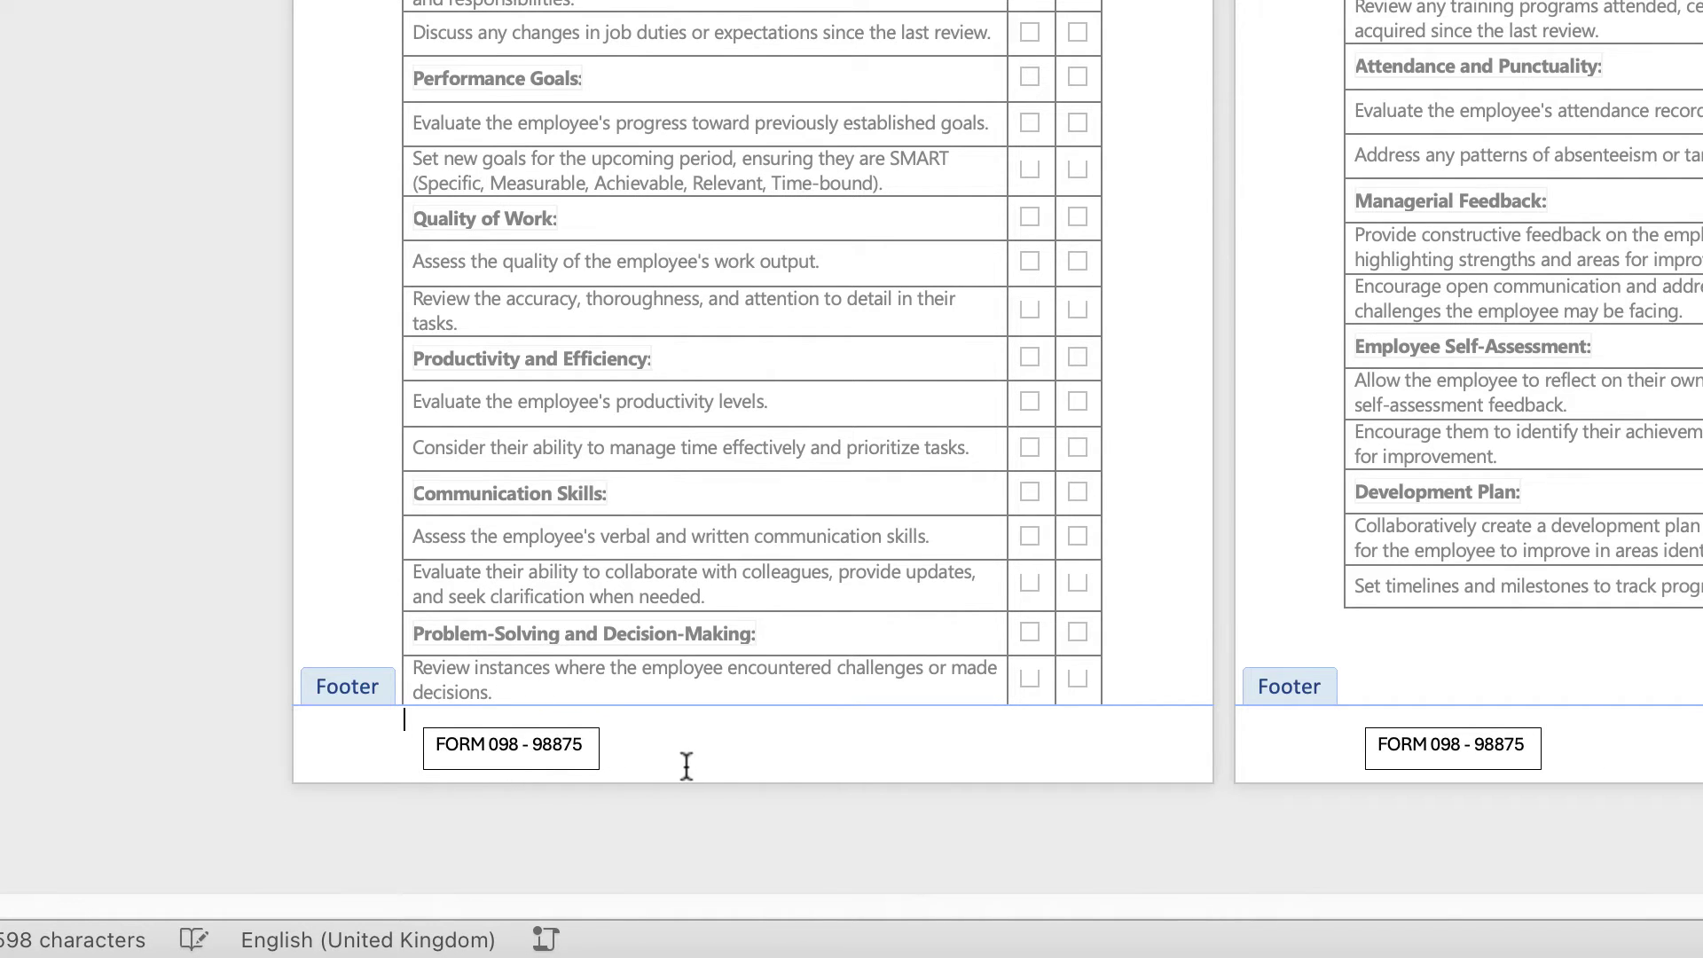
- Remove the outline of the footer text box containing the form number
{"action": "left_click", "coordinate": [499, 759]}
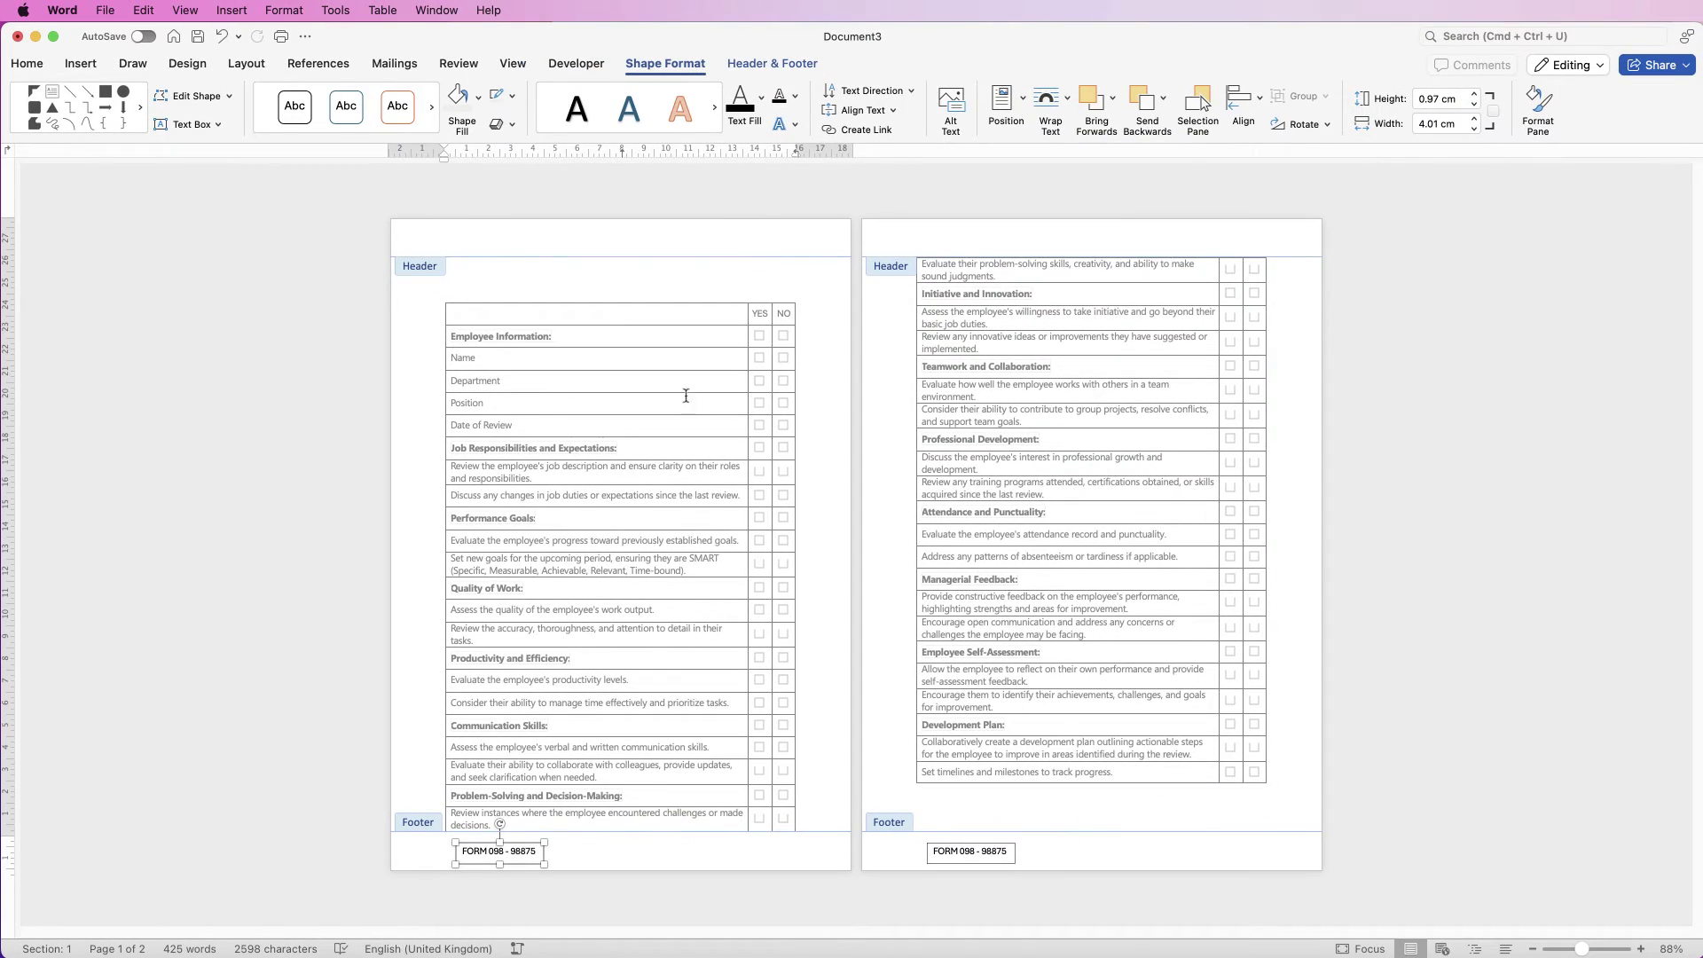
{"action": "left_click", "coordinate": [510, 98]}
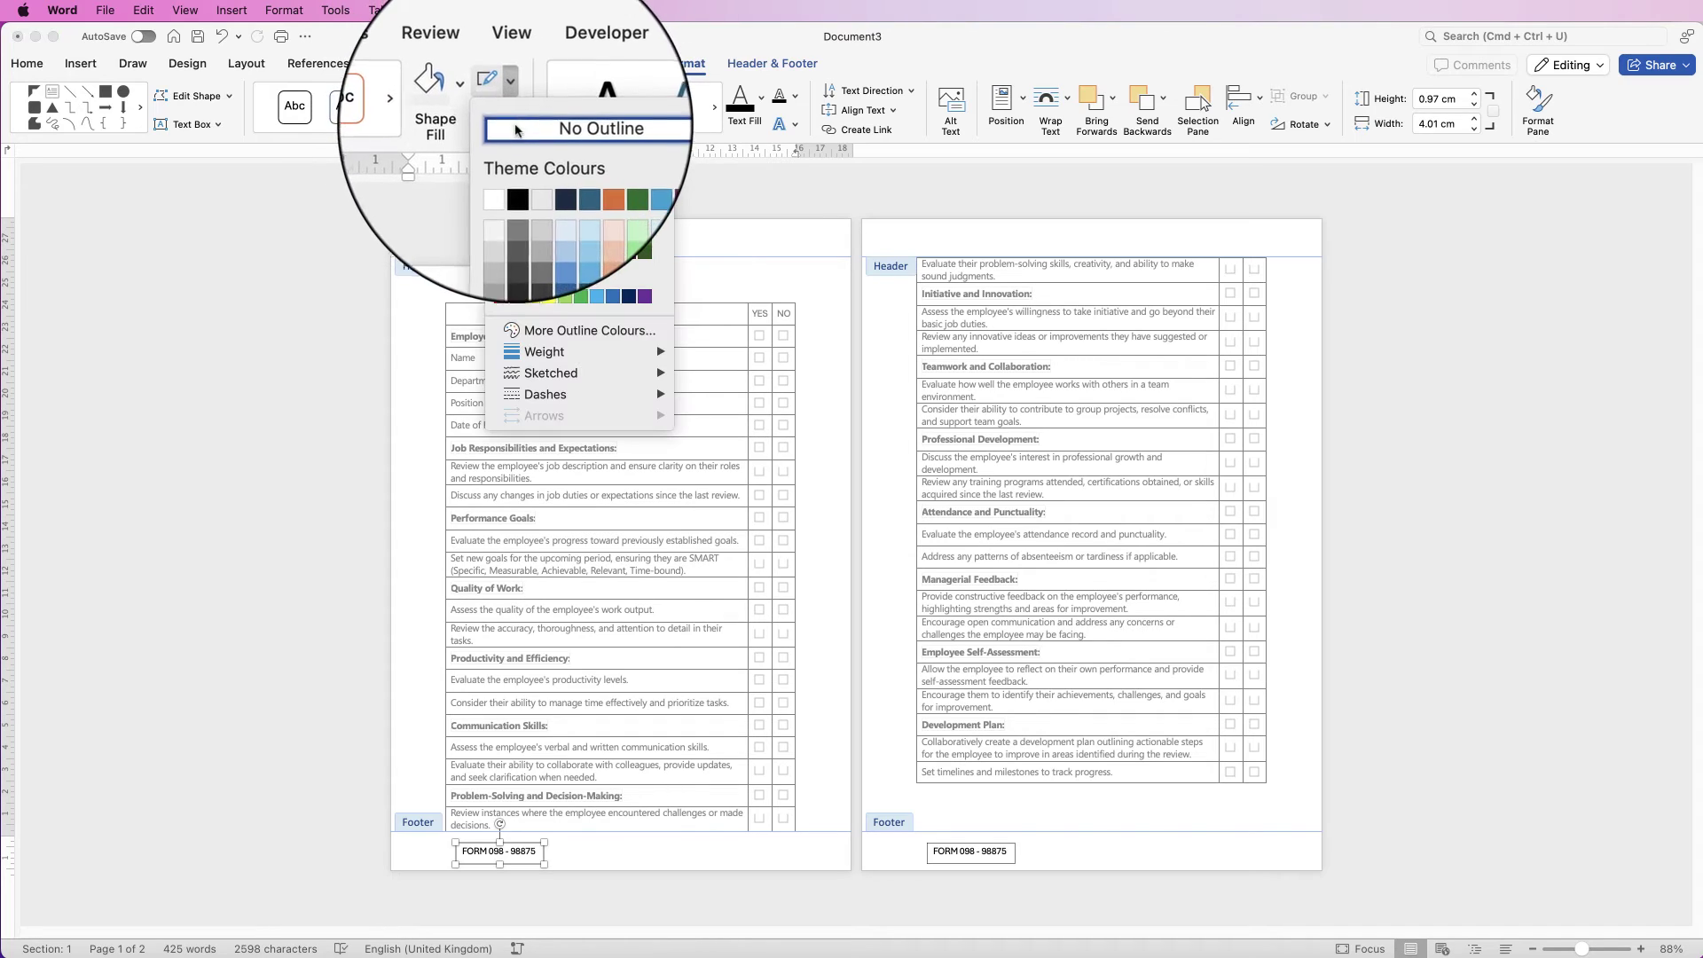
{"action": "left_click", "coordinate": [516, 129]}
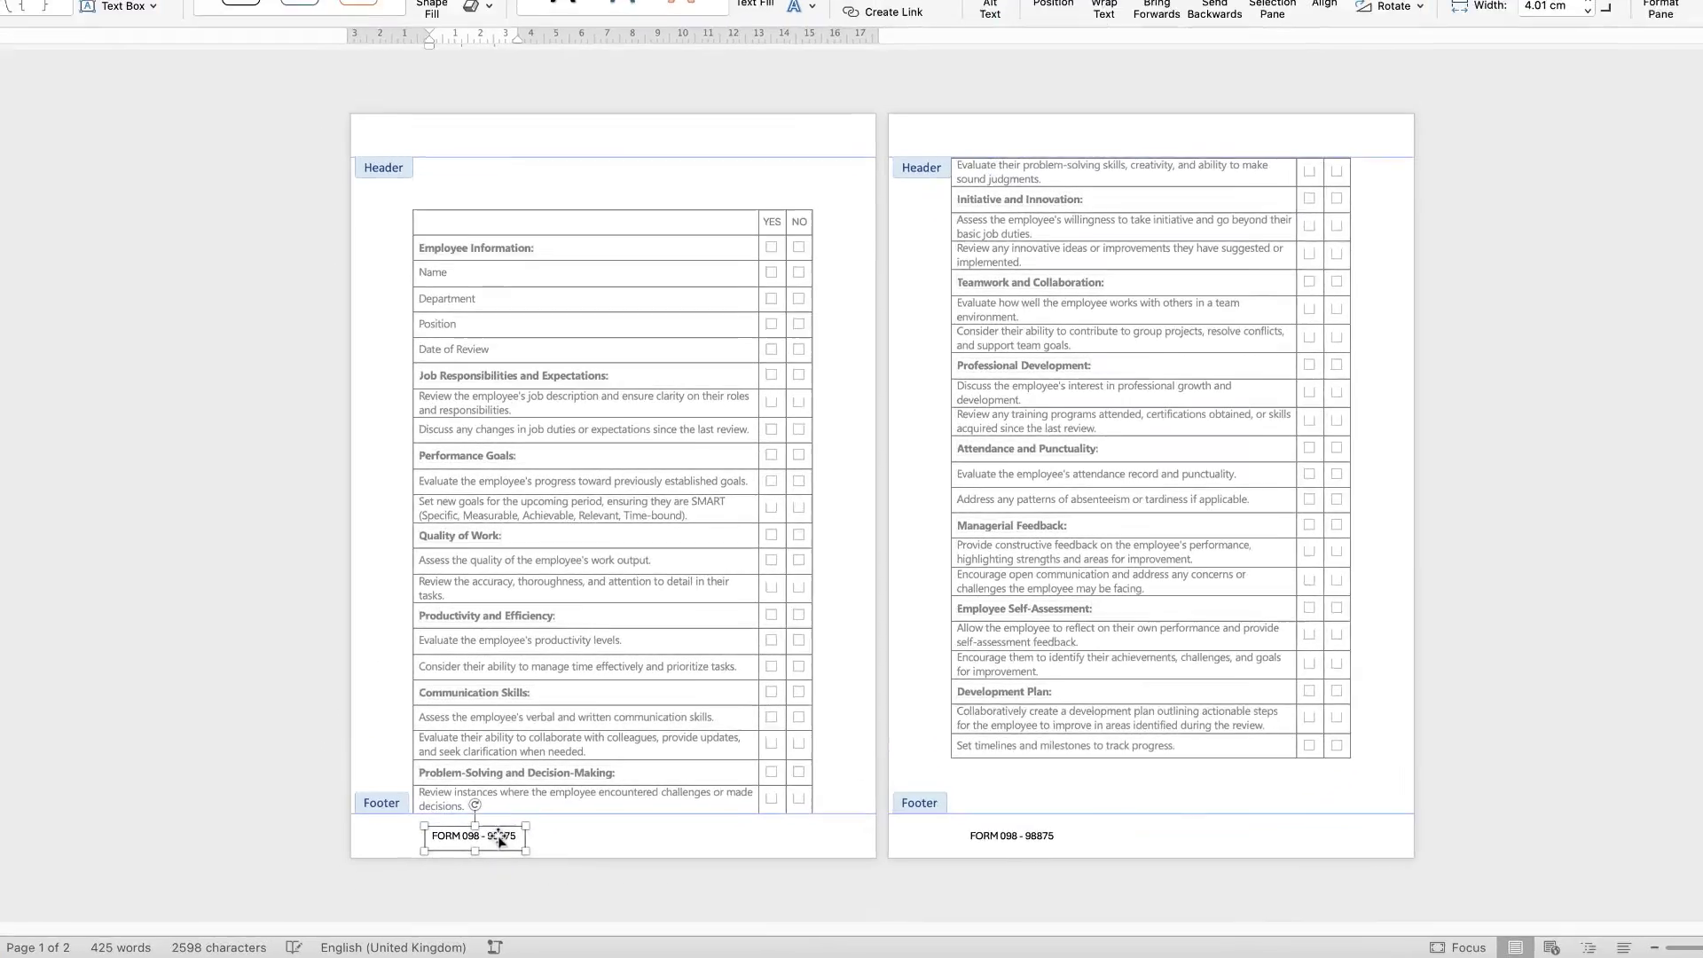
- Move the form number text box towards the footer's left edge and place a copy of it at the footer's right end
{"action": "left_click_drag", "start_coordinate": [499, 841], "coordinate": [472, 725]}
{"action": "left_click_drag", "start_coordinate": [321, 552], "coordinate": [284, 729]}
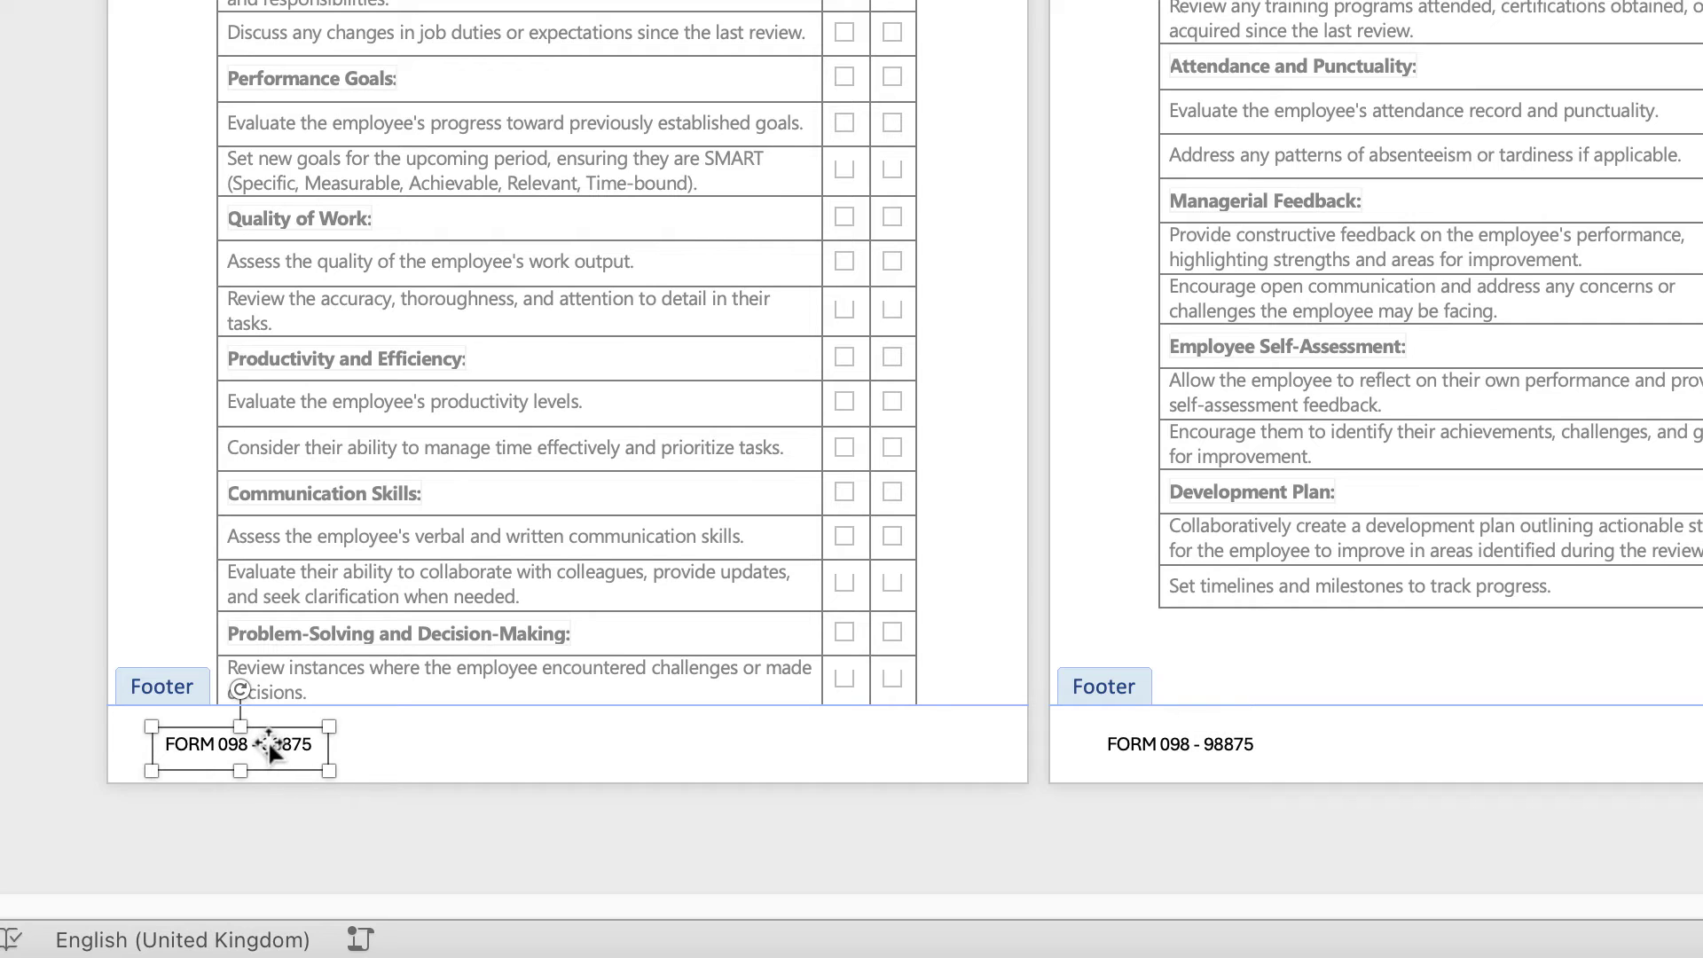
{"action": "left_click_drag", "start_coordinate": [258, 742], "coordinate": [907, 744]}
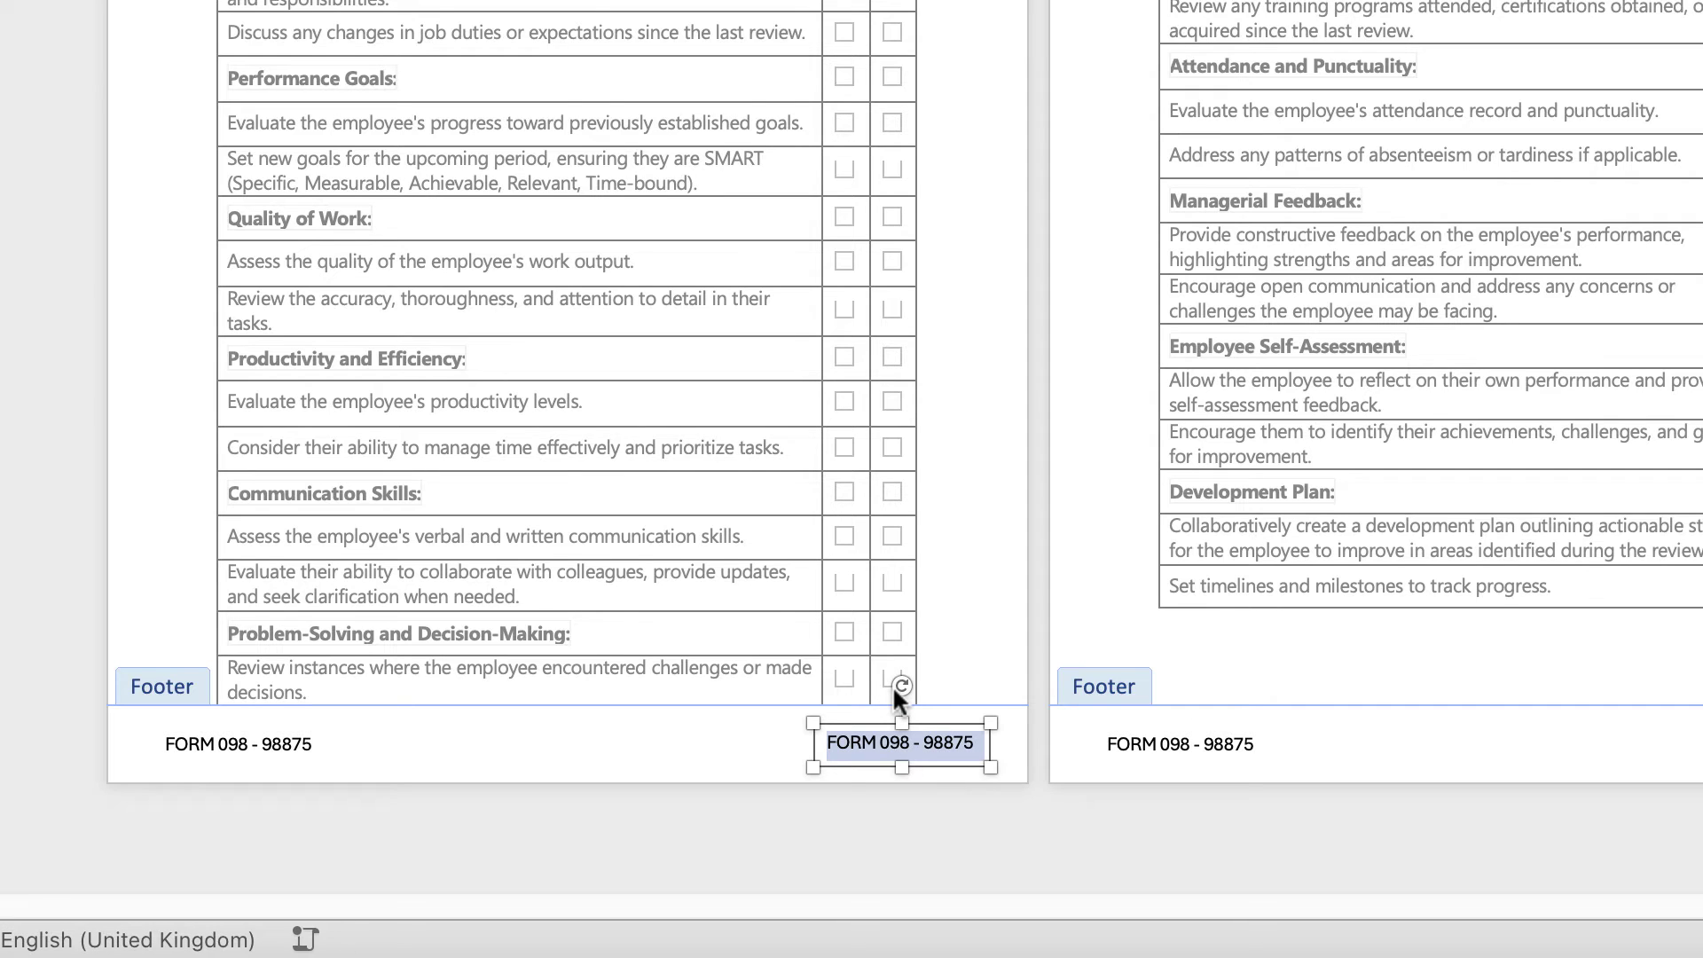
- Replace the copied footer box's text with "Lisa Doe Company", shift it slightly inwards and align both footer text boxes to their middle
{"action": "type", "text": "Lisa Doe Company"}
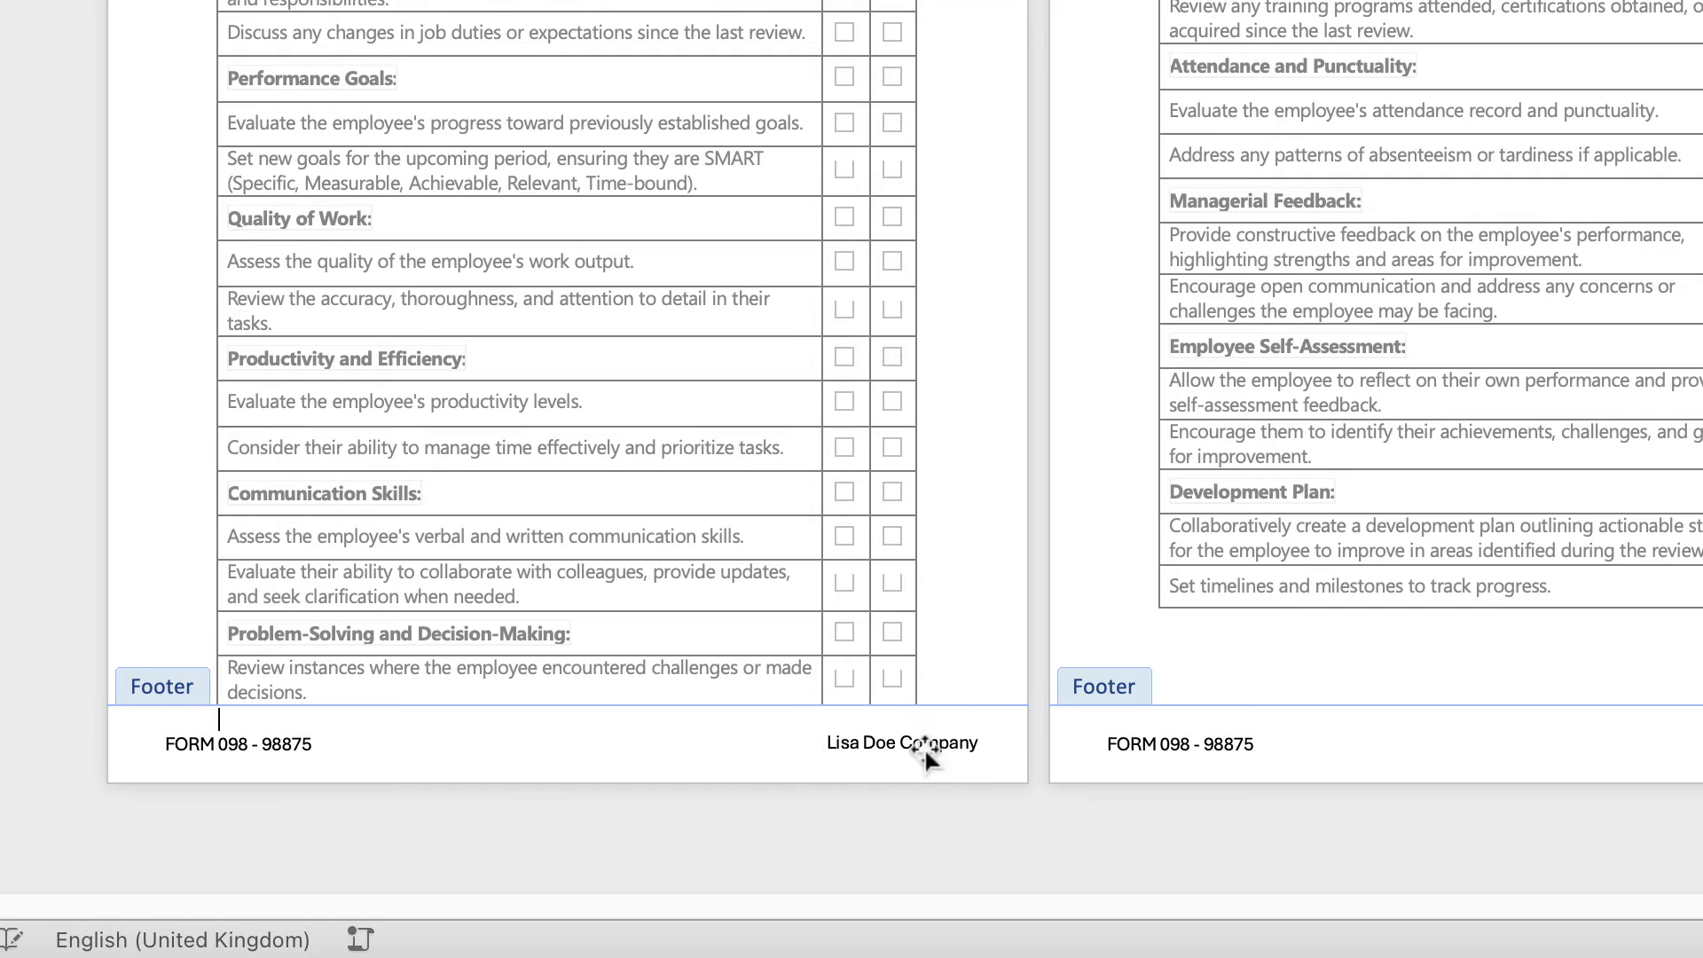
{"action": "left_click_drag", "start_coordinate": [943, 749], "coordinate": [919, 743]}
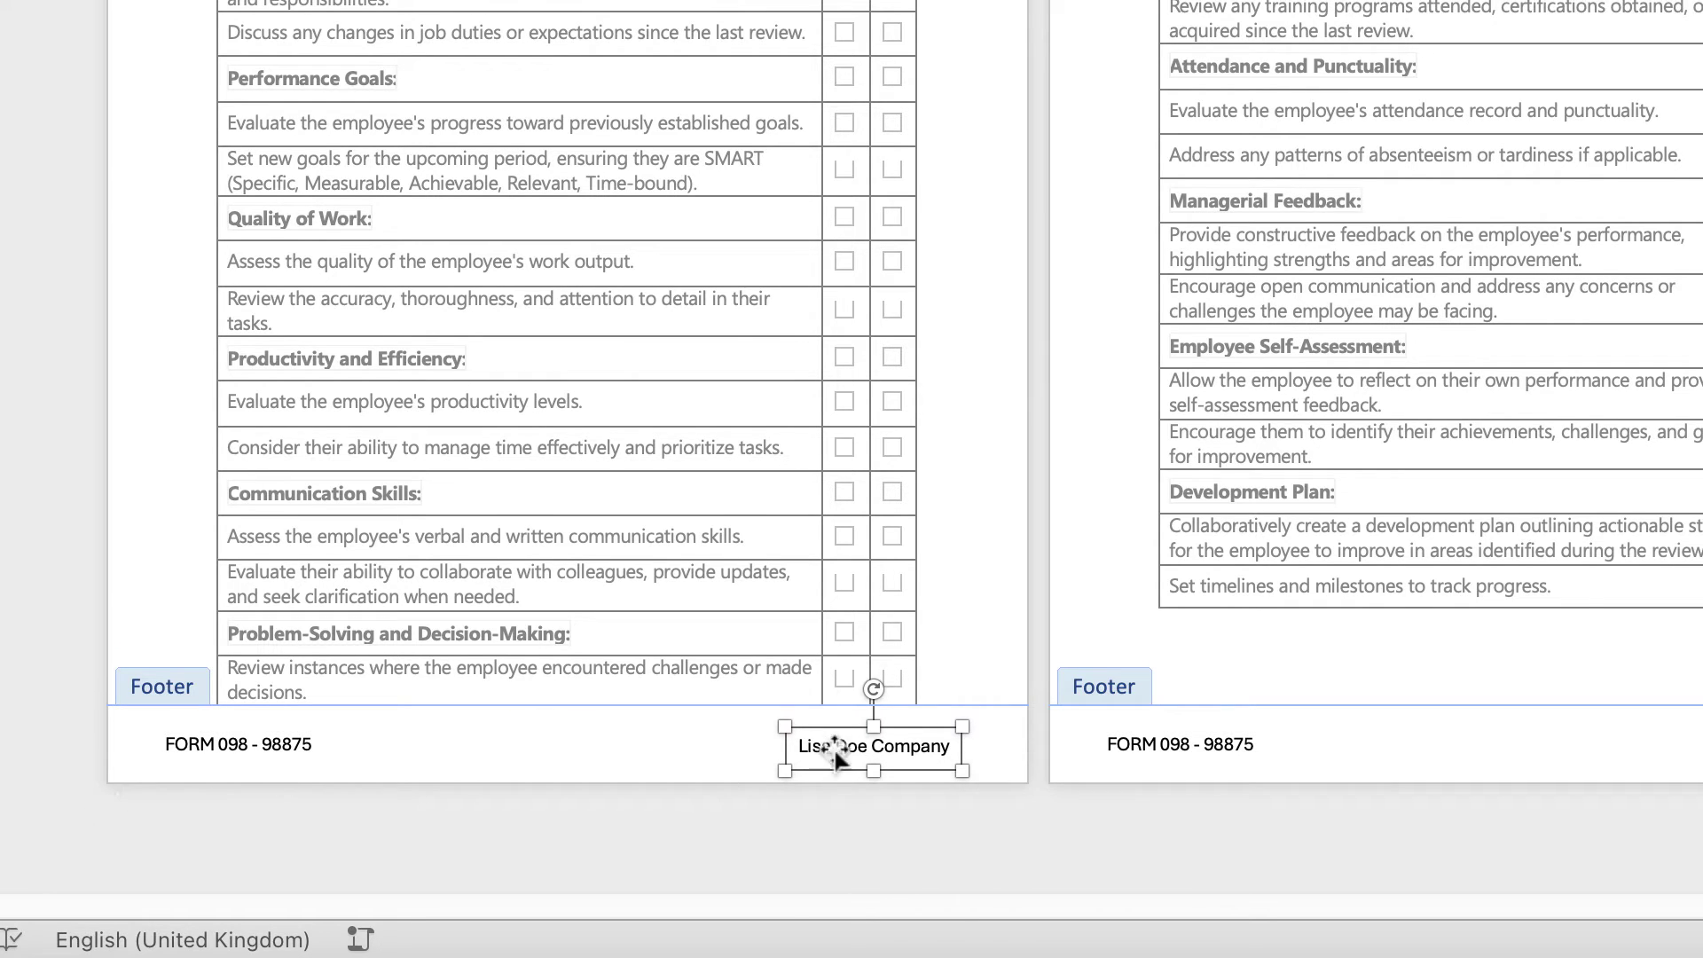
{"action": "left_click", "coordinate": [264, 741], "text": "shift"}
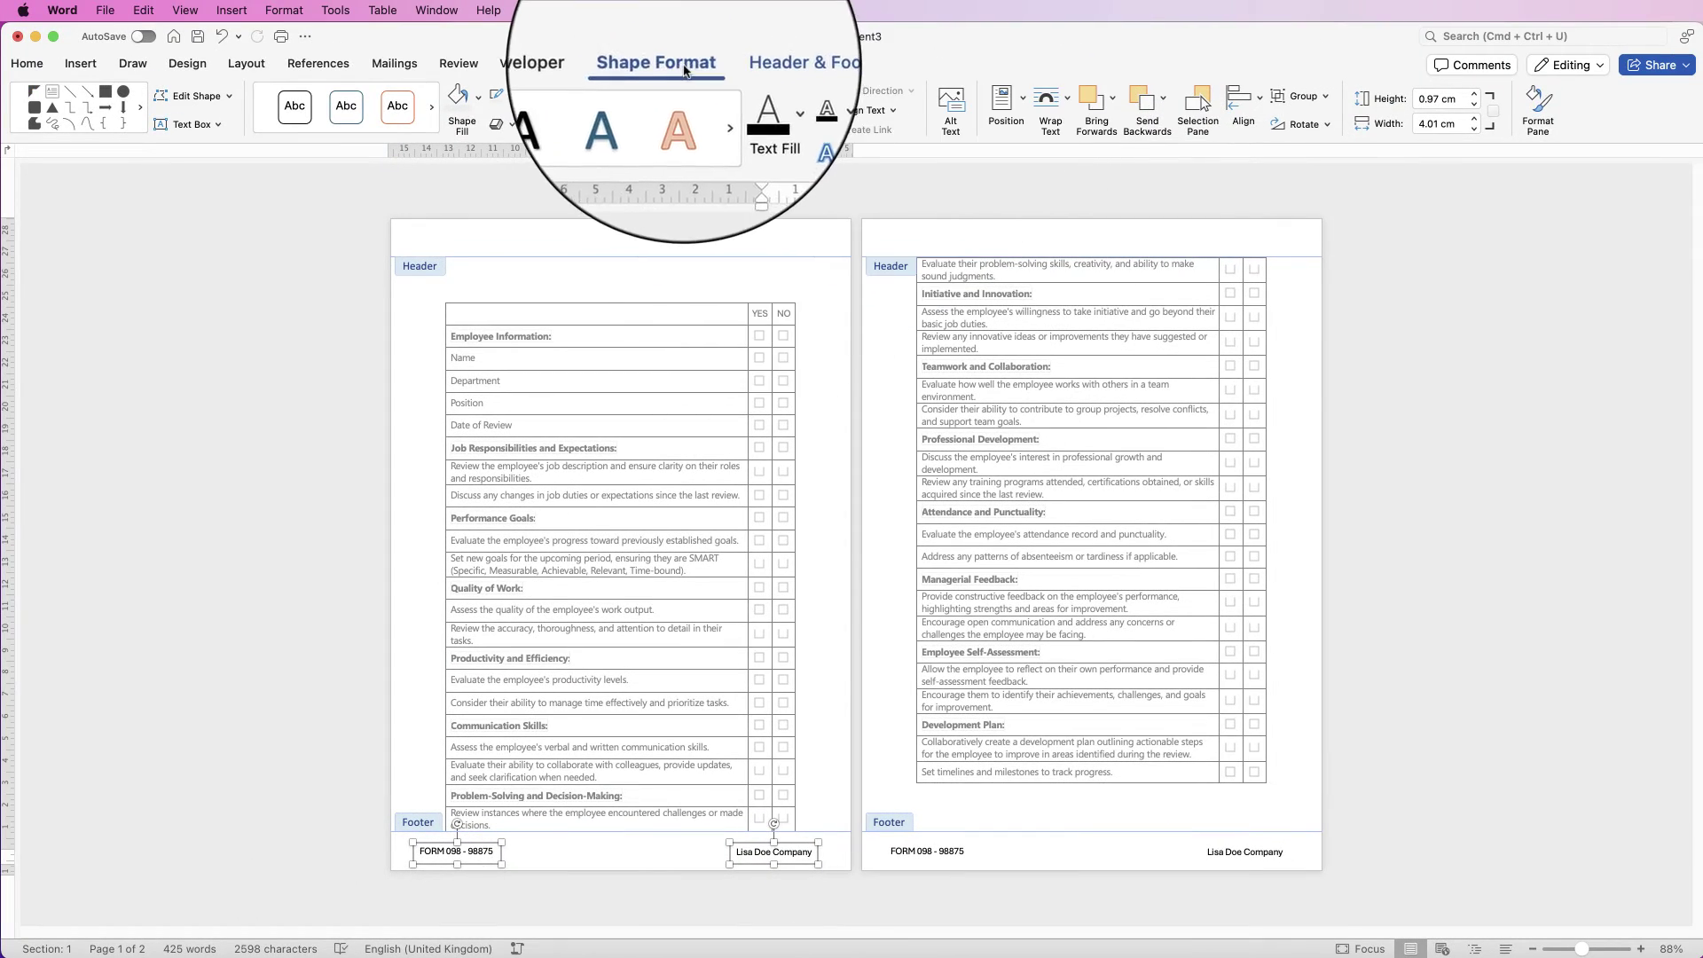
{"action": "left_click", "coordinate": [1244, 105]}
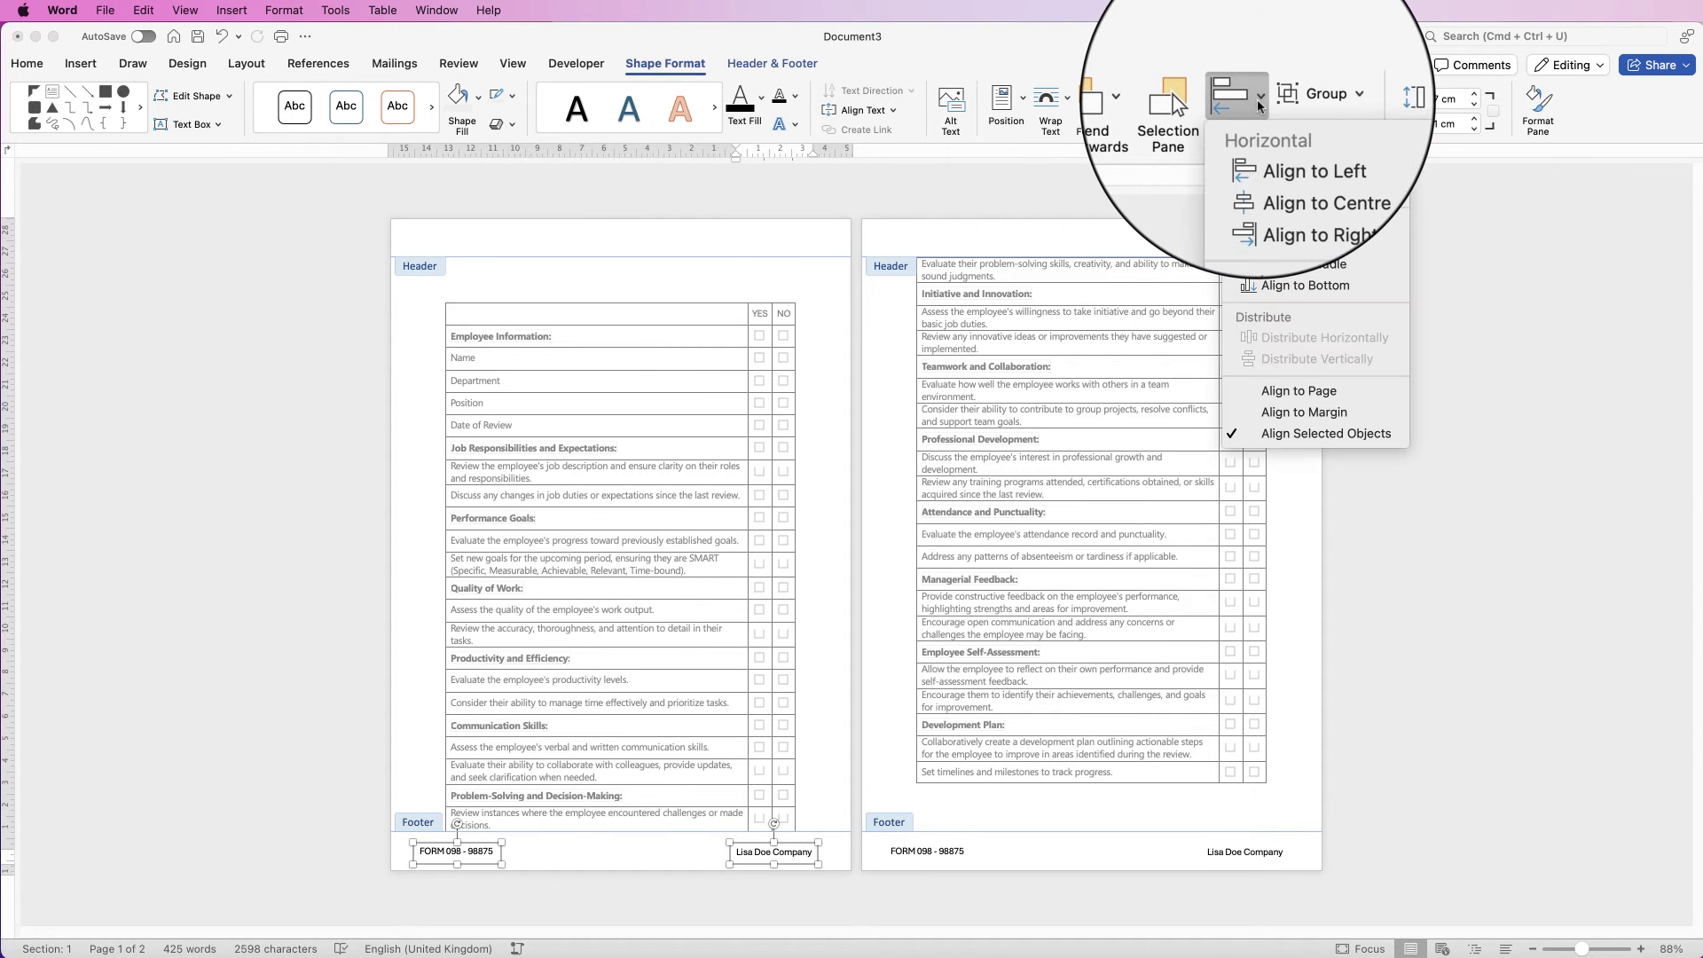
{"action": "left_click", "coordinate": [1286, 251]}
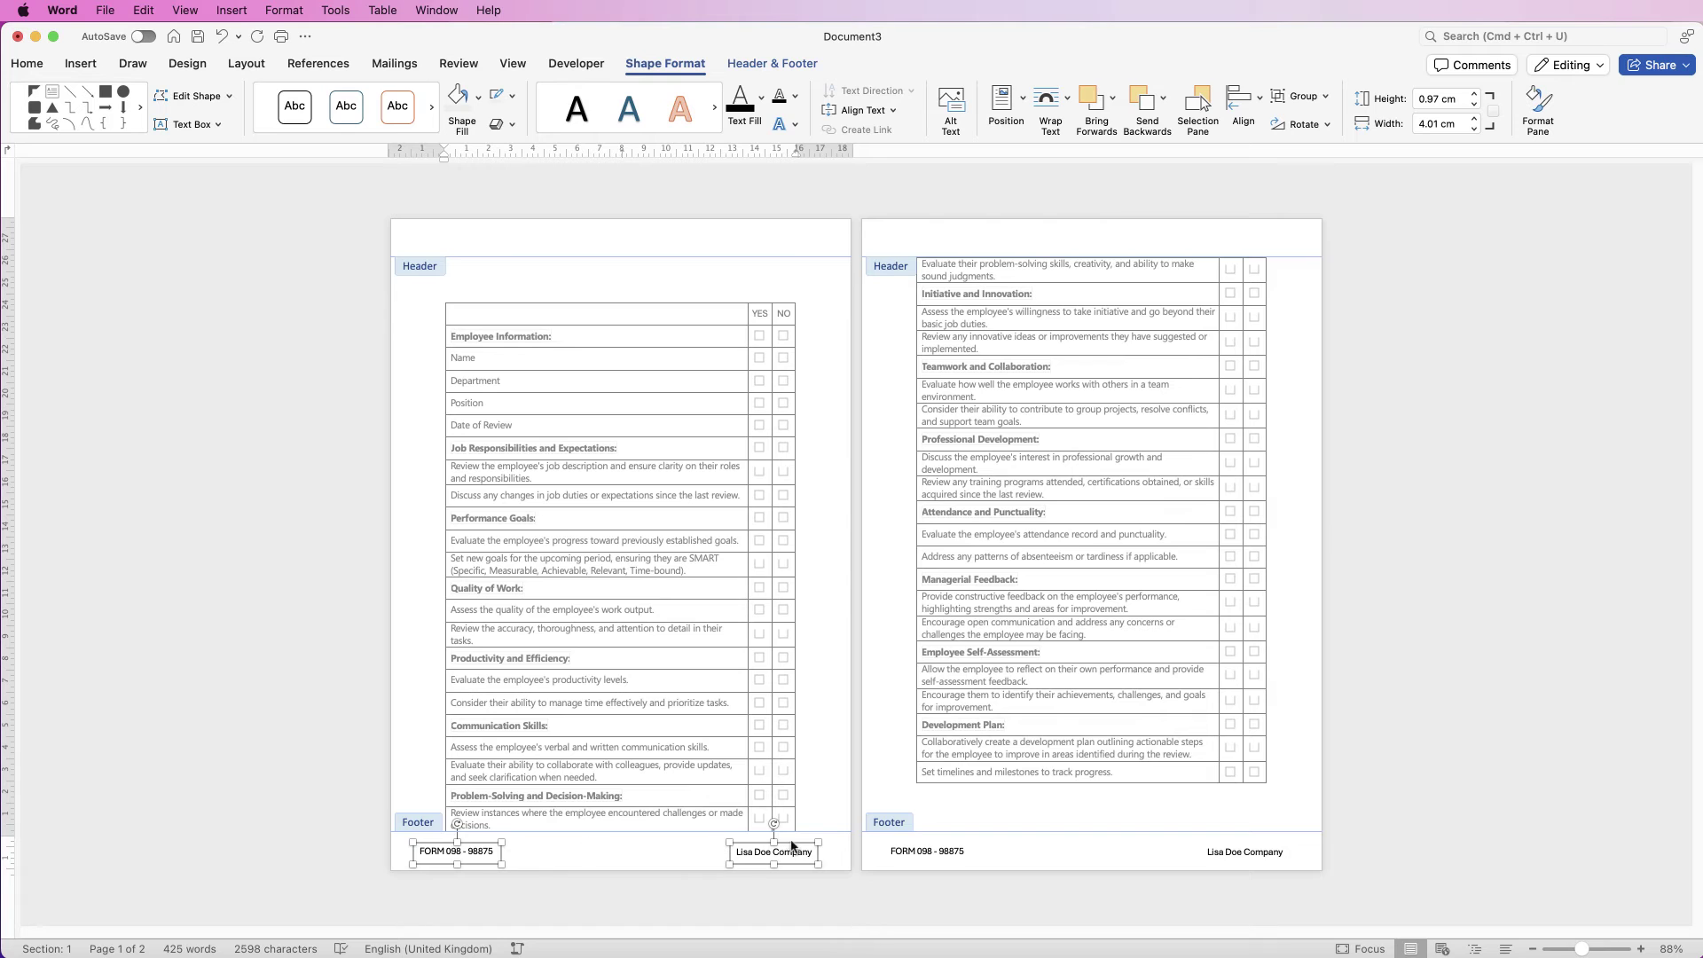
{"action": "double_click", "coordinate": [813, 618]}
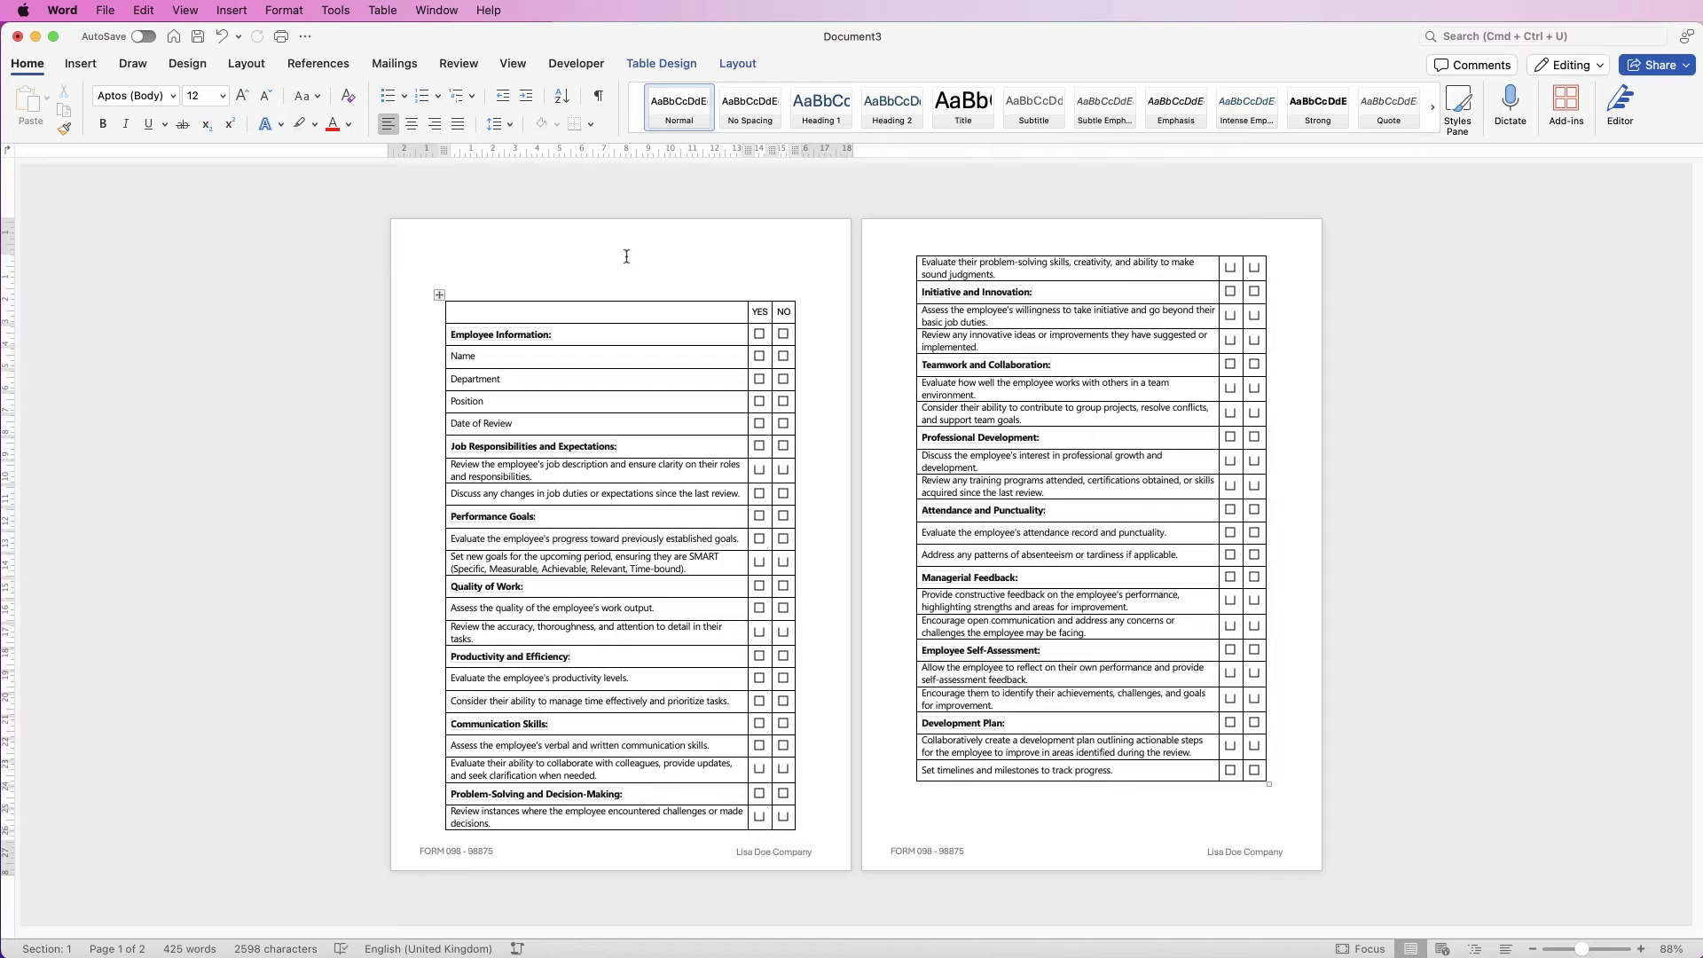
- Draw a text box about 13.34 cm wide and 2.24 cm high above the first page's table and enter "Employee Performance Review Checklist"
{"action": "left_click", "coordinate": [81, 63]}
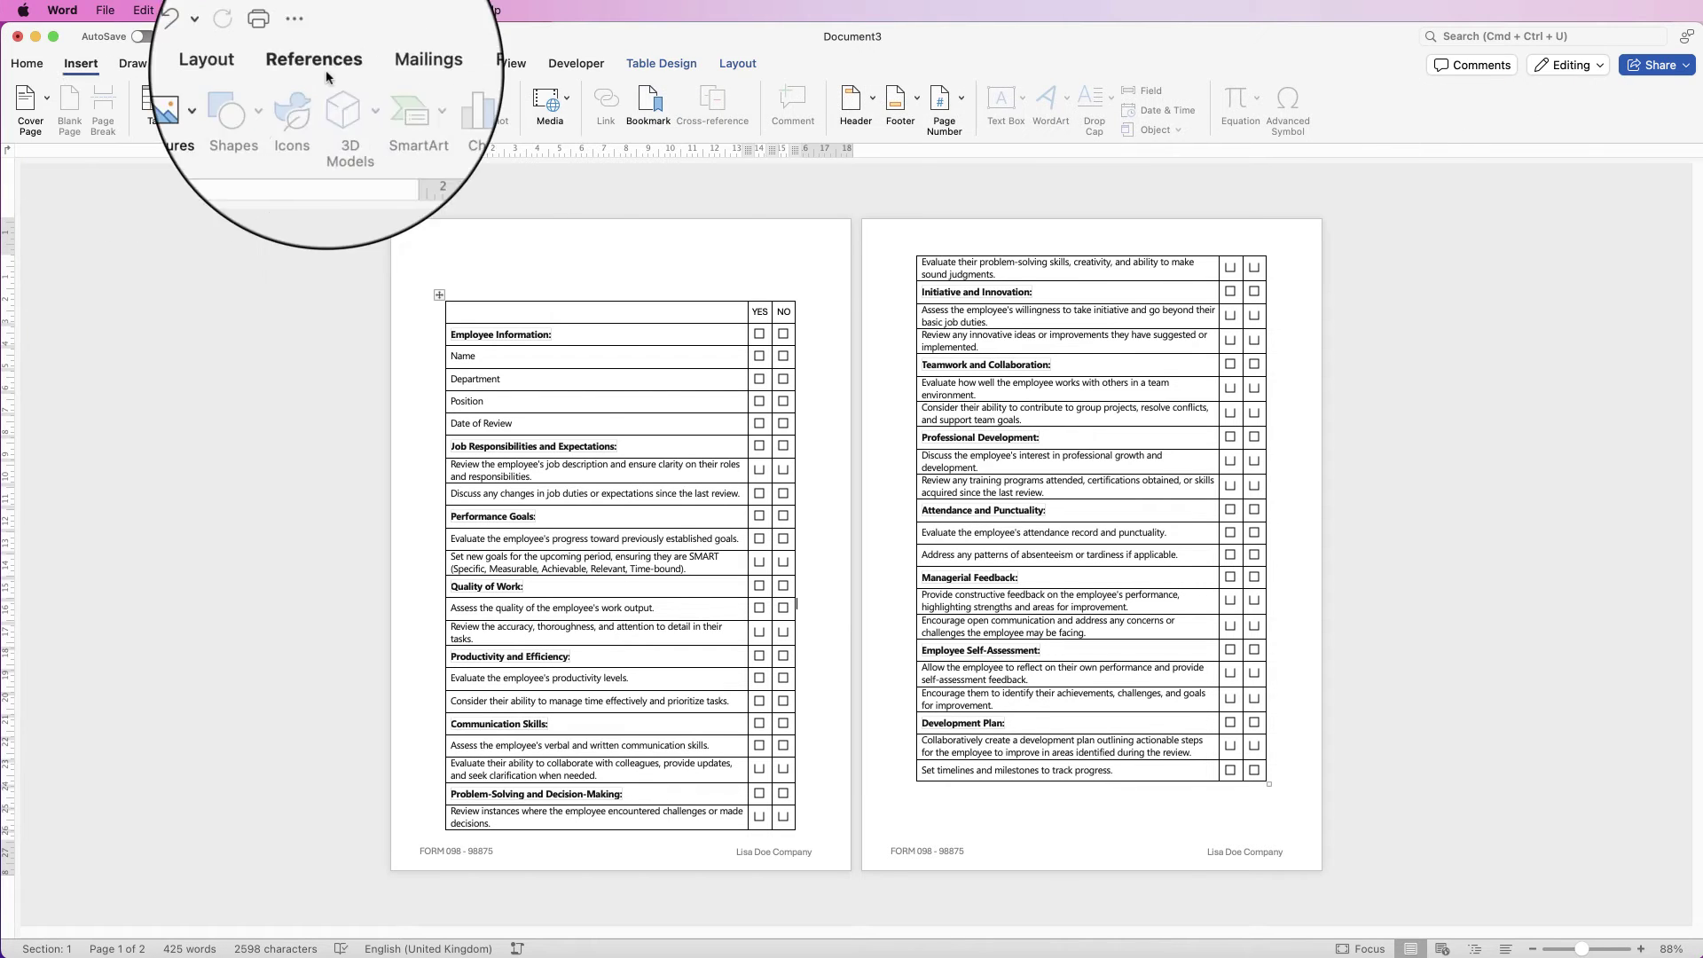
{"action": "left_click", "coordinate": [695, 268]}
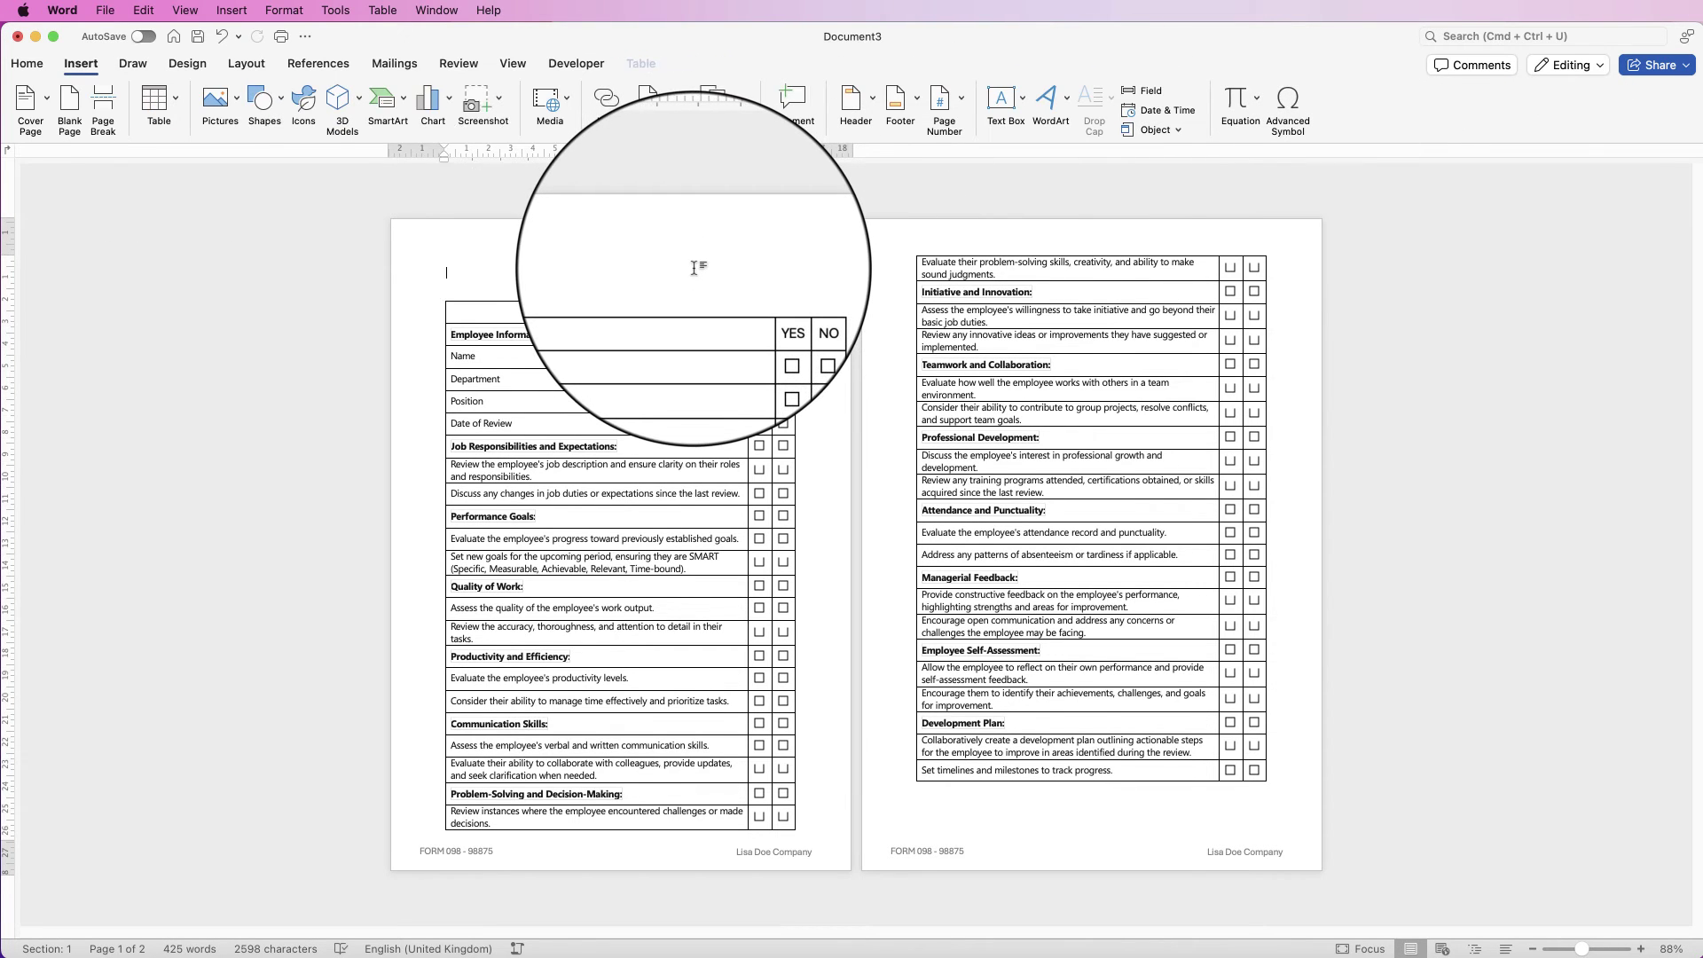
{"action": "left_click", "coordinate": [1023, 98]}
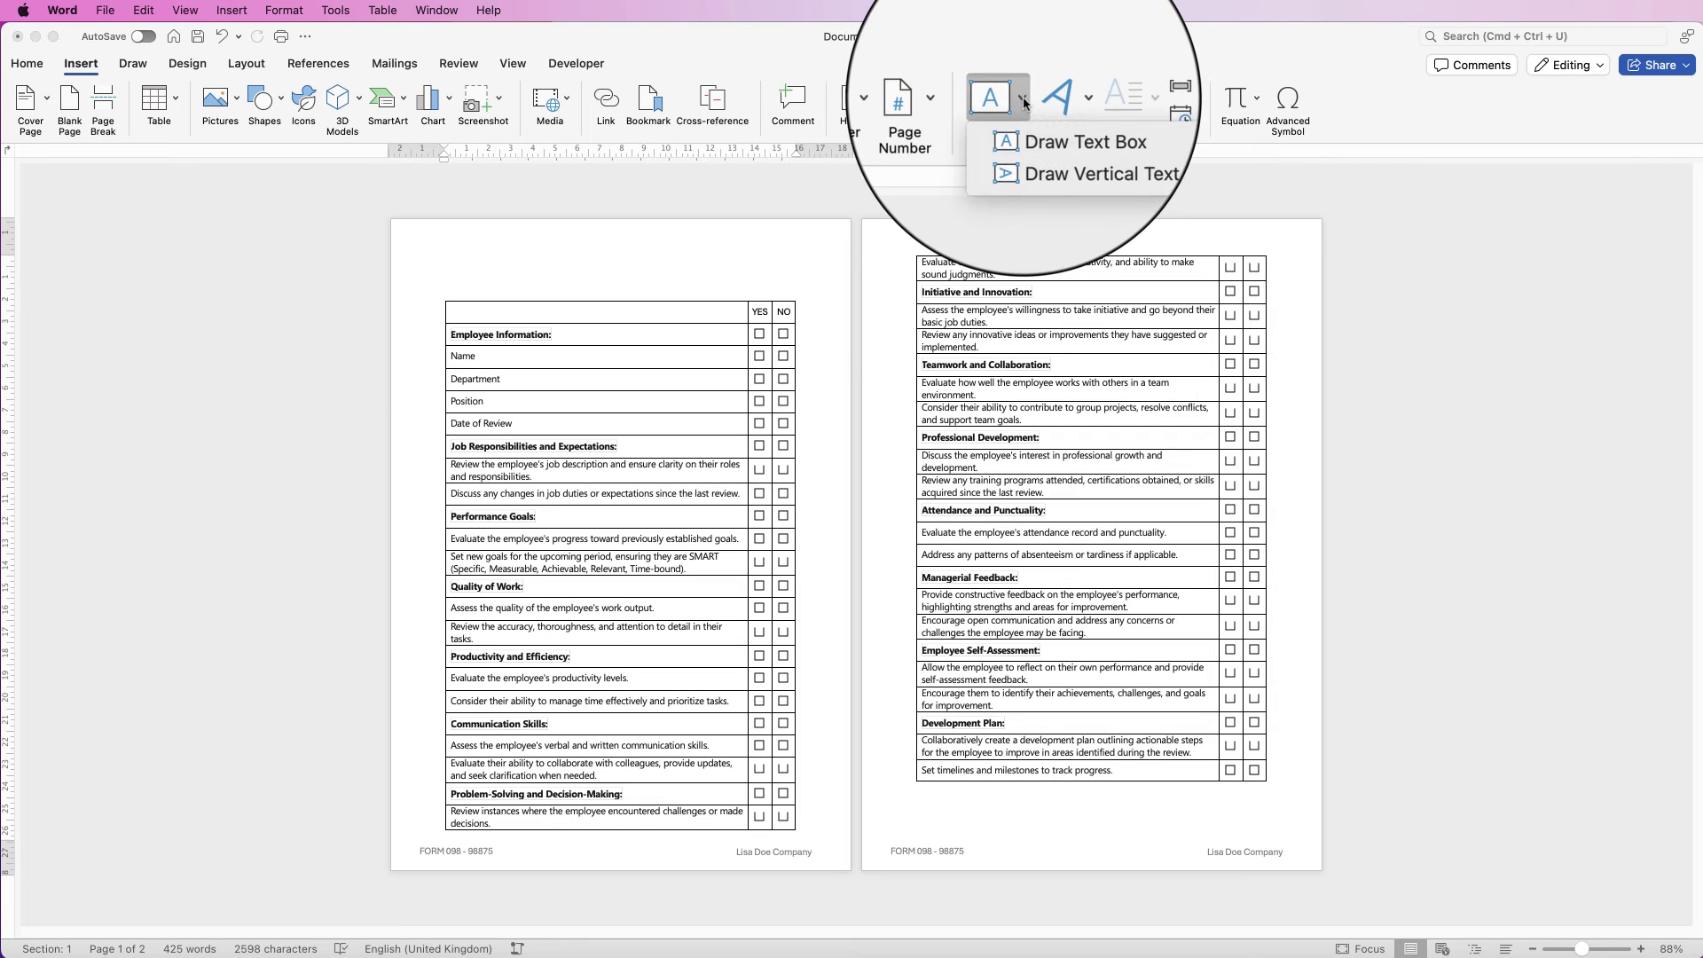
{"action": "left_click", "coordinate": [1060, 130]}
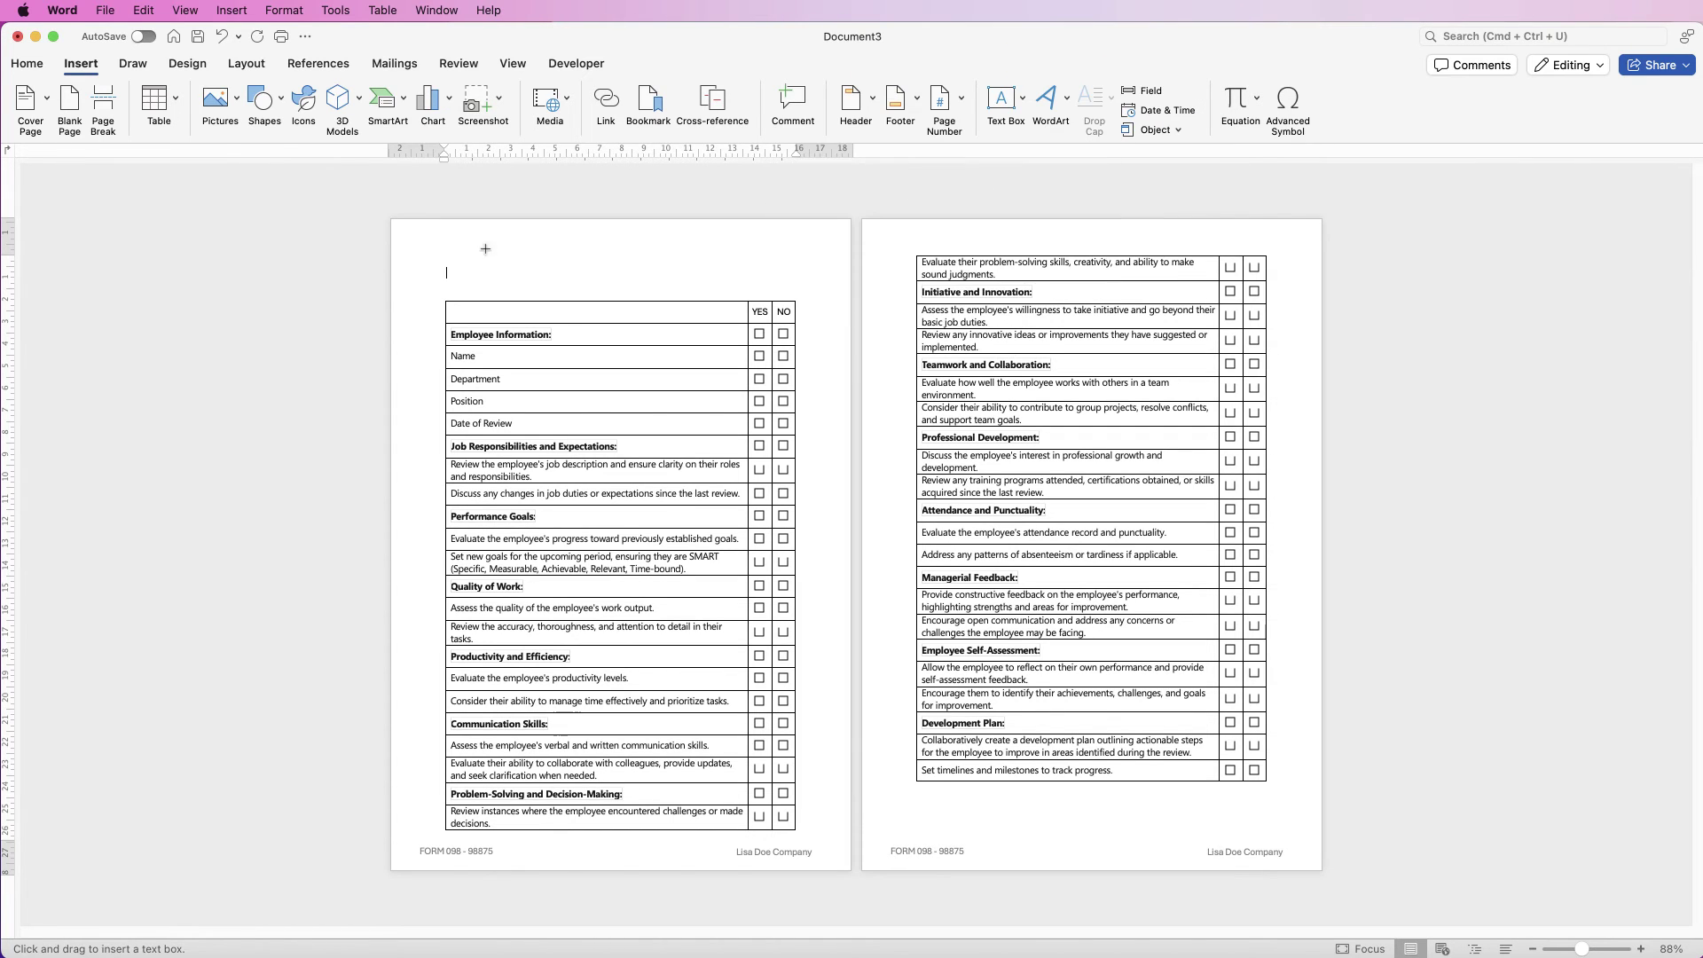
{"action": "left_click_drag", "start_coordinate": [470, 243], "coordinate": [764, 286]}
{"action": "type", "text": "Employee Performance Review Checklist"}
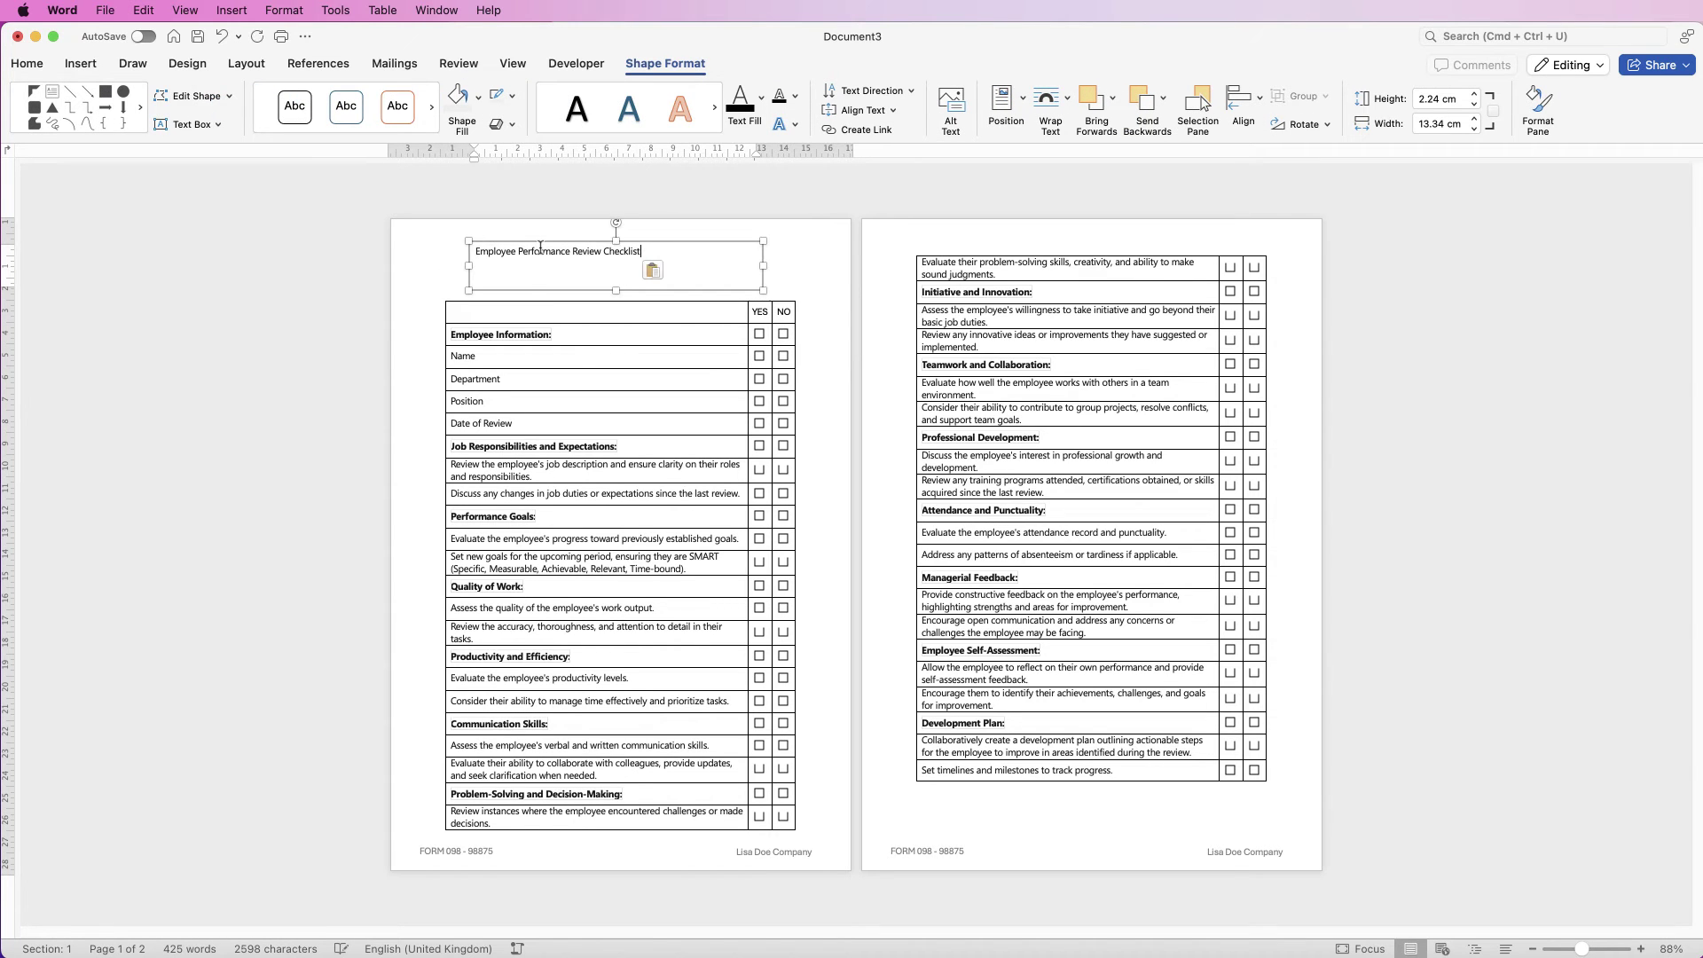
- Format the checklist title in the text box with font size 22, centred and underlined
{"action": "left_click_drag", "start_coordinate": [645, 251], "coordinate": [488, 249]}
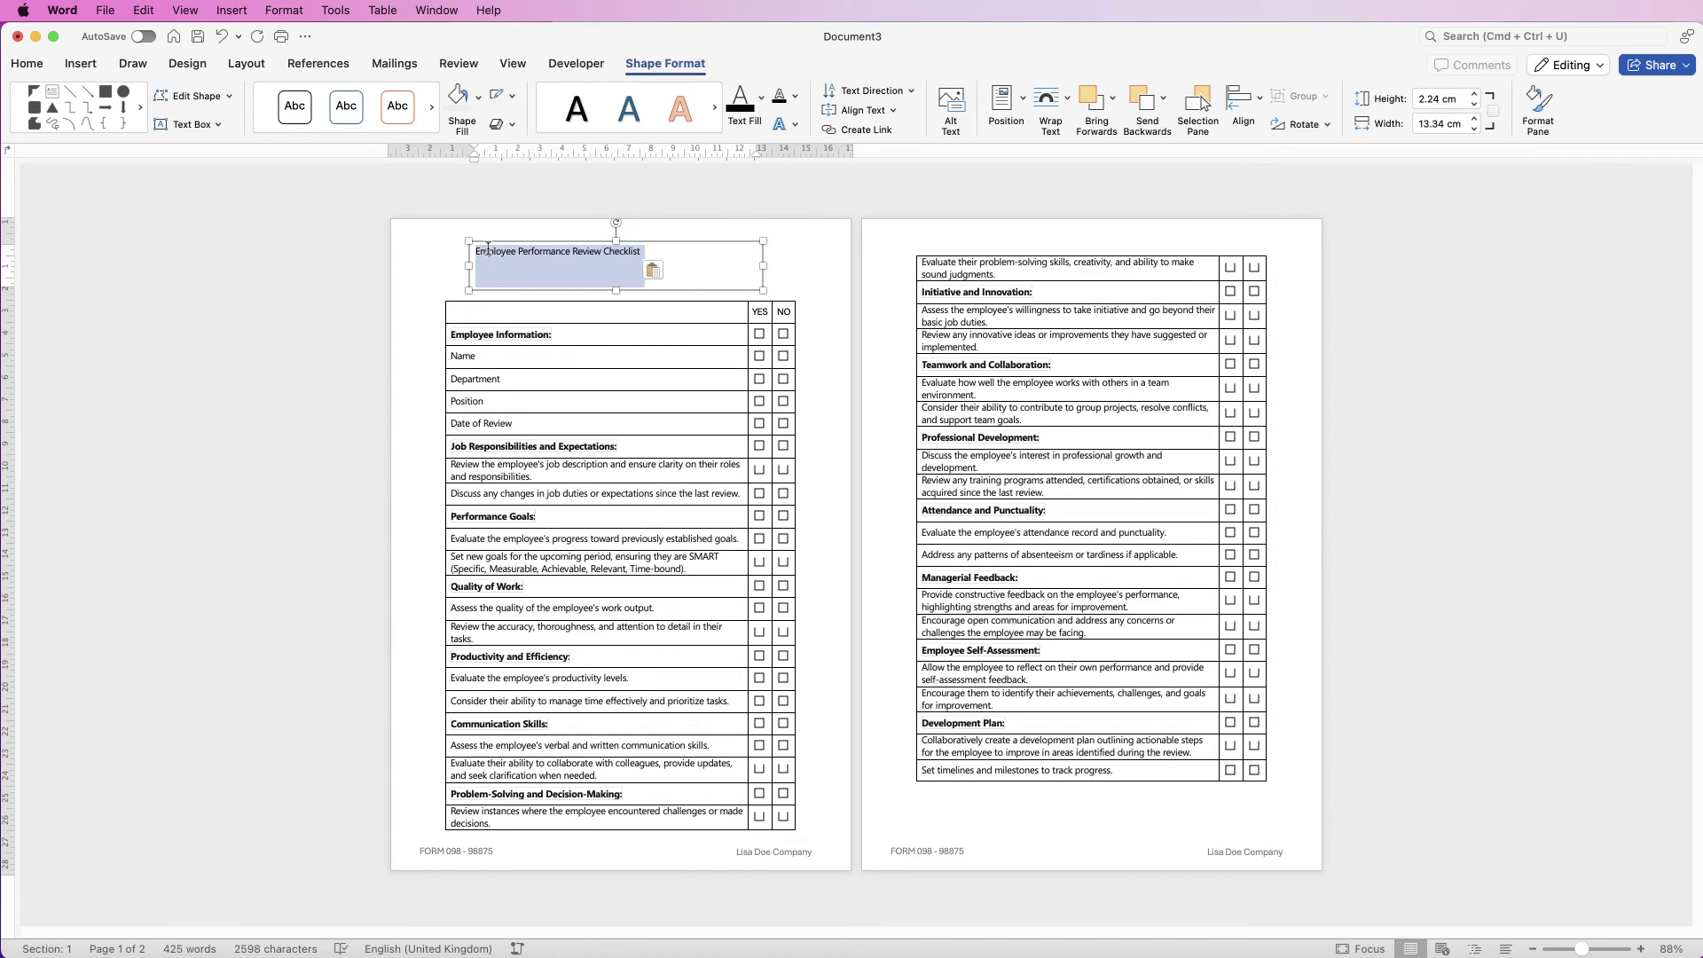
{"action": "left_click", "coordinate": [26, 63]}
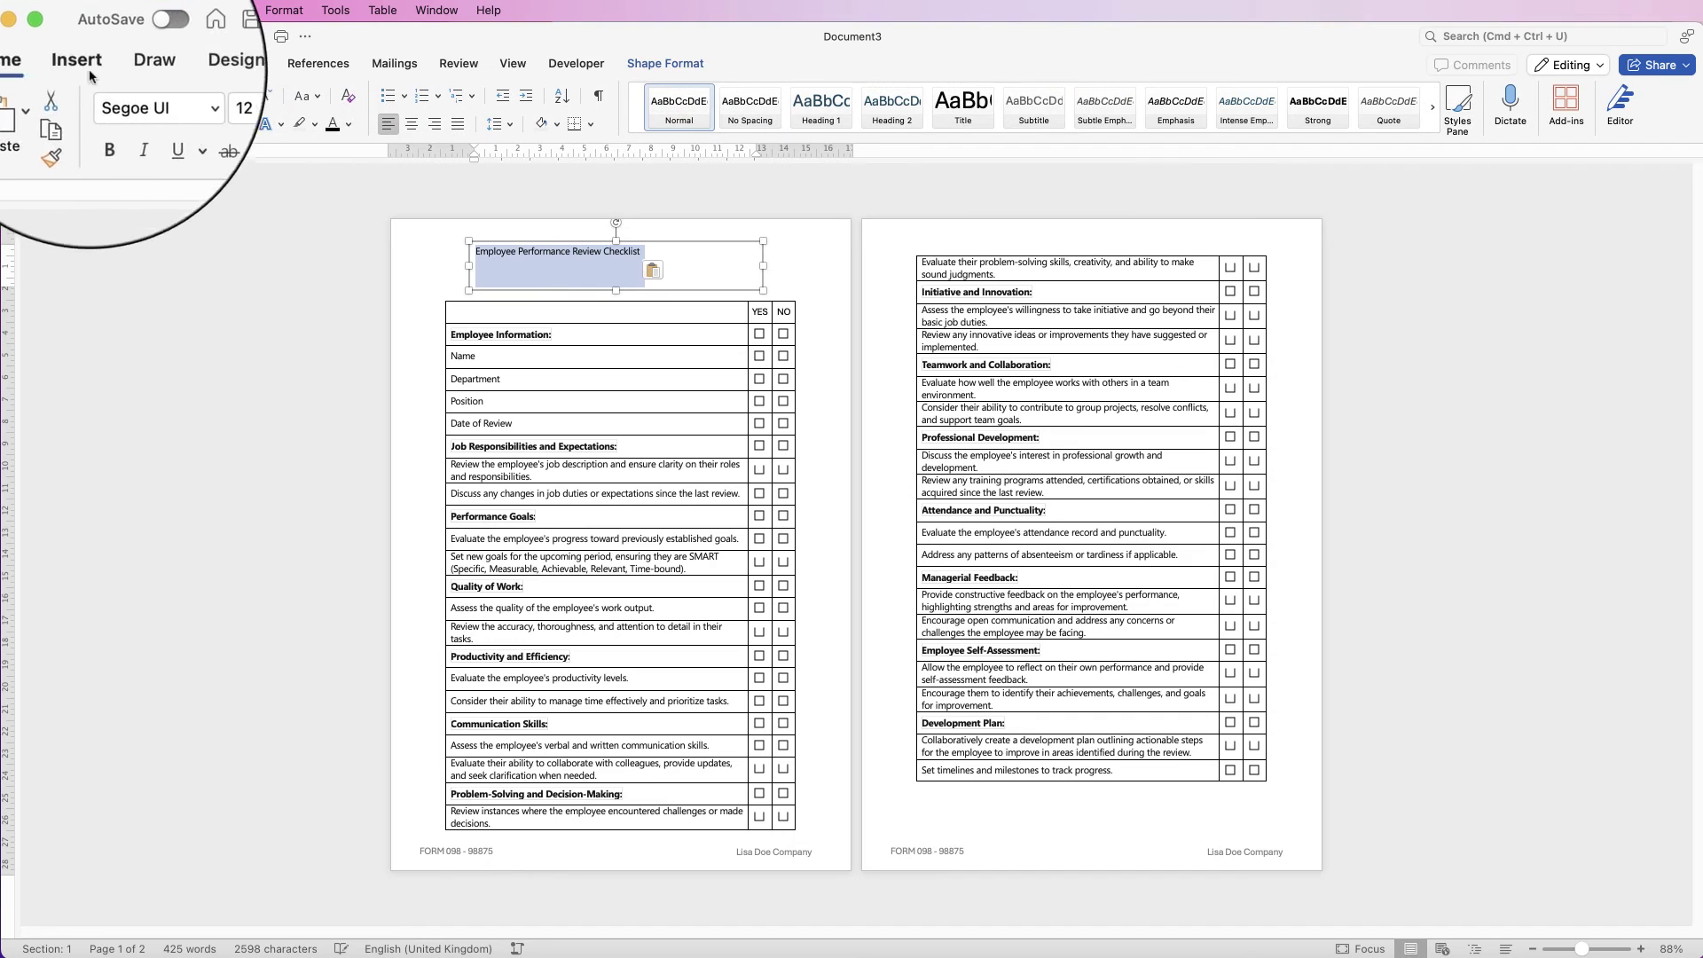
{"action": "left_click", "coordinate": [240, 99]}
{"action": "left_click", "coordinate": [240, 96]}
{"action": "left_click", "coordinate": [241, 96]}
{"action": "left_click", "coordinate": [241, 96]}
{"action": "left_click", "coordinate": [240, 96]}
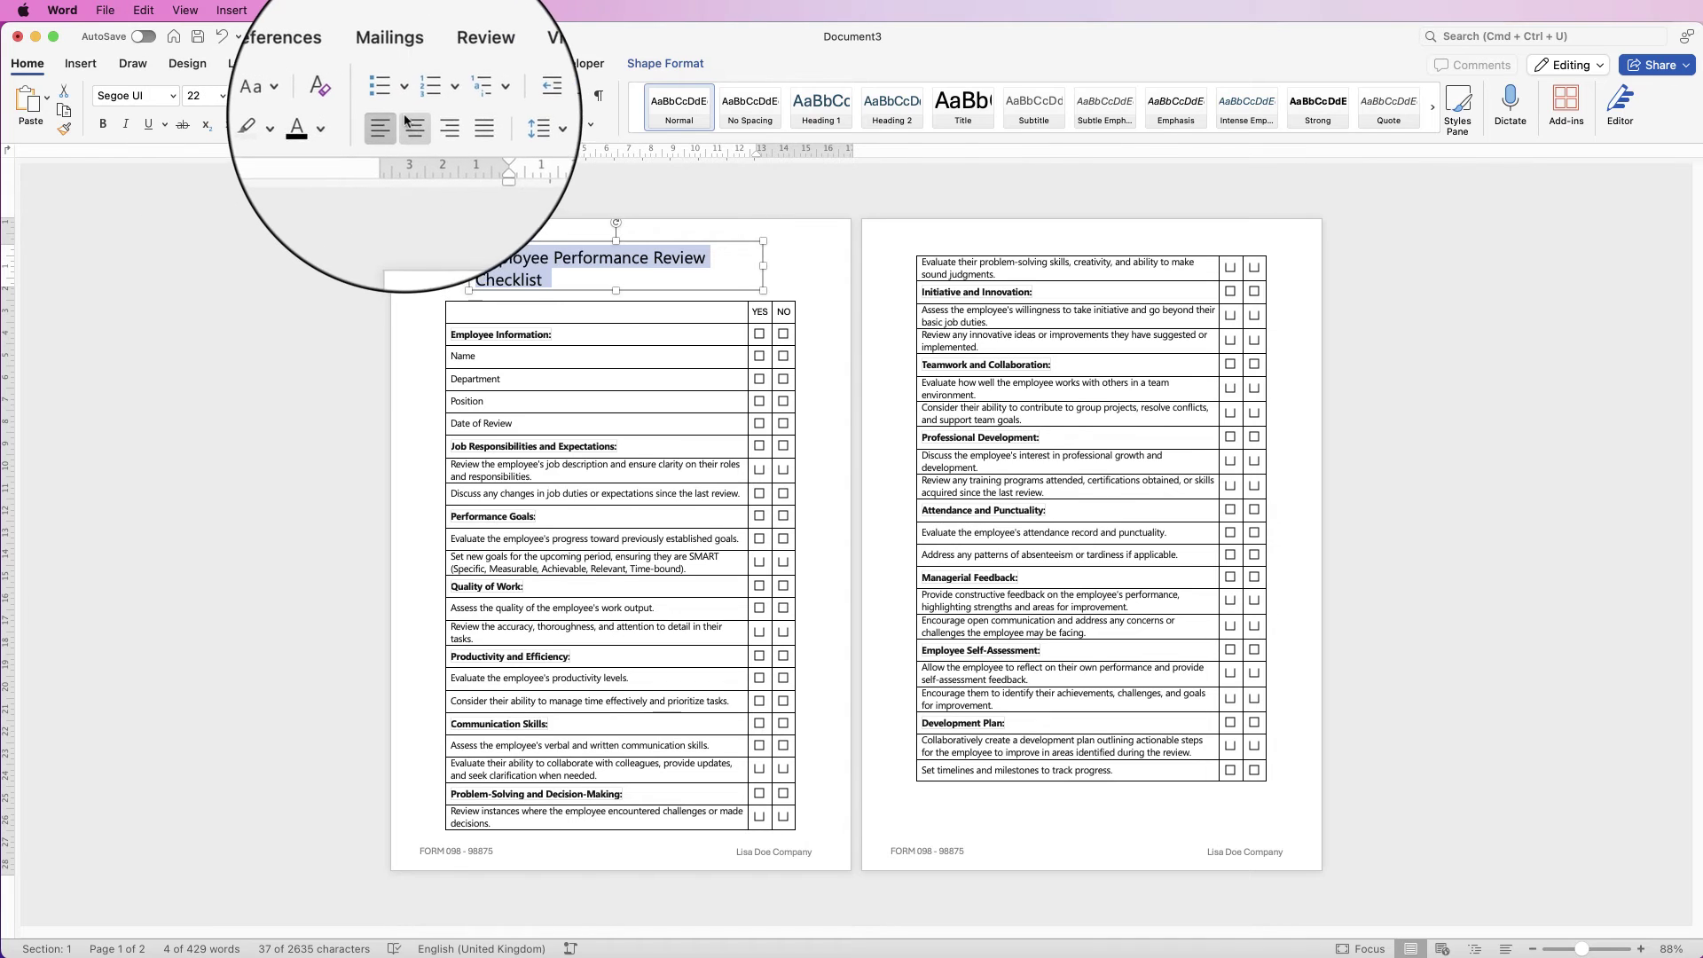
{"action": "left_click", "coordinate": [413, 127]}
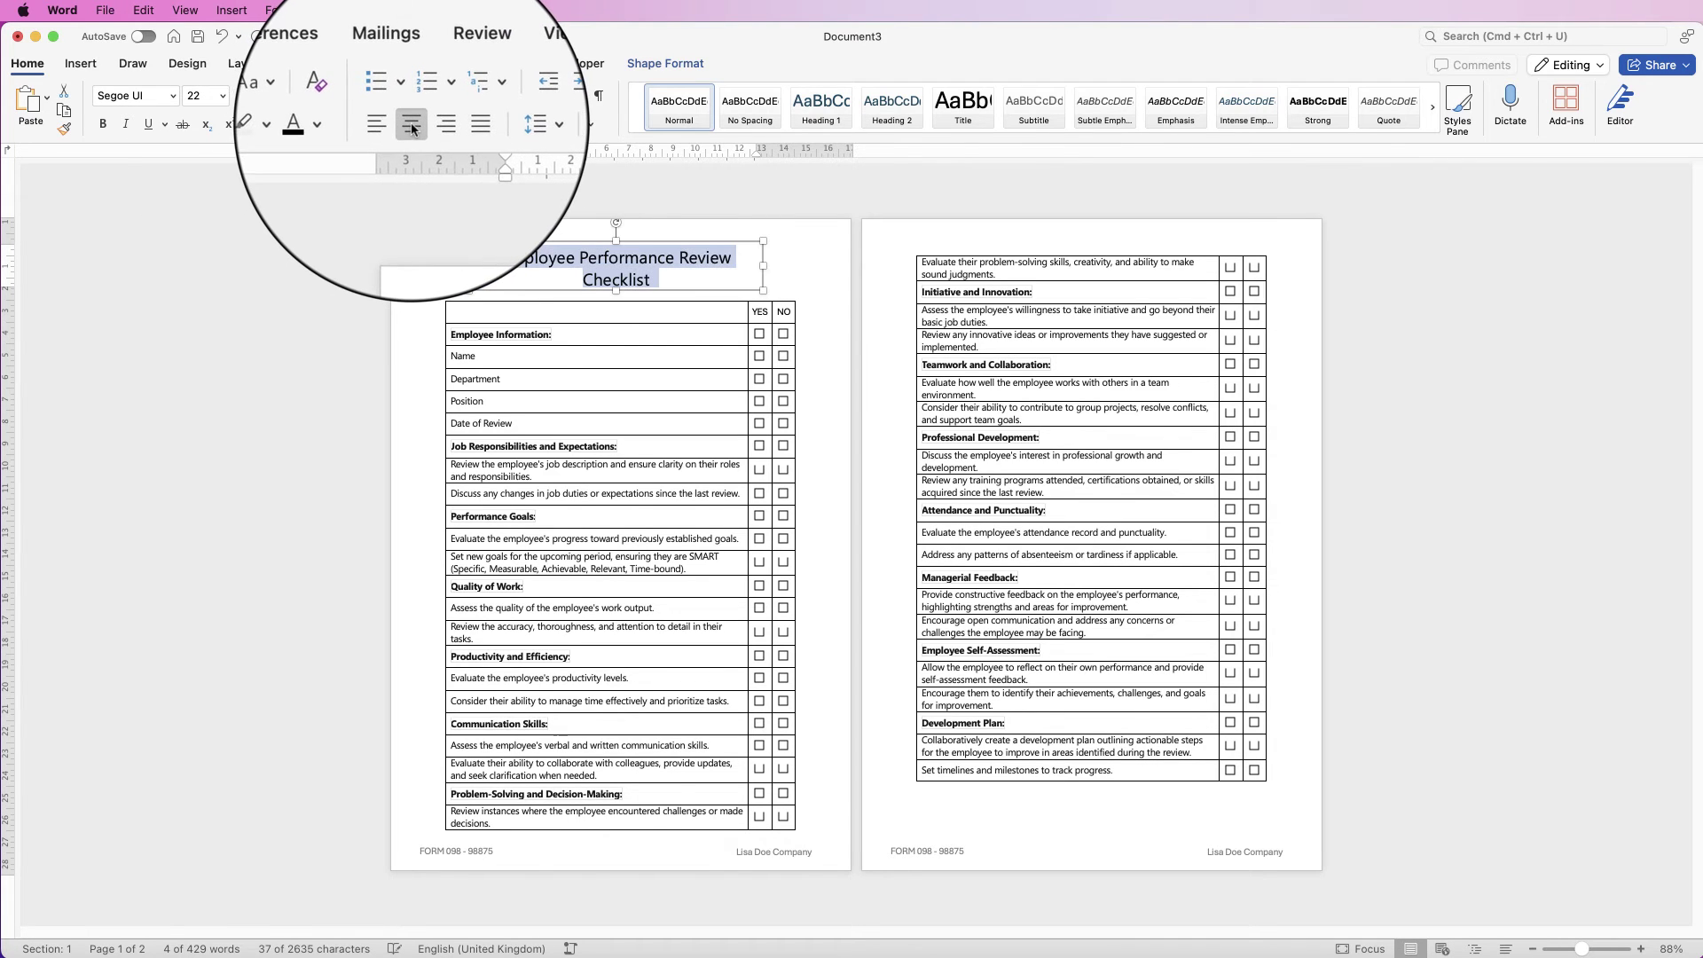
{"action": "left_click", "coordinate": [148, 130]}
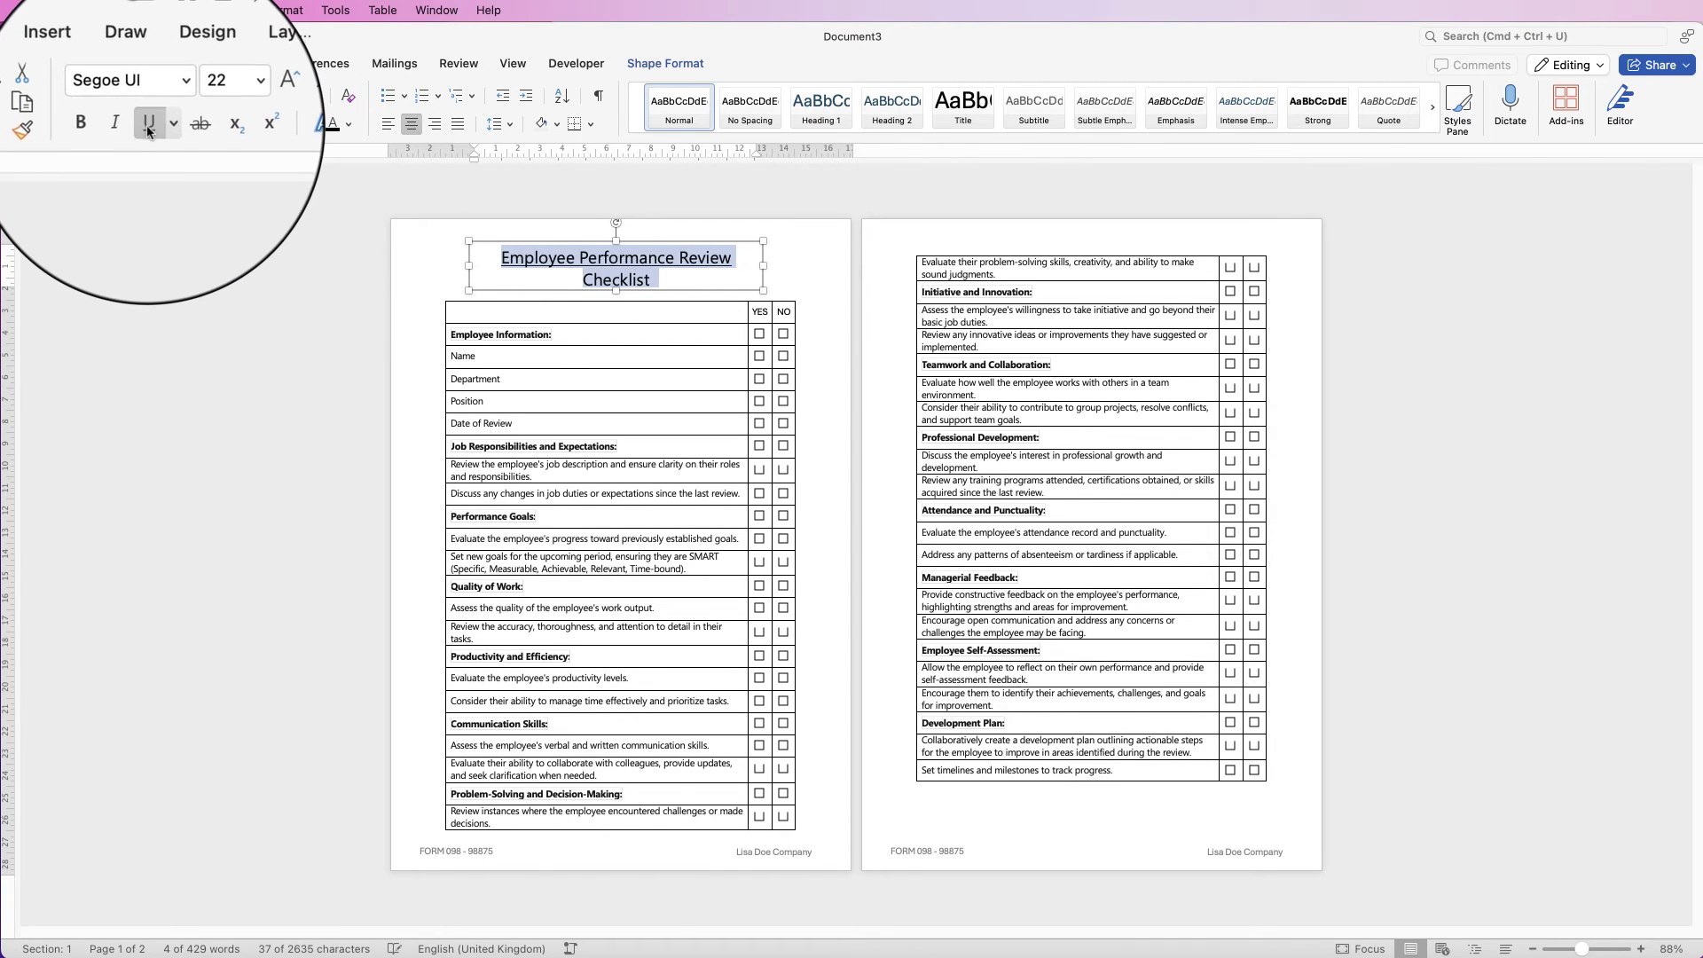
{"action": "left_click", "coordinate": [450, 269]}
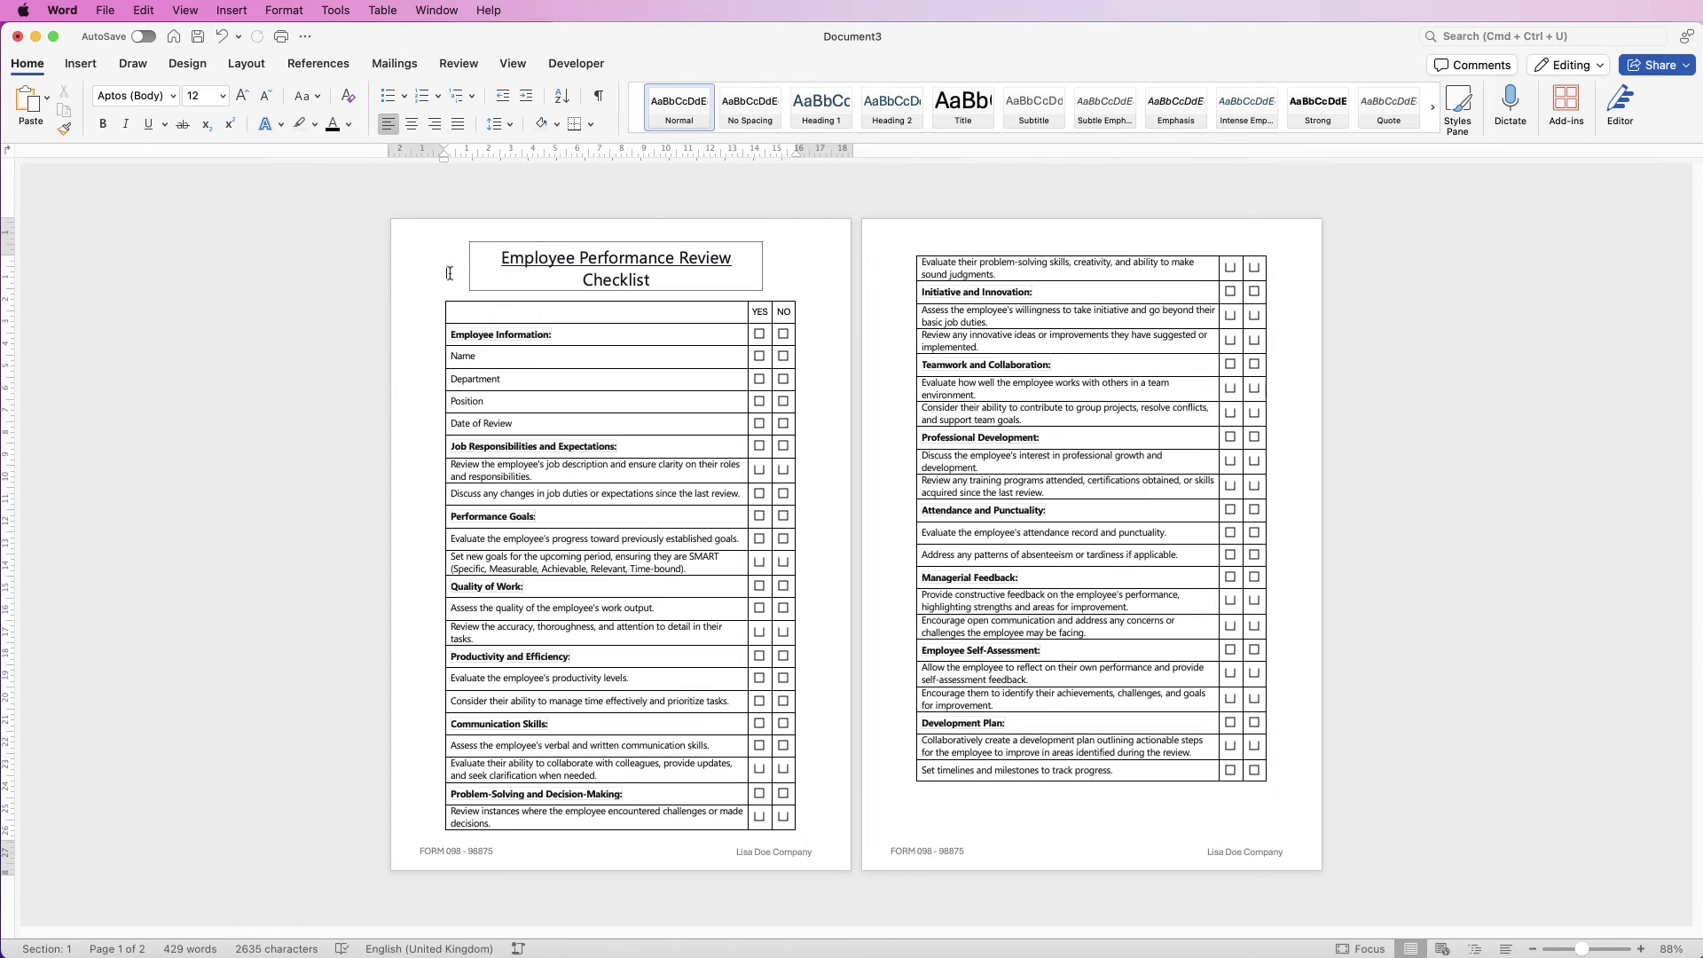
- Remove the outline of the title text box
{"action": "left_click", "coordinate": [493, 275]}
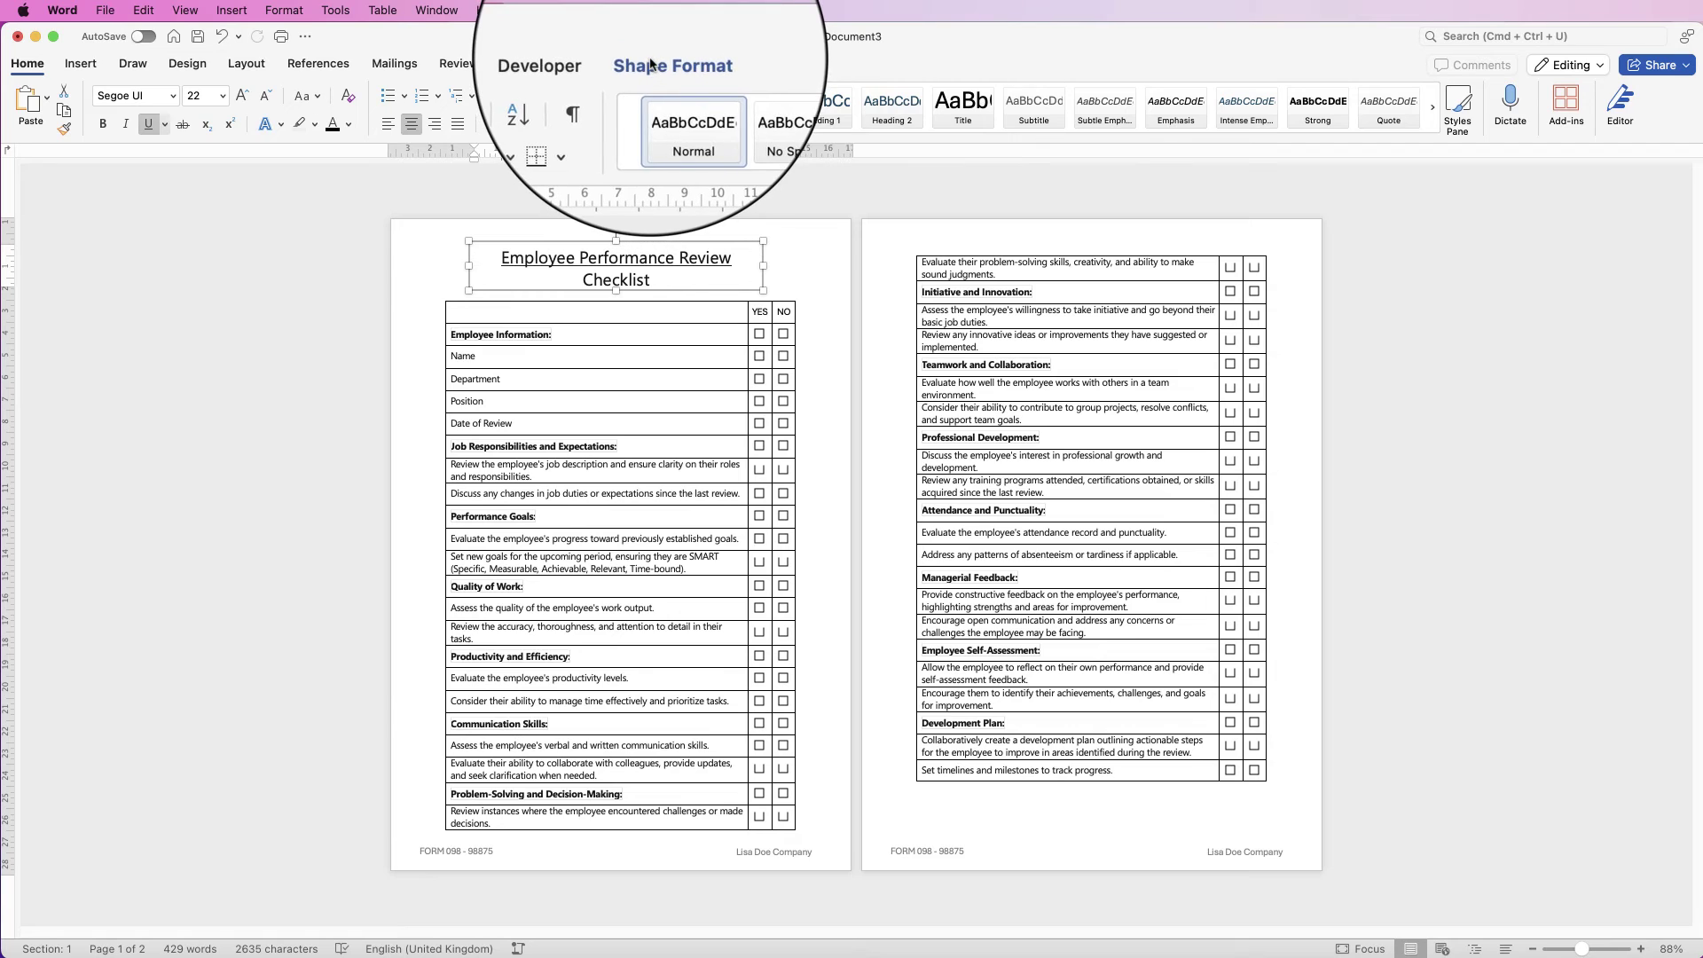
{"action": "left_click", "coordinate": [650, 63]}
{"action": "left_click", "coordinate": [513, 98]}
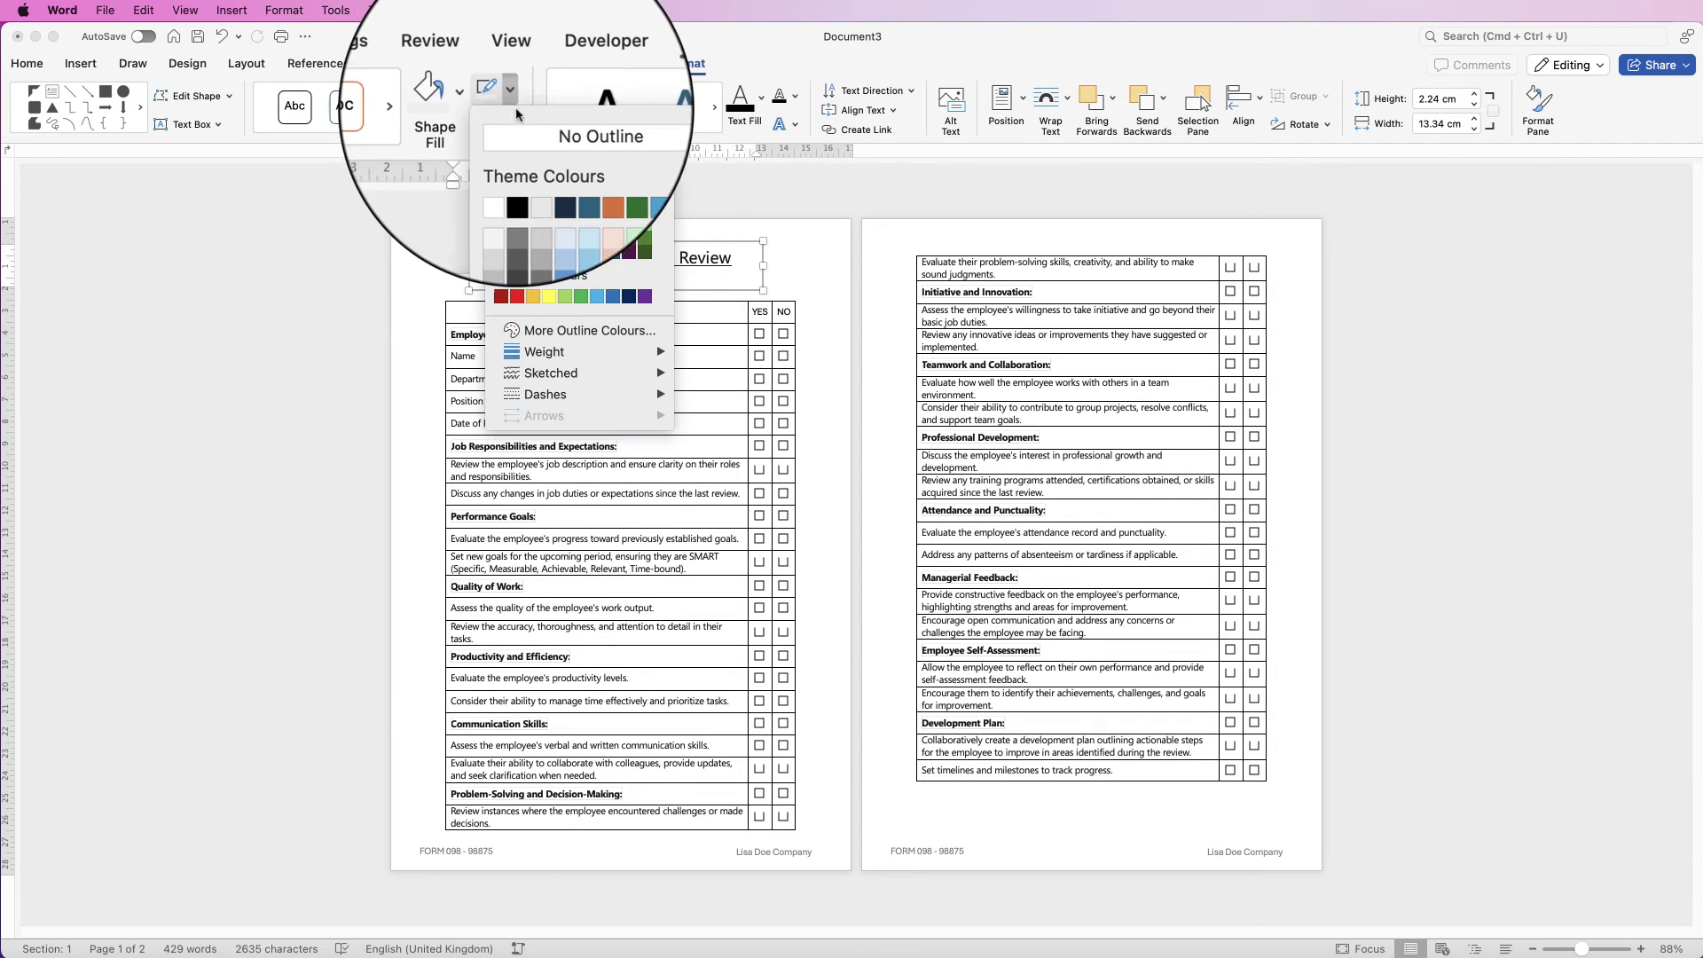
{"action": "left_click", "coordinate": [576, 126]}
{"action": "key", "text": "Escape"}
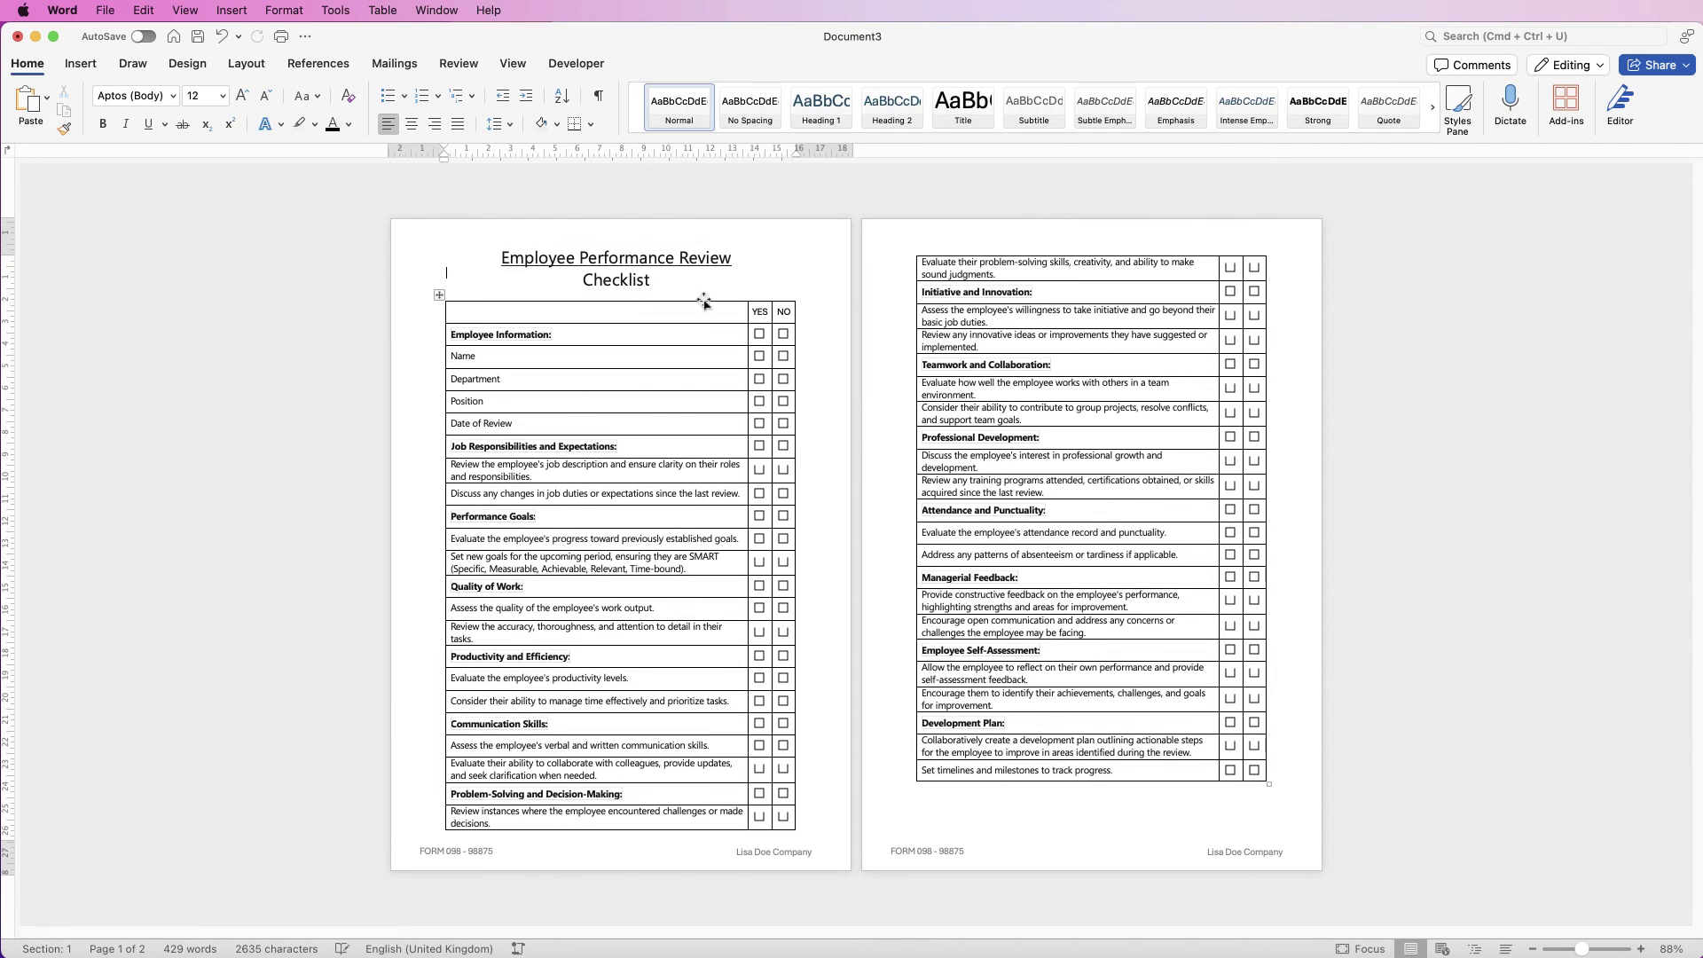
- Align the title text box to the horizontal centre between the page margins
{"action": "left_click", "coordinate": [698, 266]}
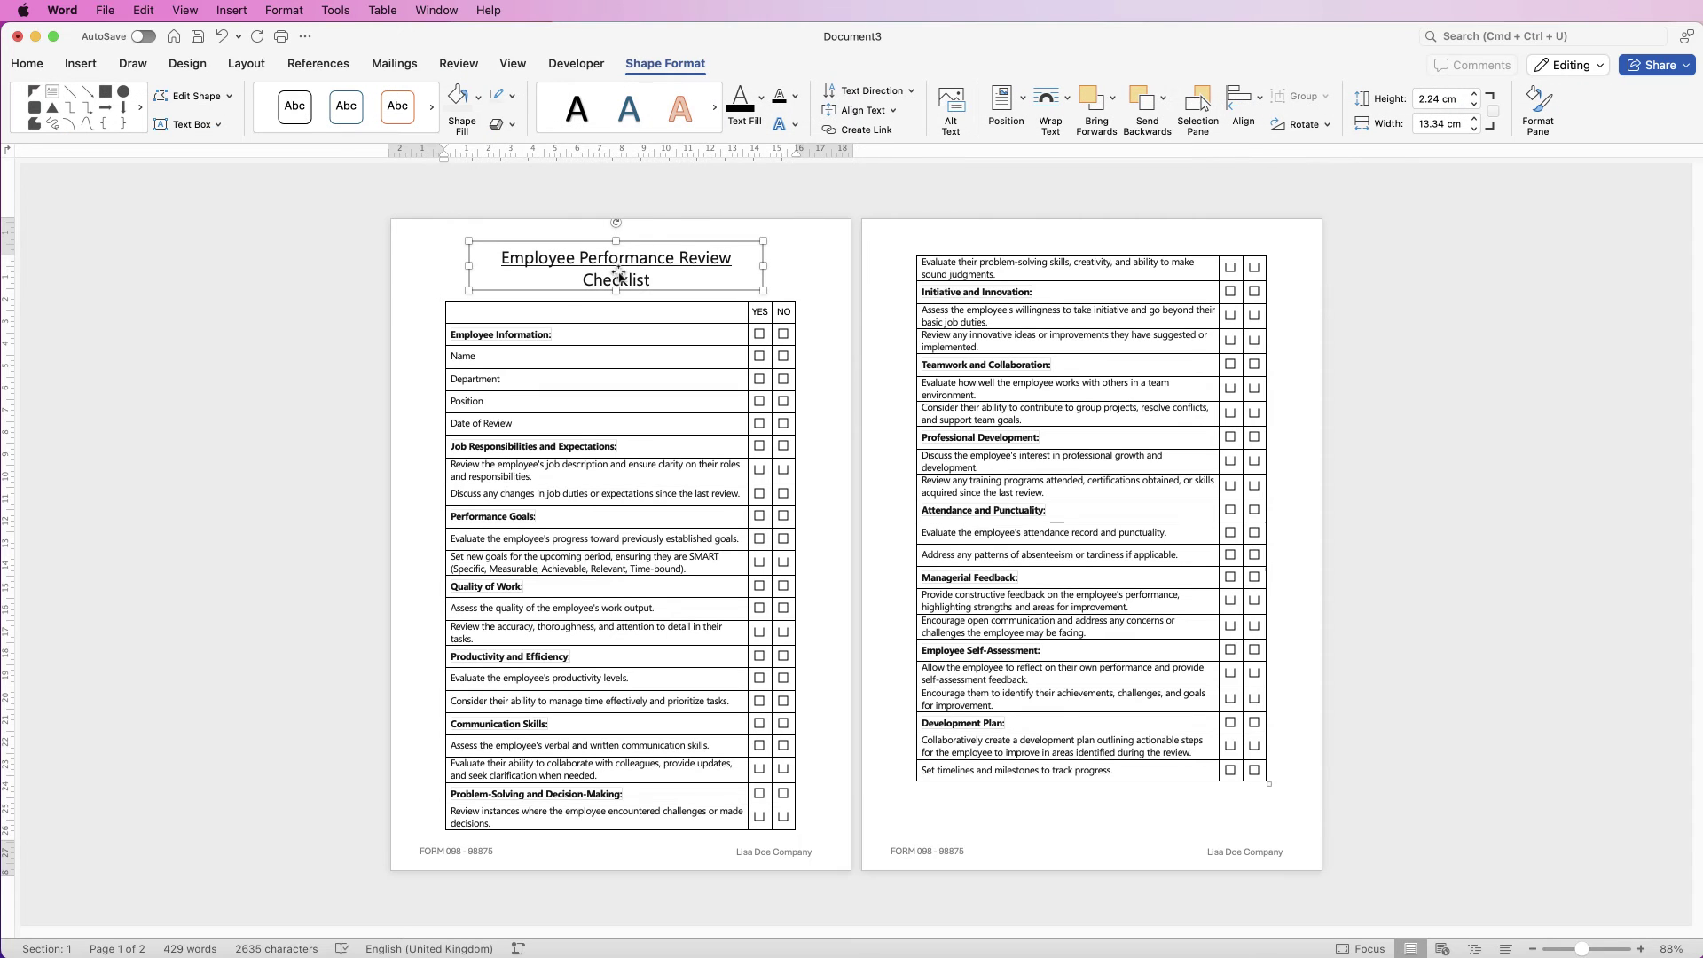
{"action": "left_click", "coordinate": [1260, 99]}
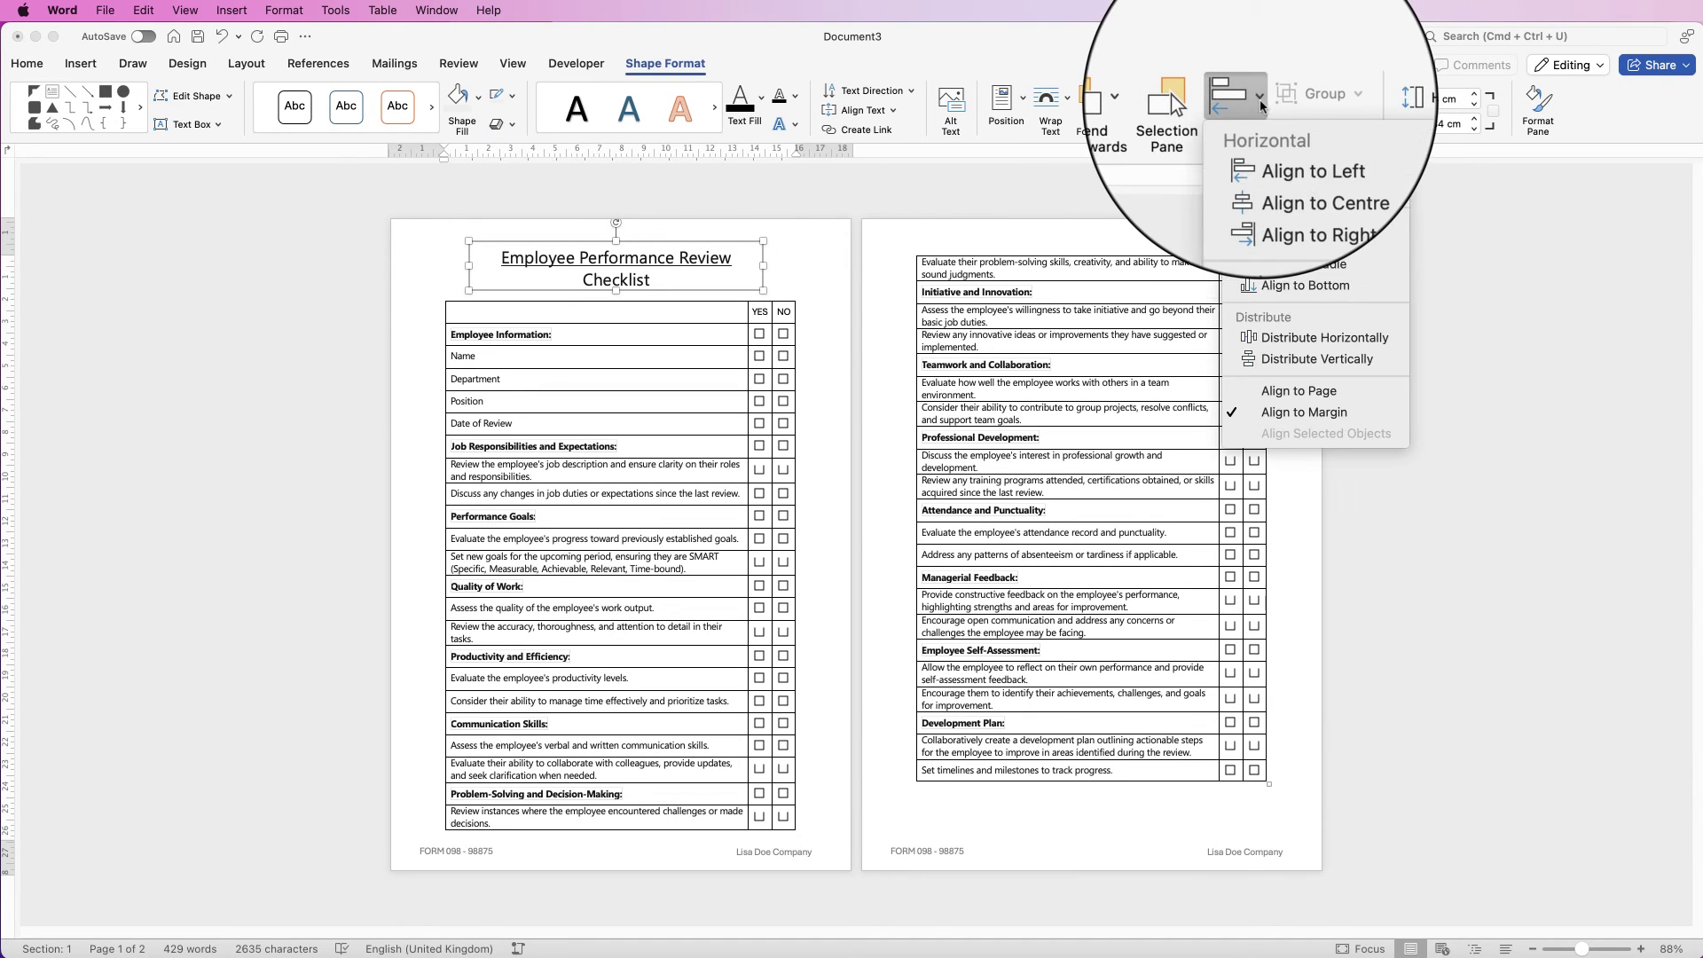
{"action": "left_click", "coordinate": [1273, 178]}
{"action": "left_click", "coordinate": [794, 332]}
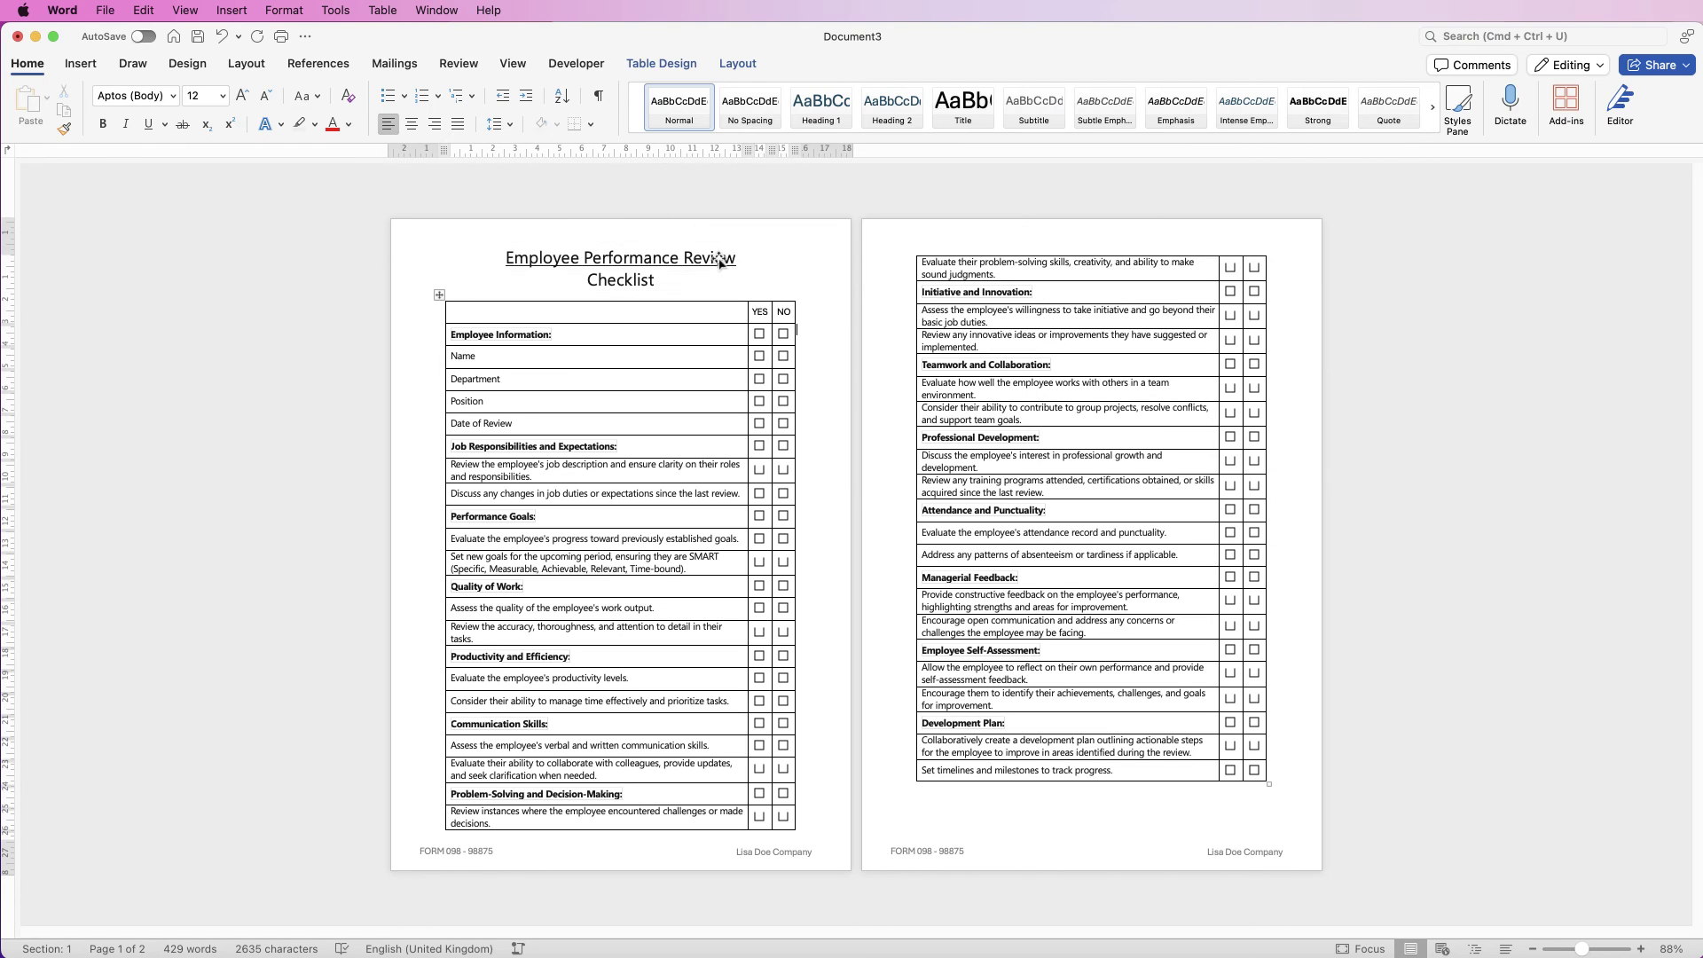
{"action": "left_click", "coordinate": [630, 266]}
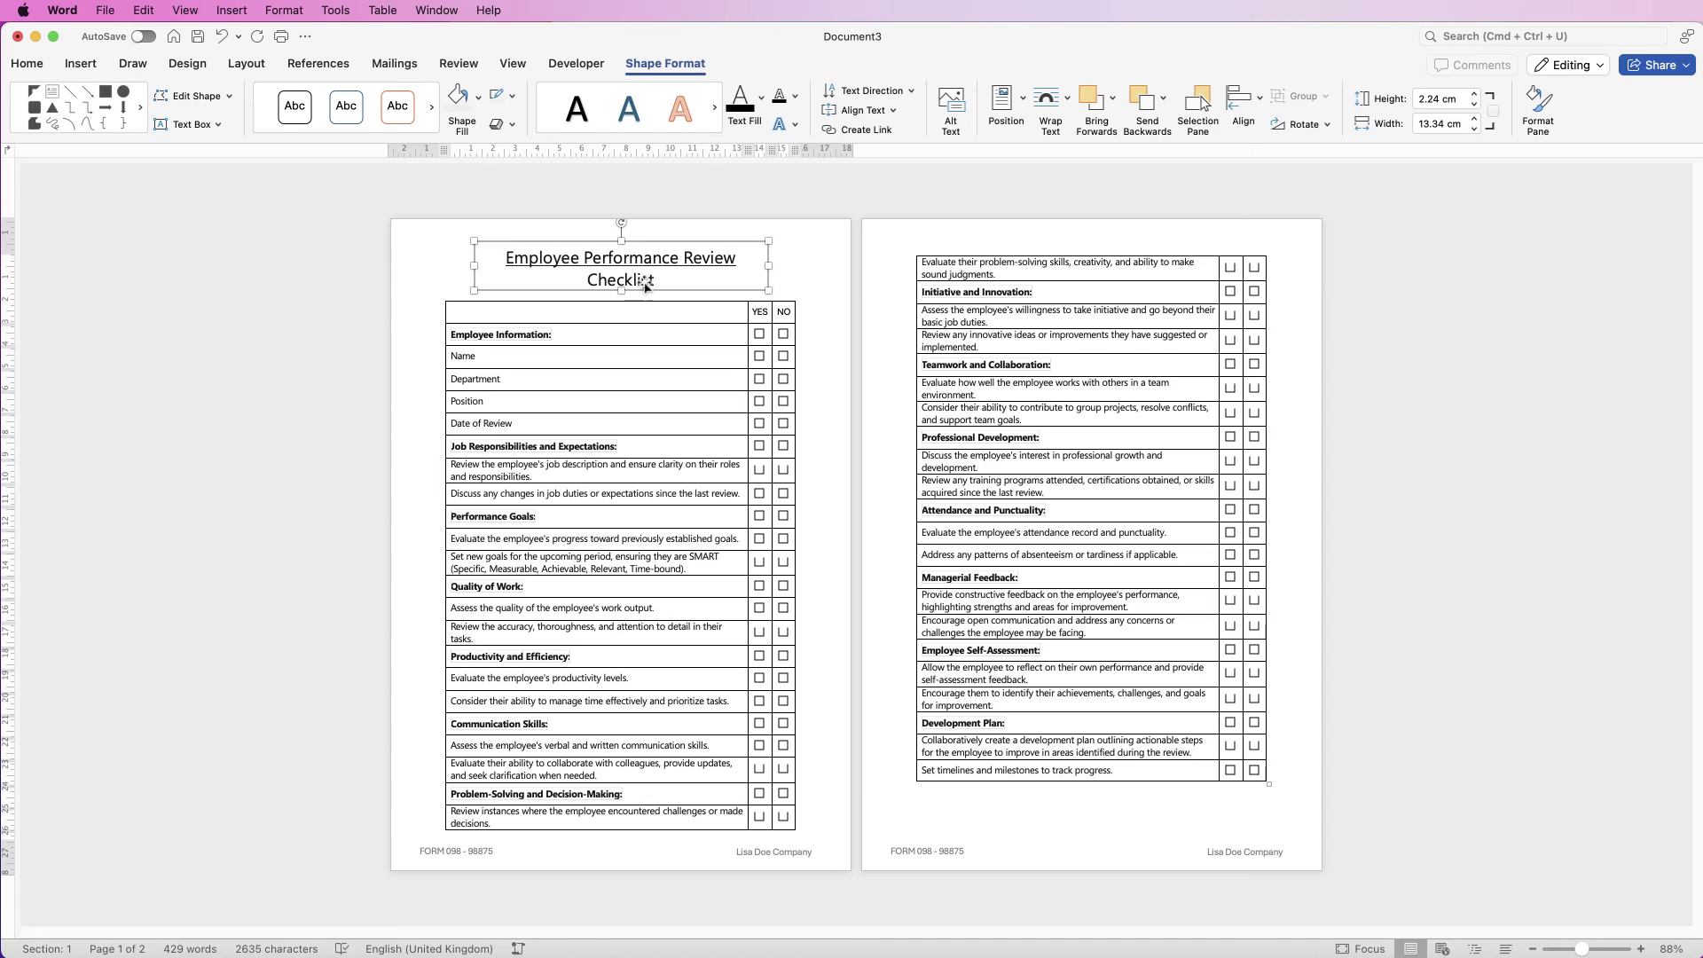
{"action": "left_click", "coordinate": [787, 266]}
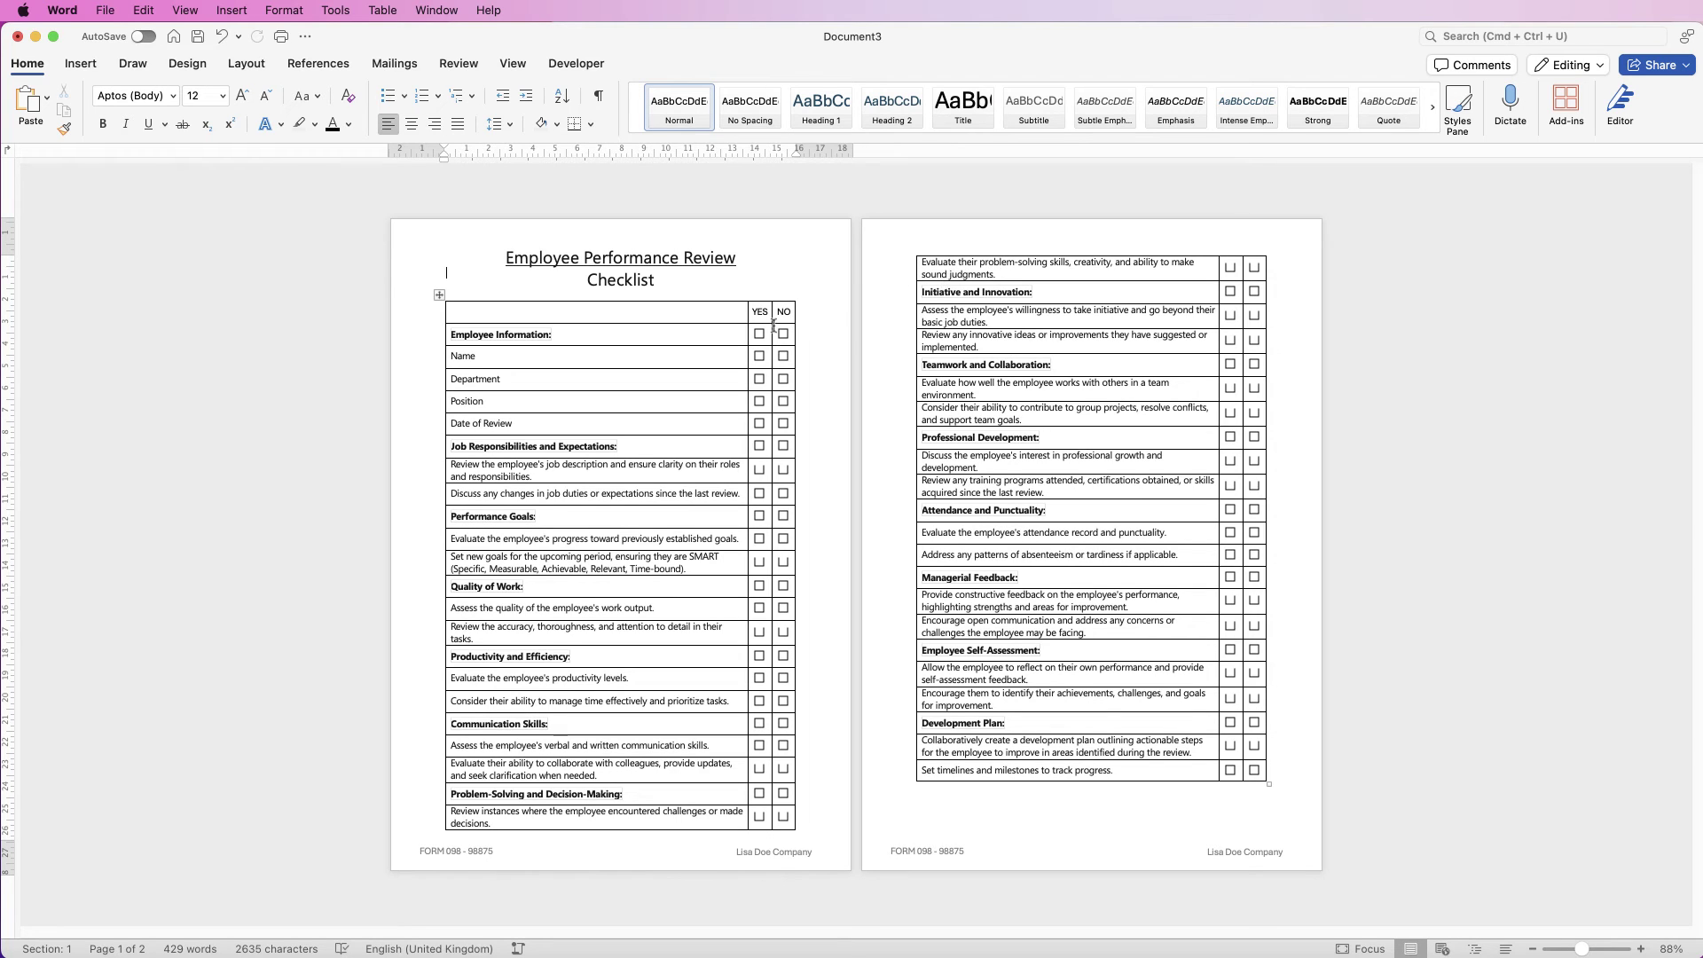
- Split the table at the second page's first row and add blank lines above it until it starts level with the first page's table
{"action": "left_click", "coordinate": [938, 263]}
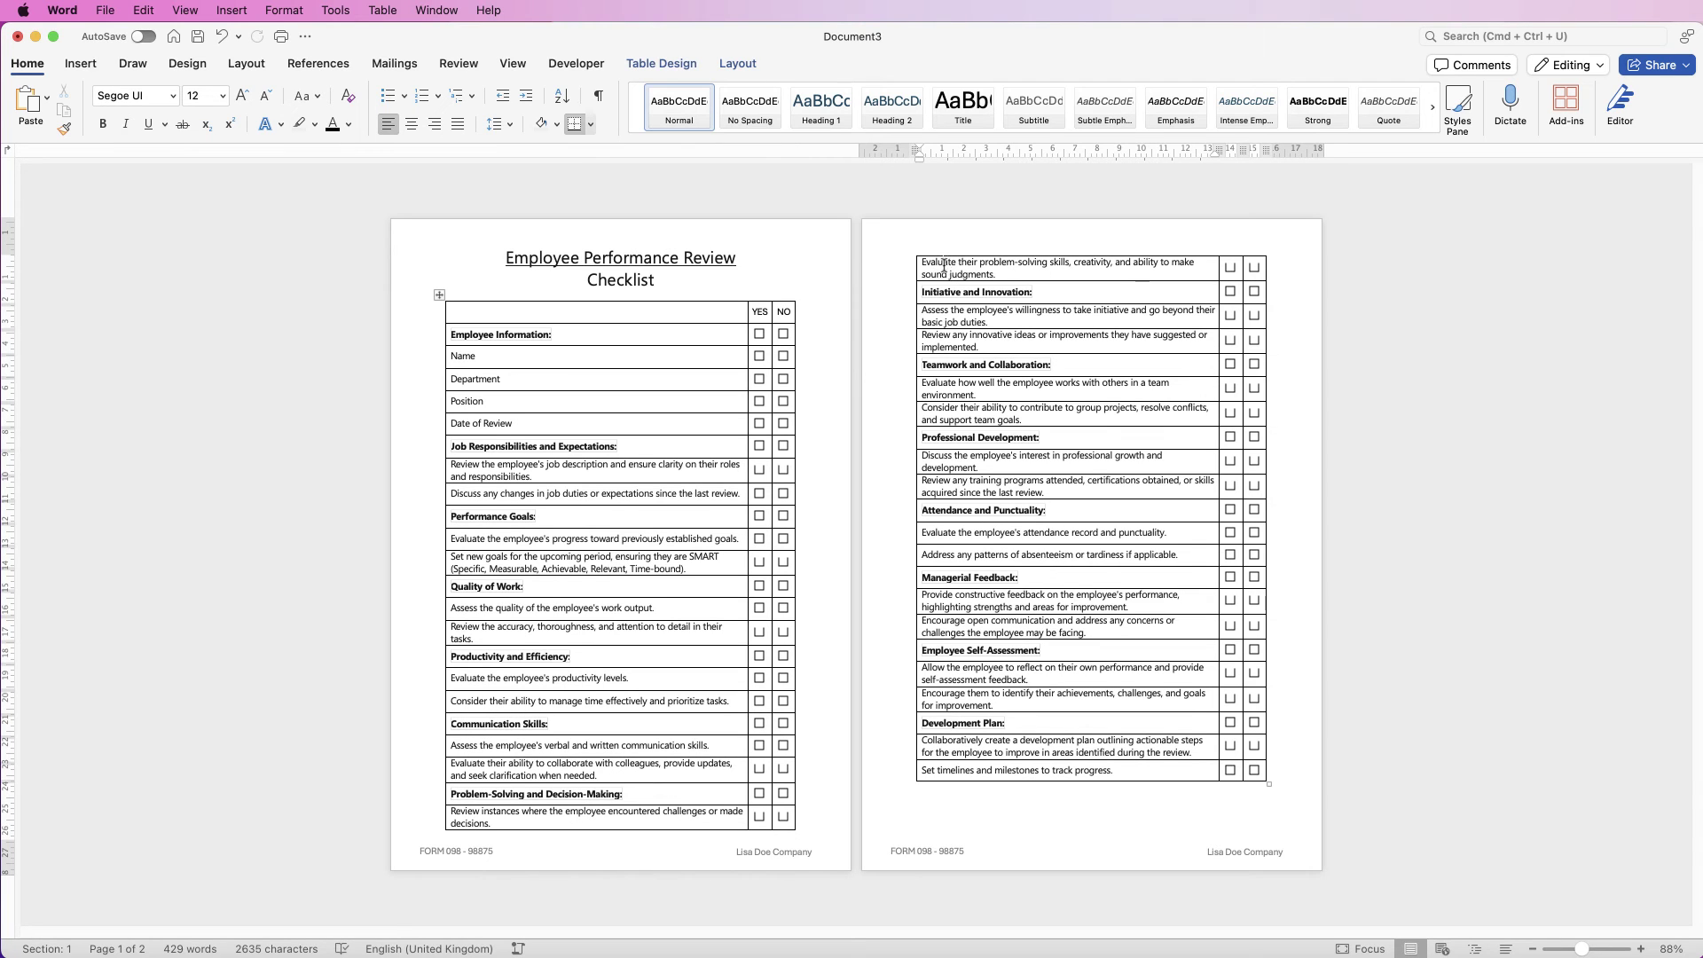
{"action": "left_click", "coordinate": [737, 63]}
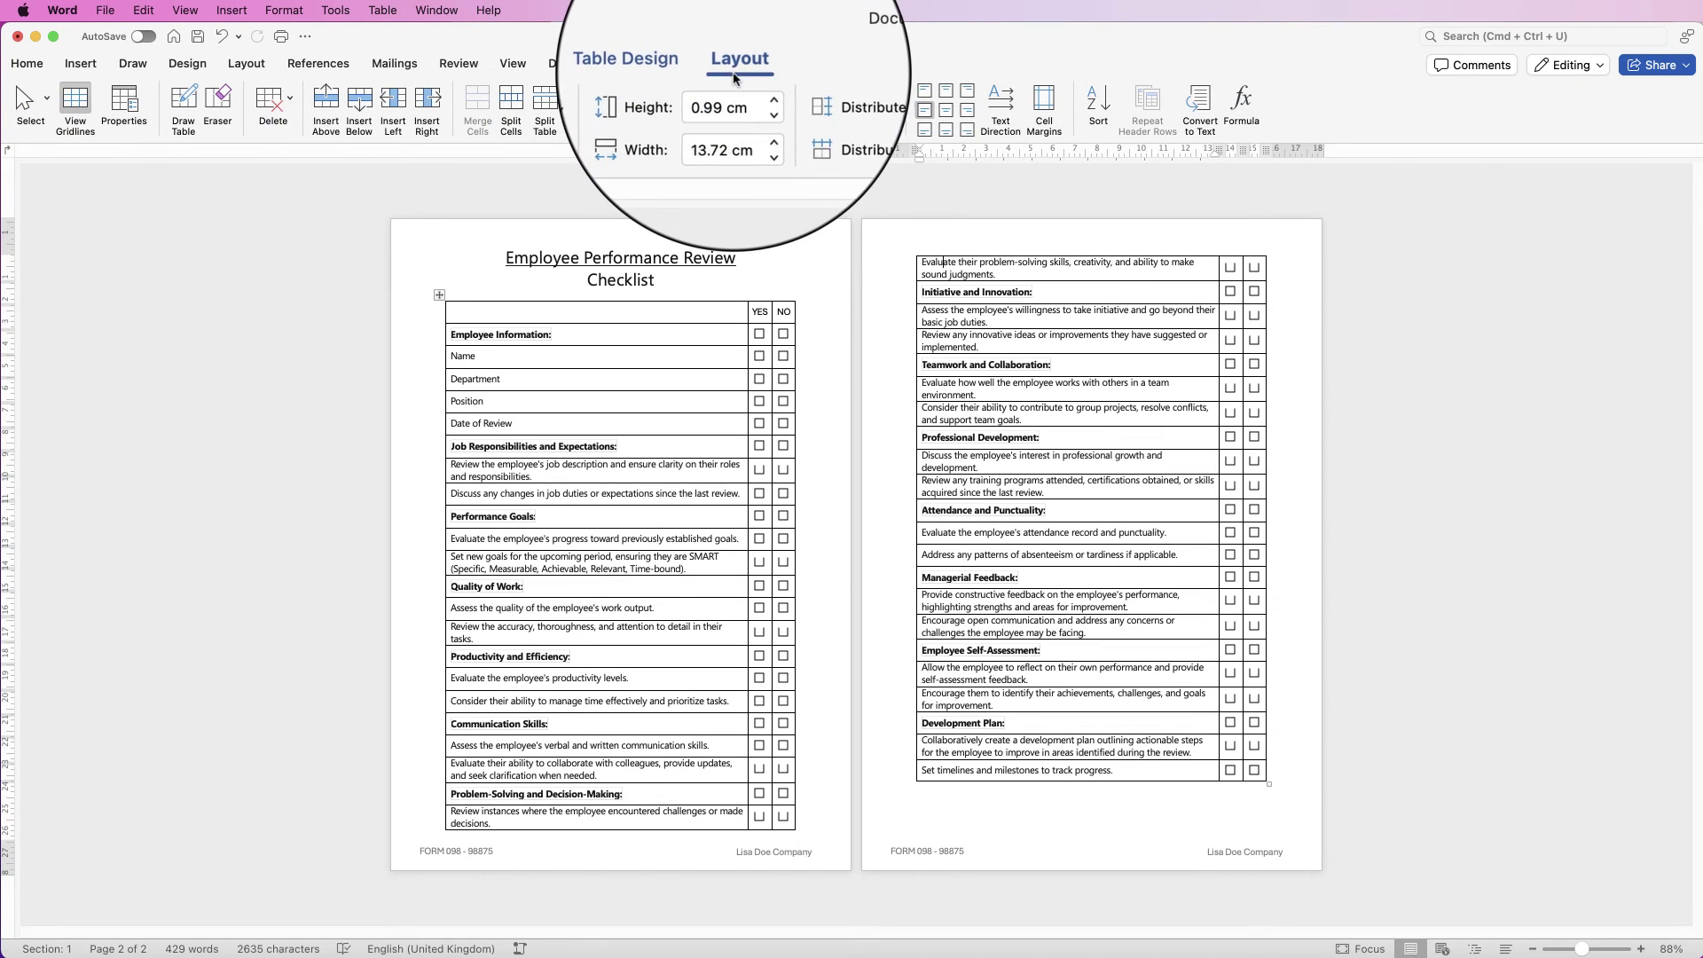
{"action": "left_click", "coordinate": [547, 102]}
{"action": "mouse_move", "coordinate": [918, 263]}
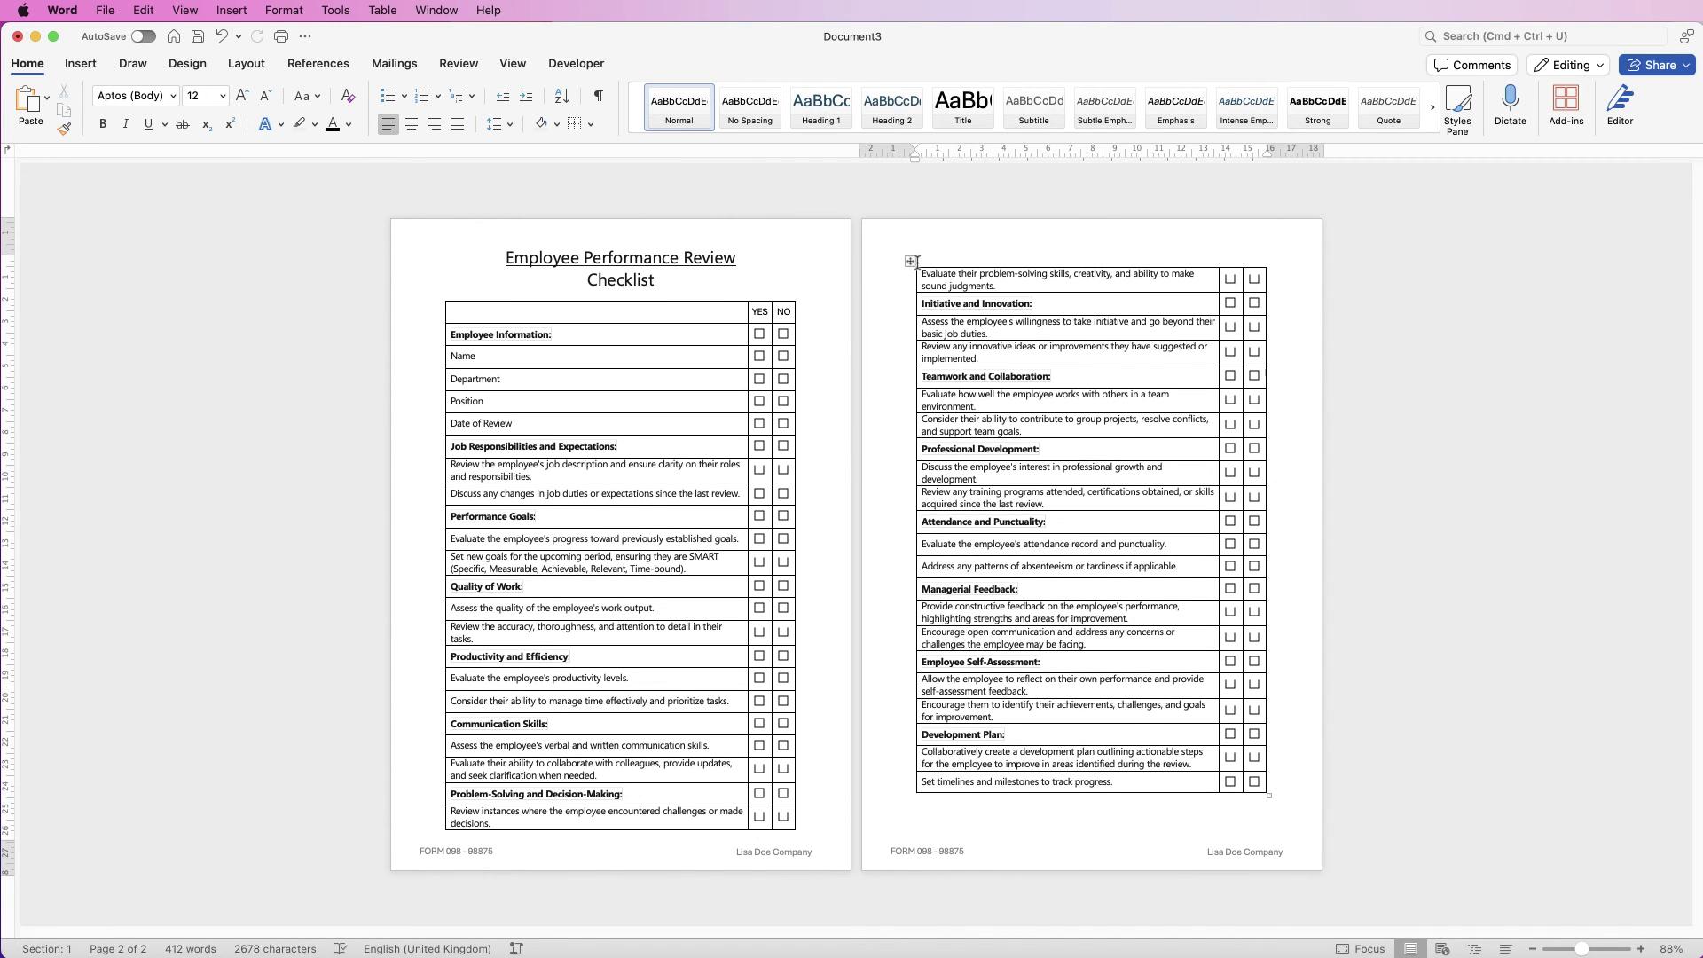
{"action": "key", "text": "Return"}
{"action": "key", "text": "Return"}
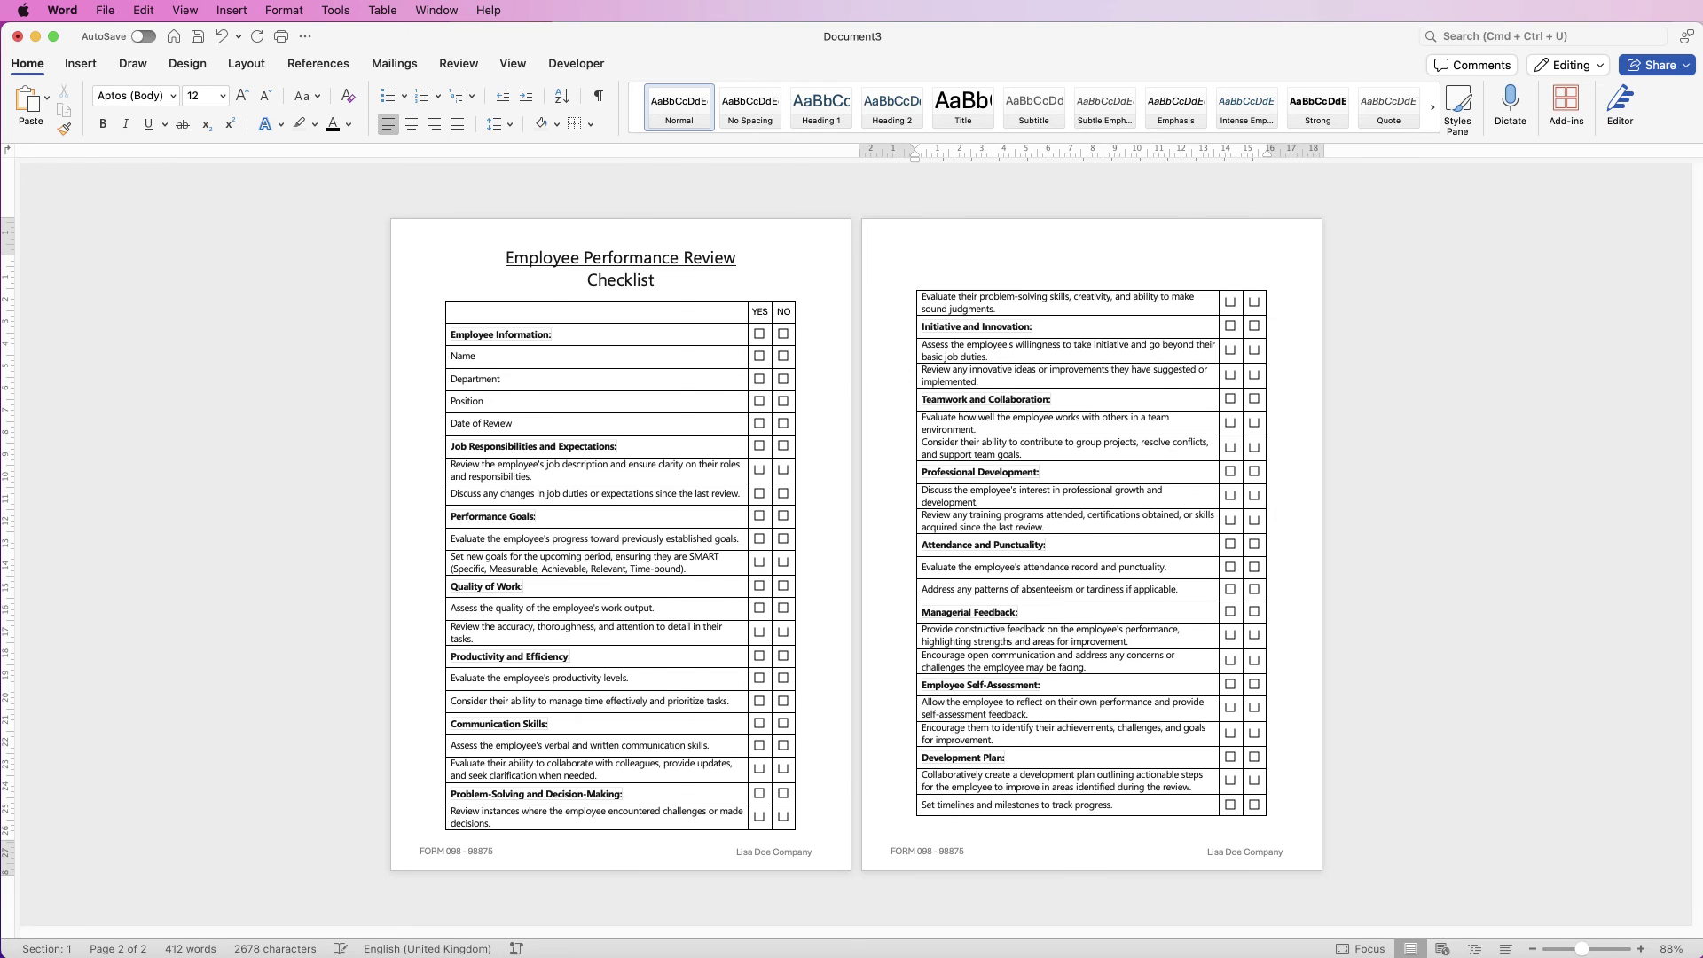
{"action": "key", "text": "Return"}
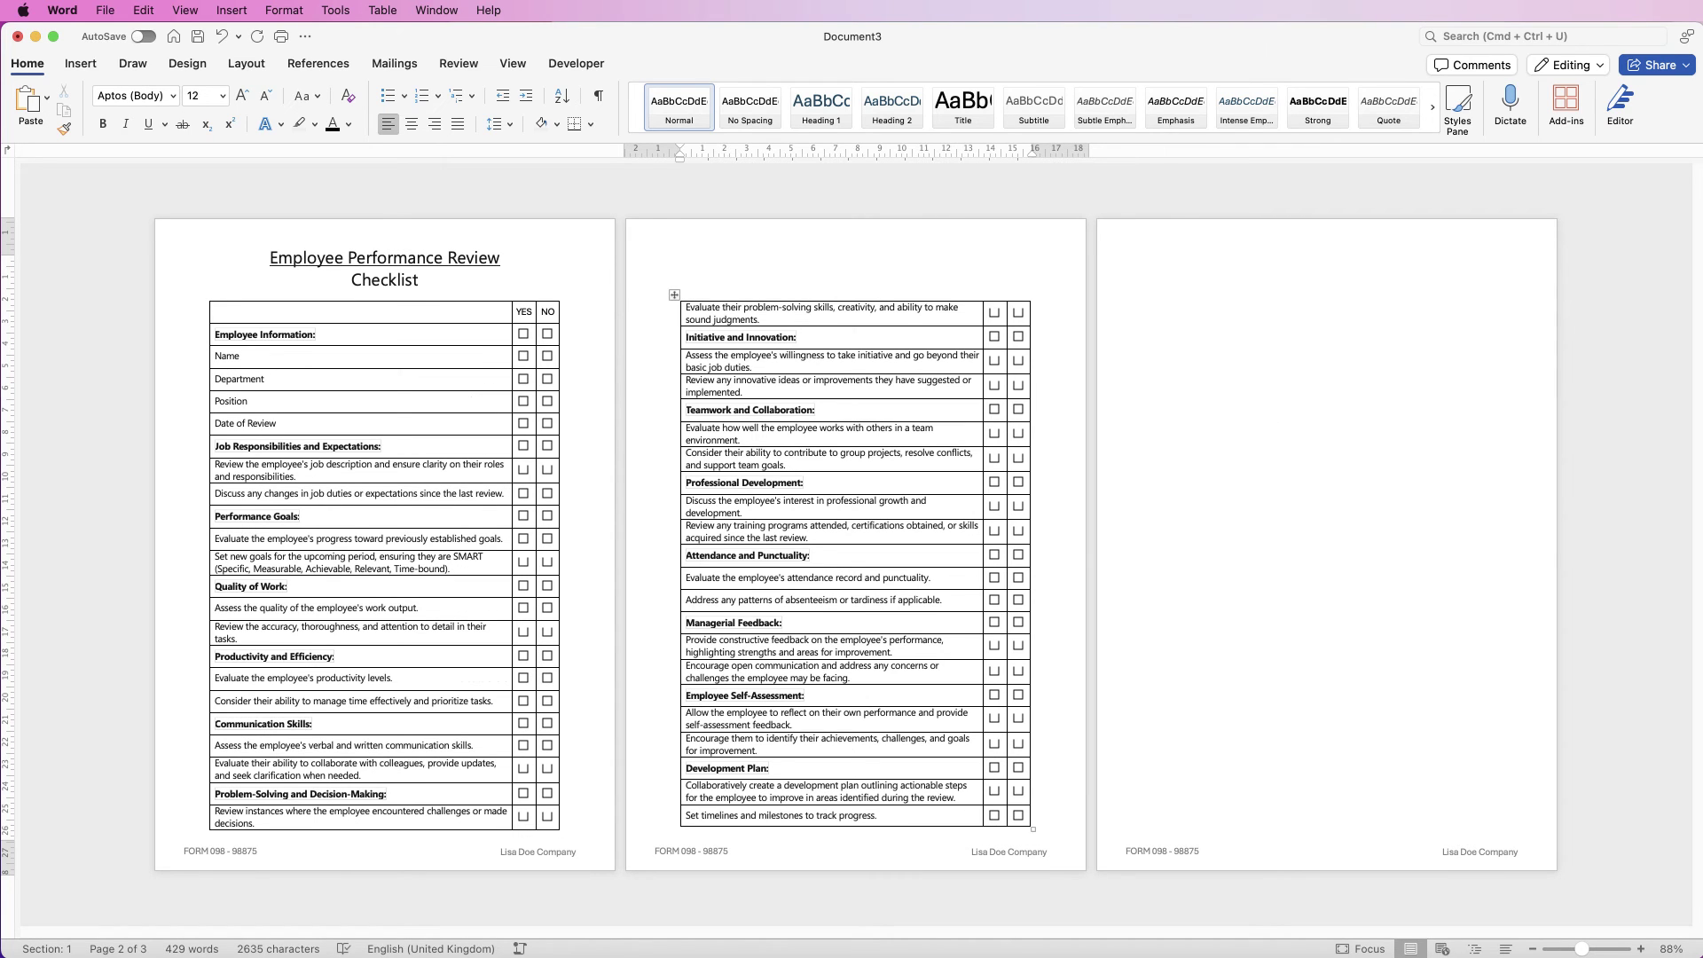
- Adjust the vertical page margins so that the document fits on two pages without the blank third page
{"action": "left_click", "coordinate": [1154, 266]}
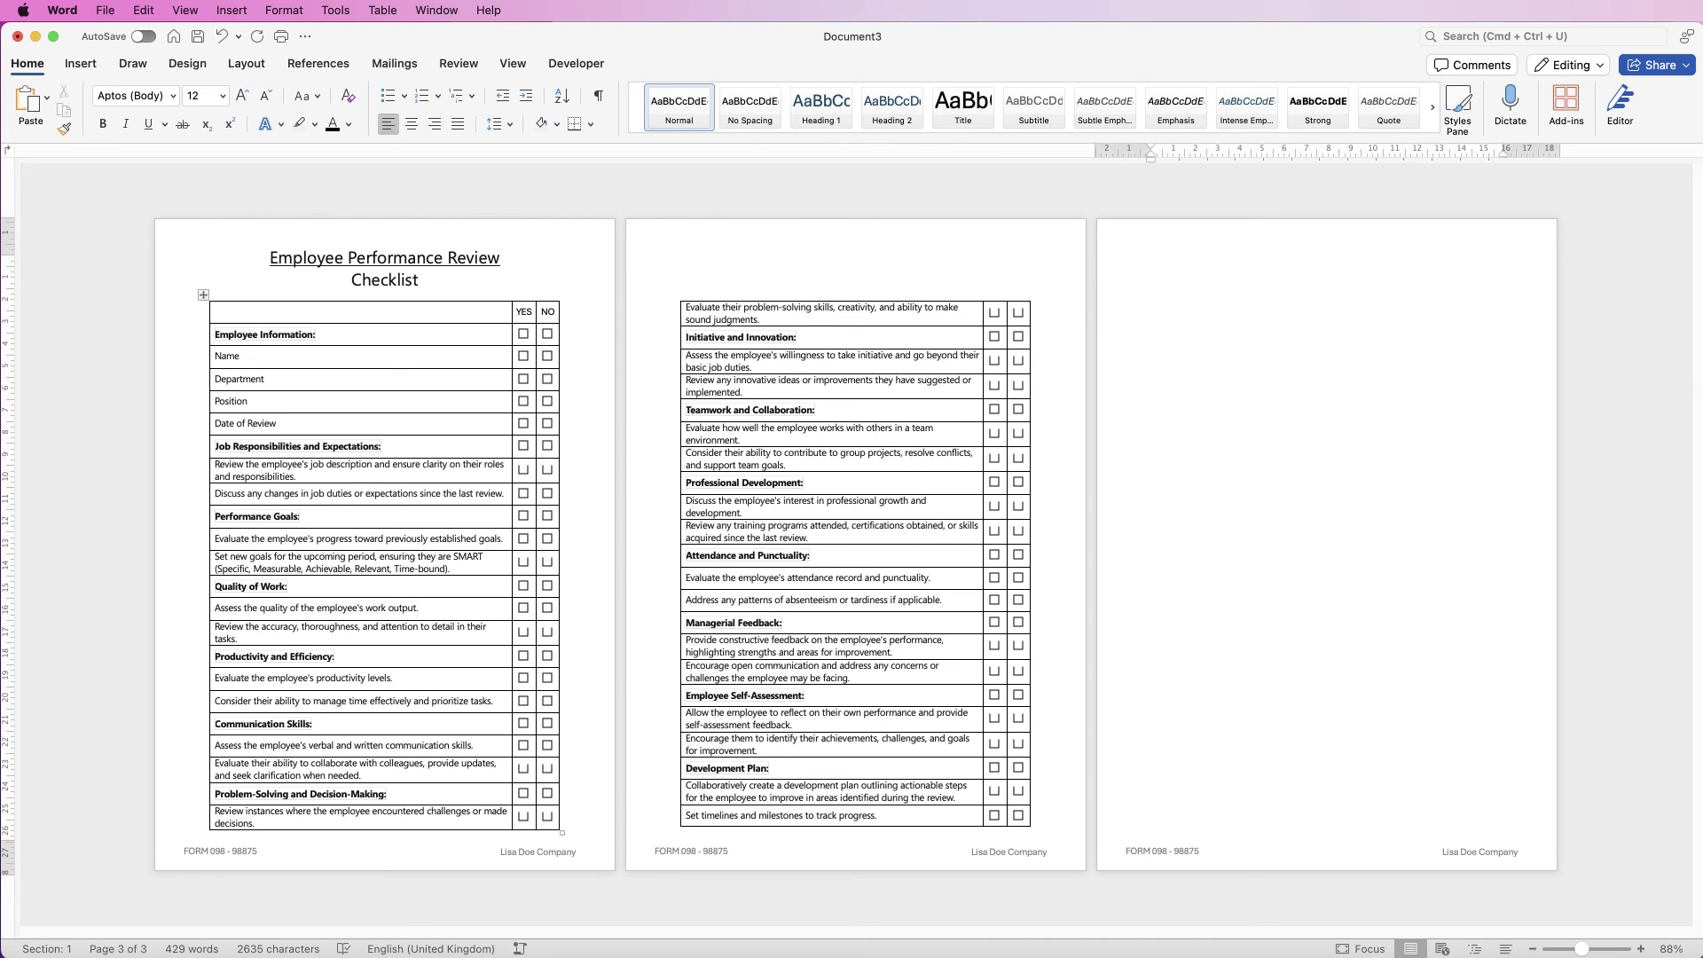
{"action": "left_click_drag", "start_coordinate": [7, 837], "coordinate": [7, 851]}
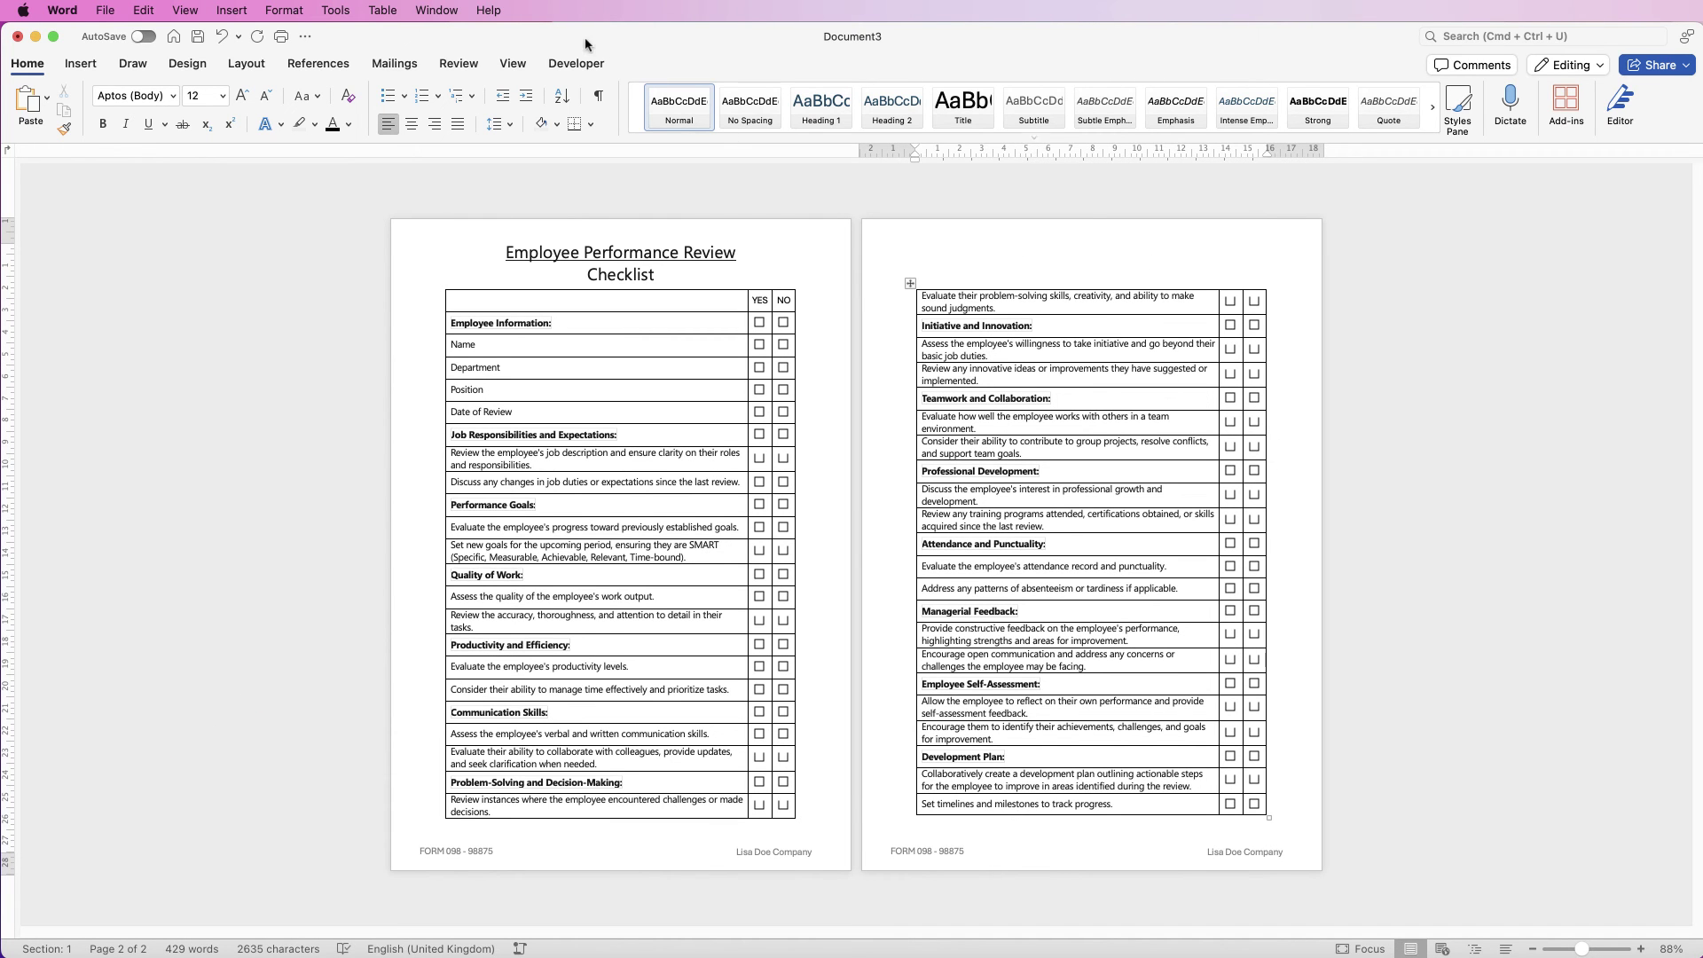
{"action": "left_click", "coordinate": [578, 64]}
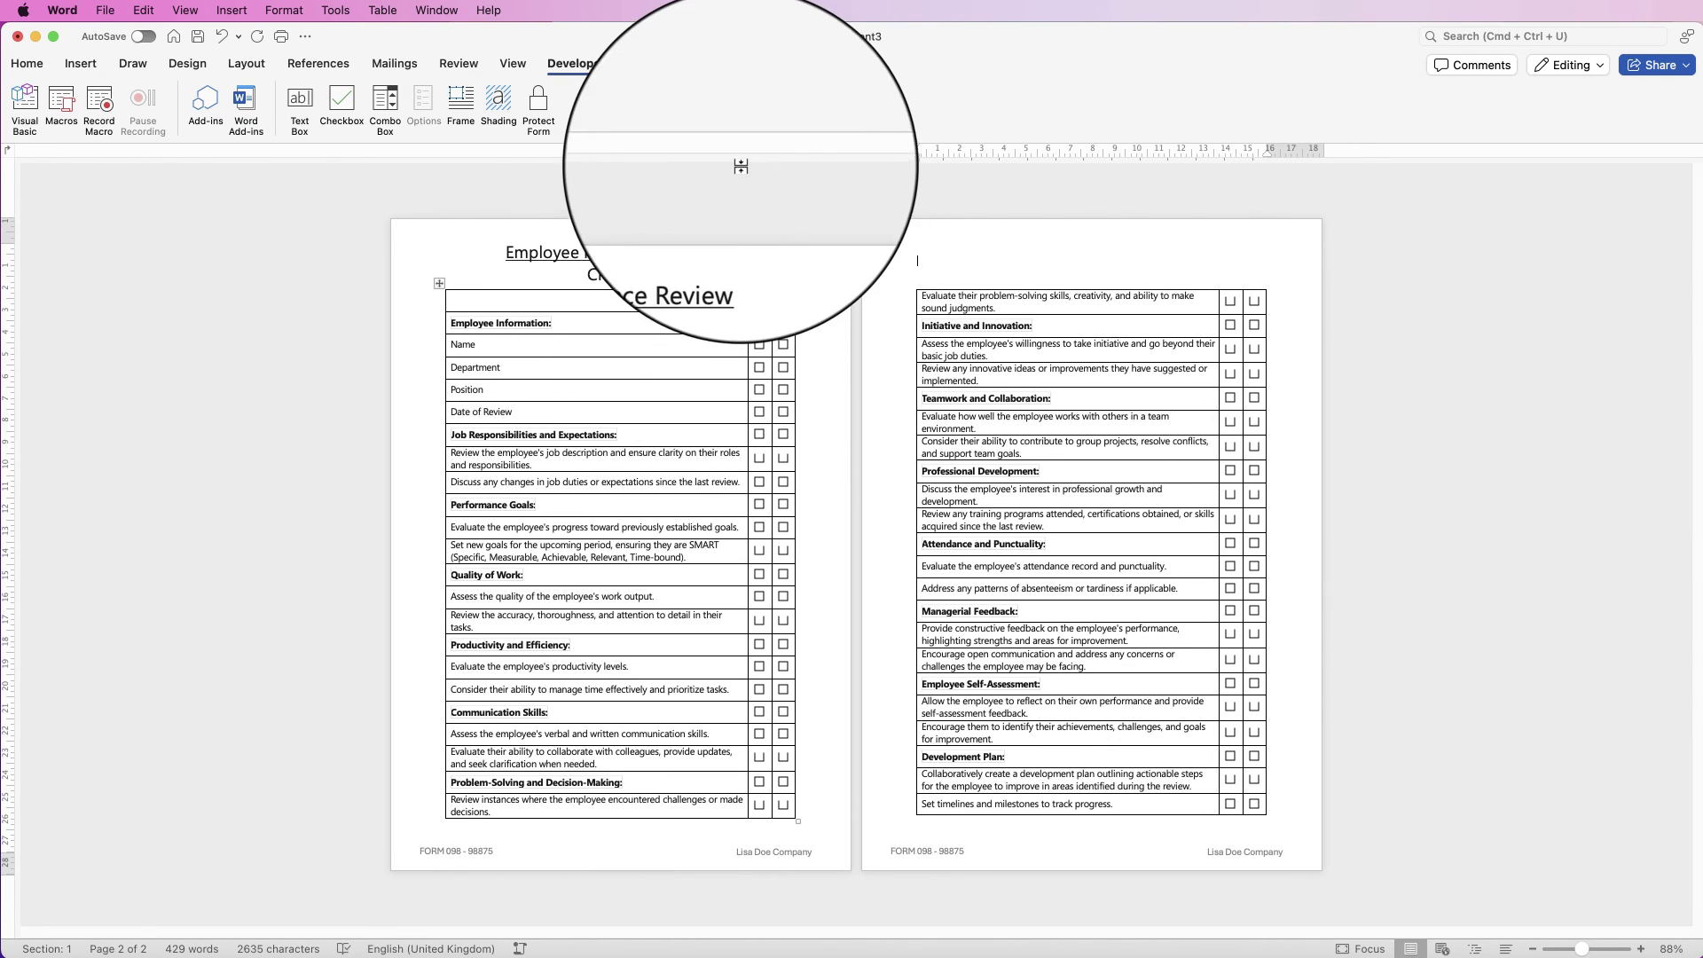
- Extend the title text box downwards so its underline fits and set its shape fill to No Fill
{"action": "left_click", "coordinate": [614, 284]}
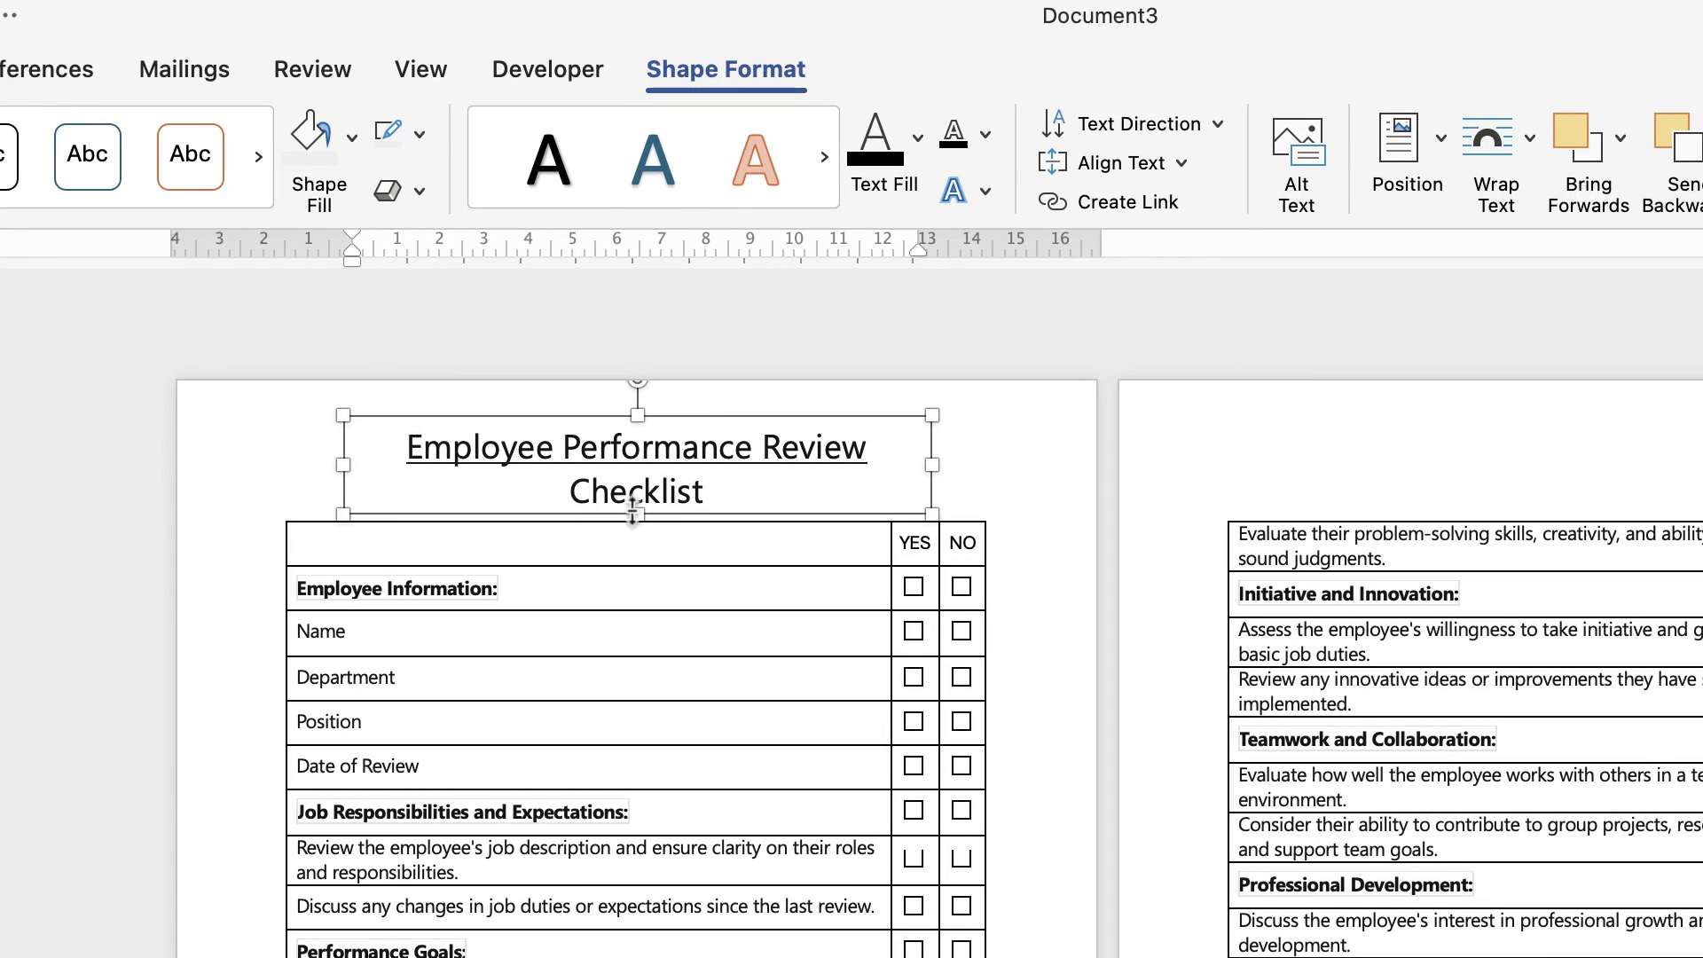
{"action": "left_click_drag", "start_coordinate": [633, 513], "coordinate": [635, 543]}
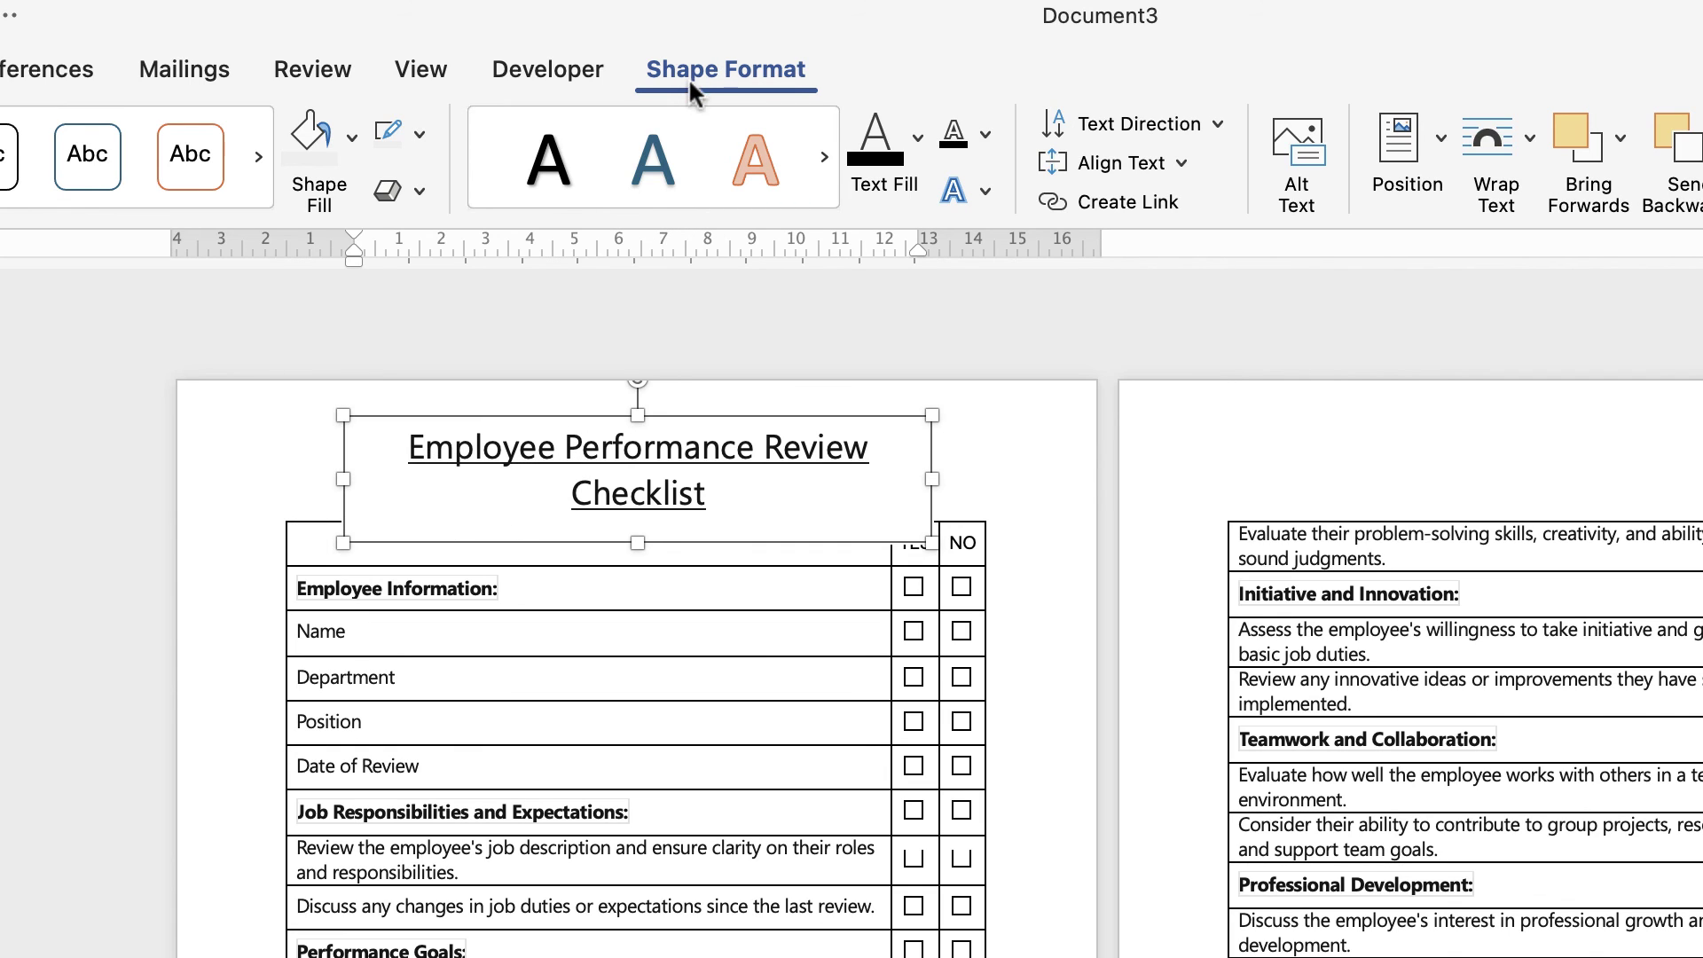
{"action": "left_click", "coordinate": [350, 138]}
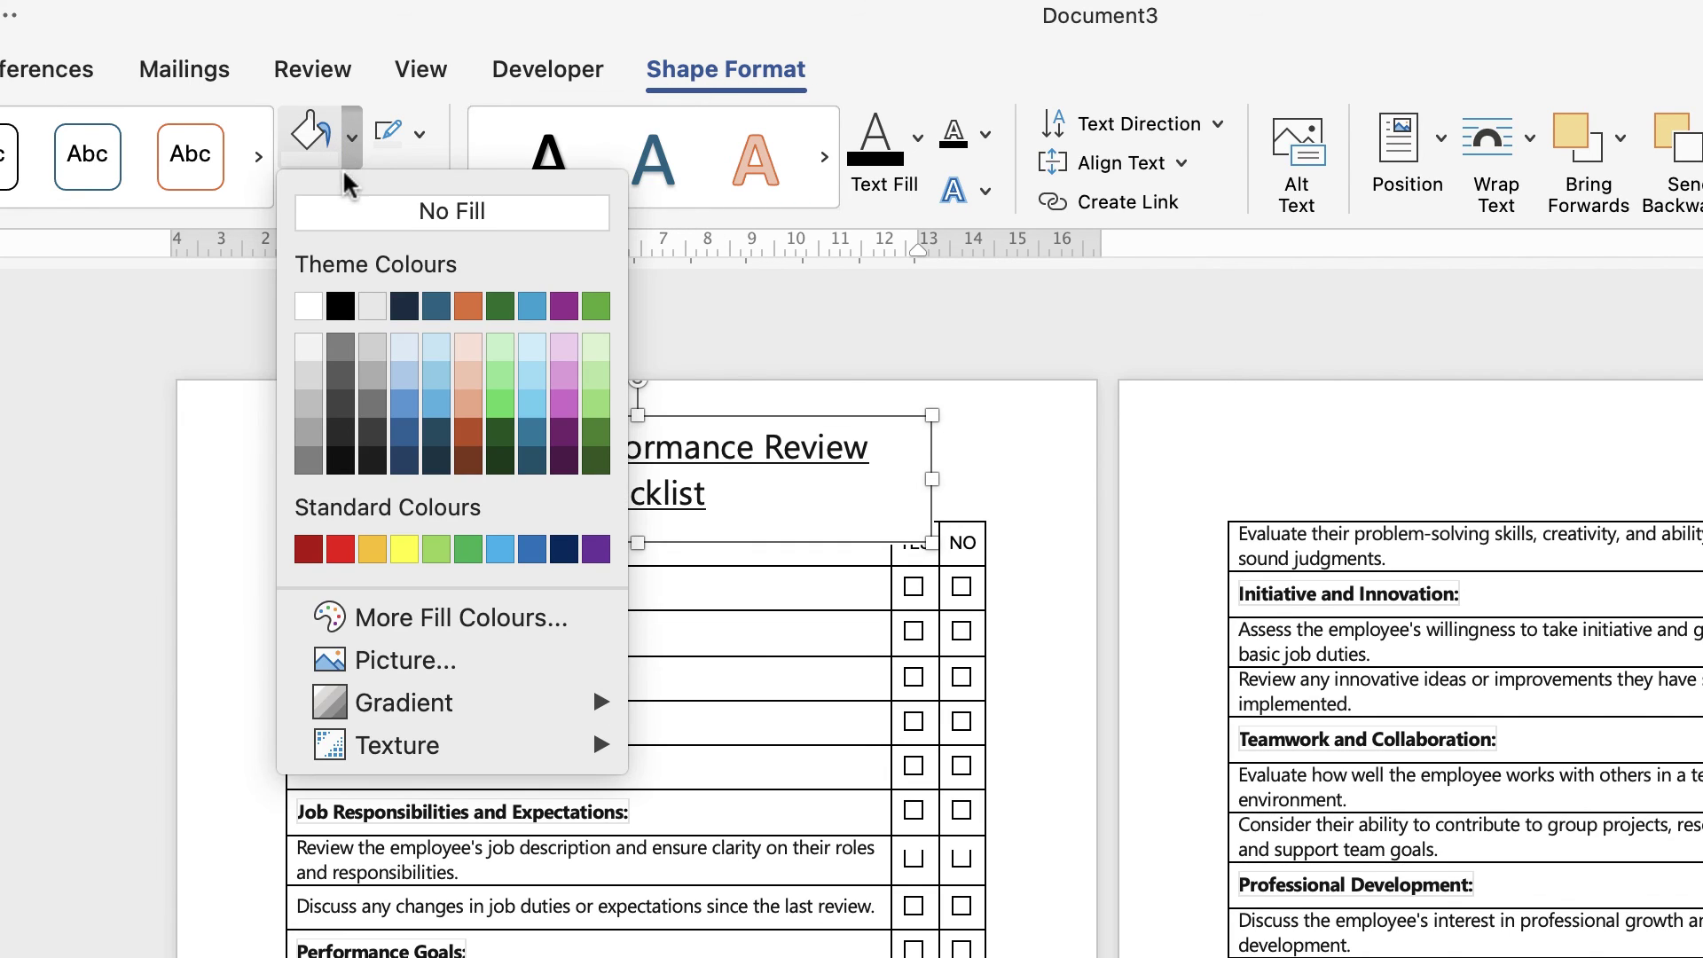
{"action": "left_click", "coordinate": [343, 211]}
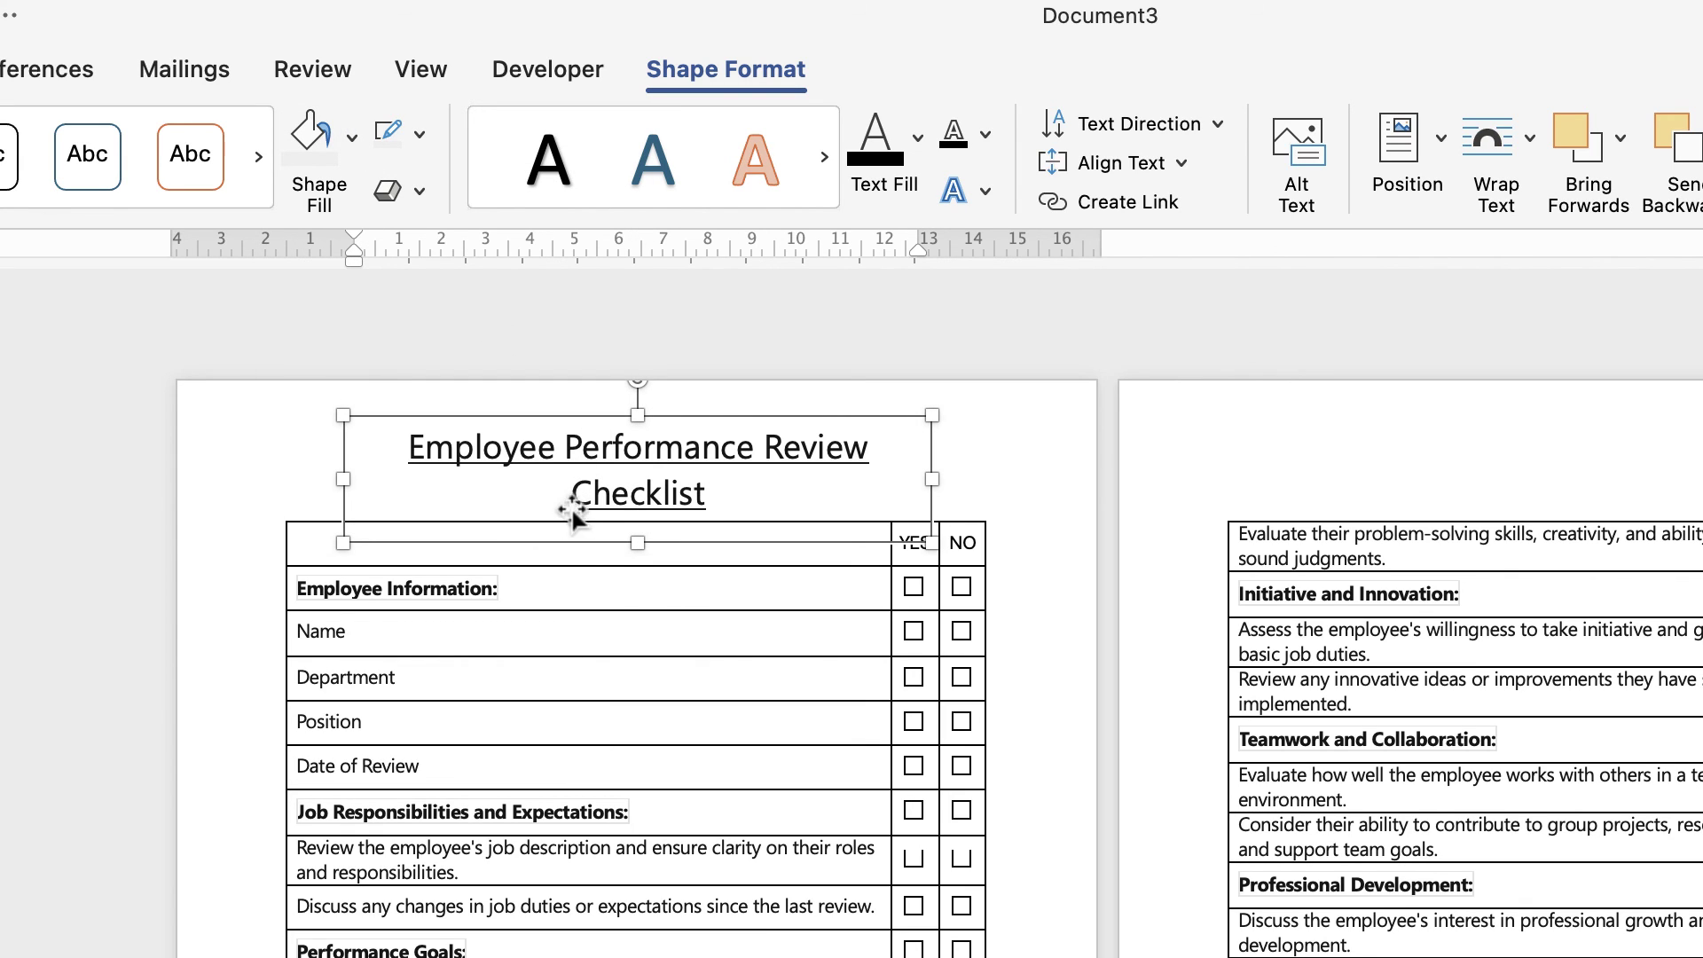
{"action": "left_click", "coordinate": [978, 461]}
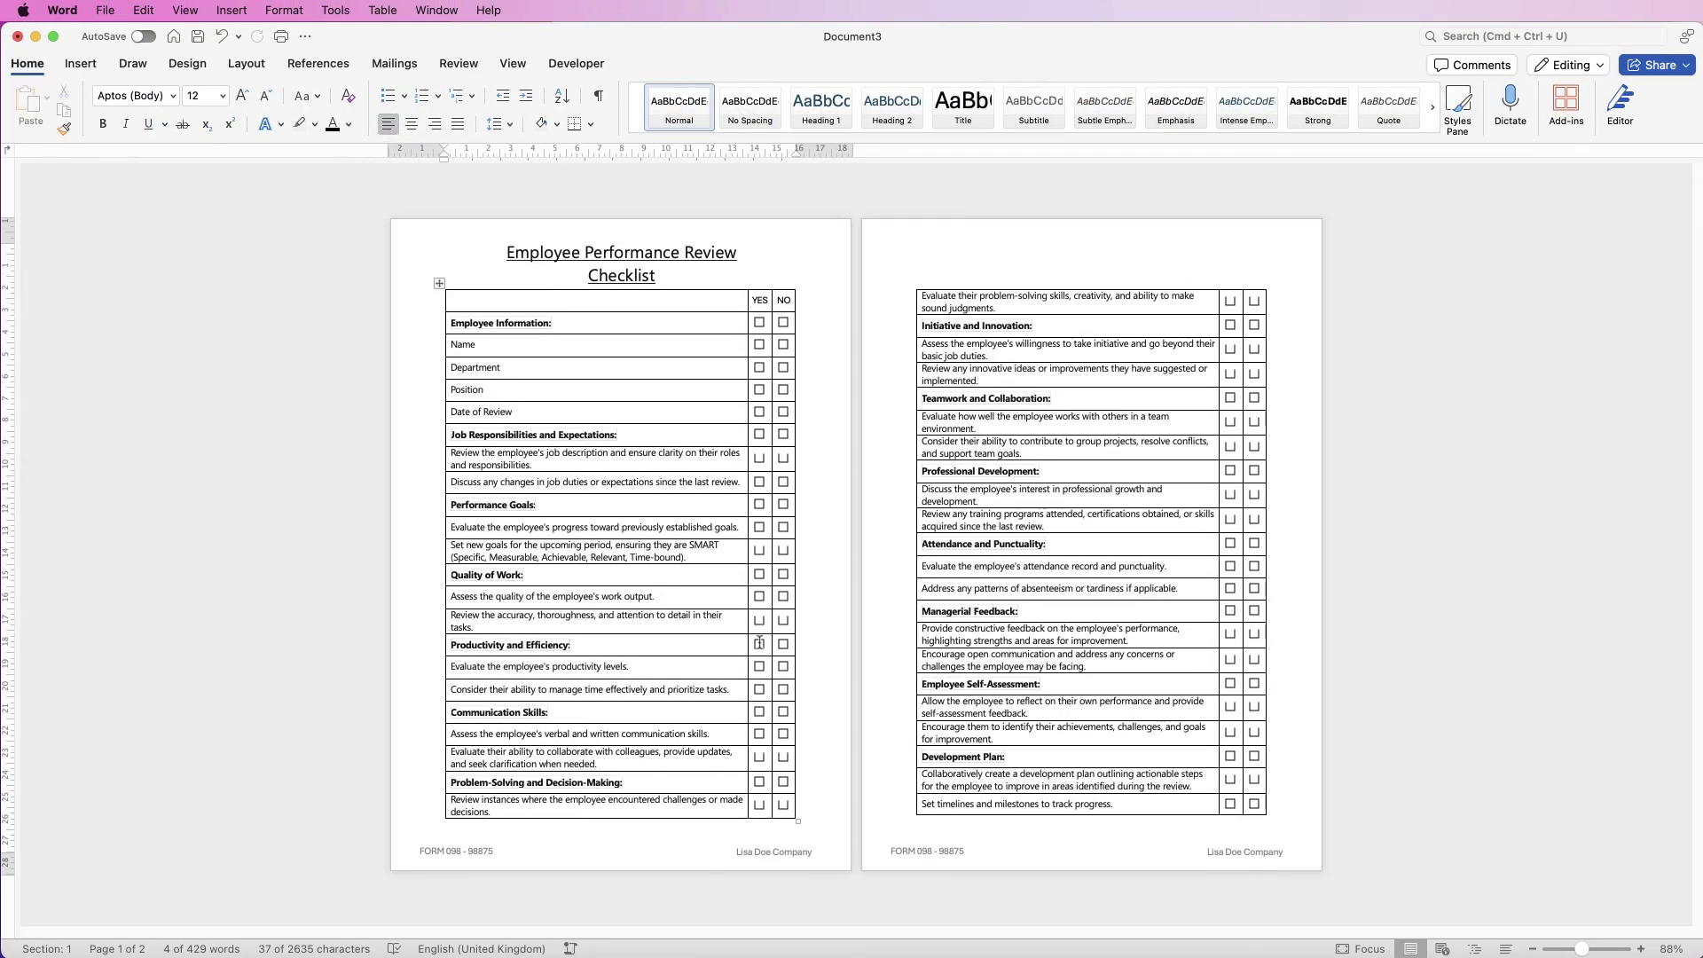
{"action": "left_click_drag", "start_coordinate": [1583, 952], "coordinate": [1597, 950]}
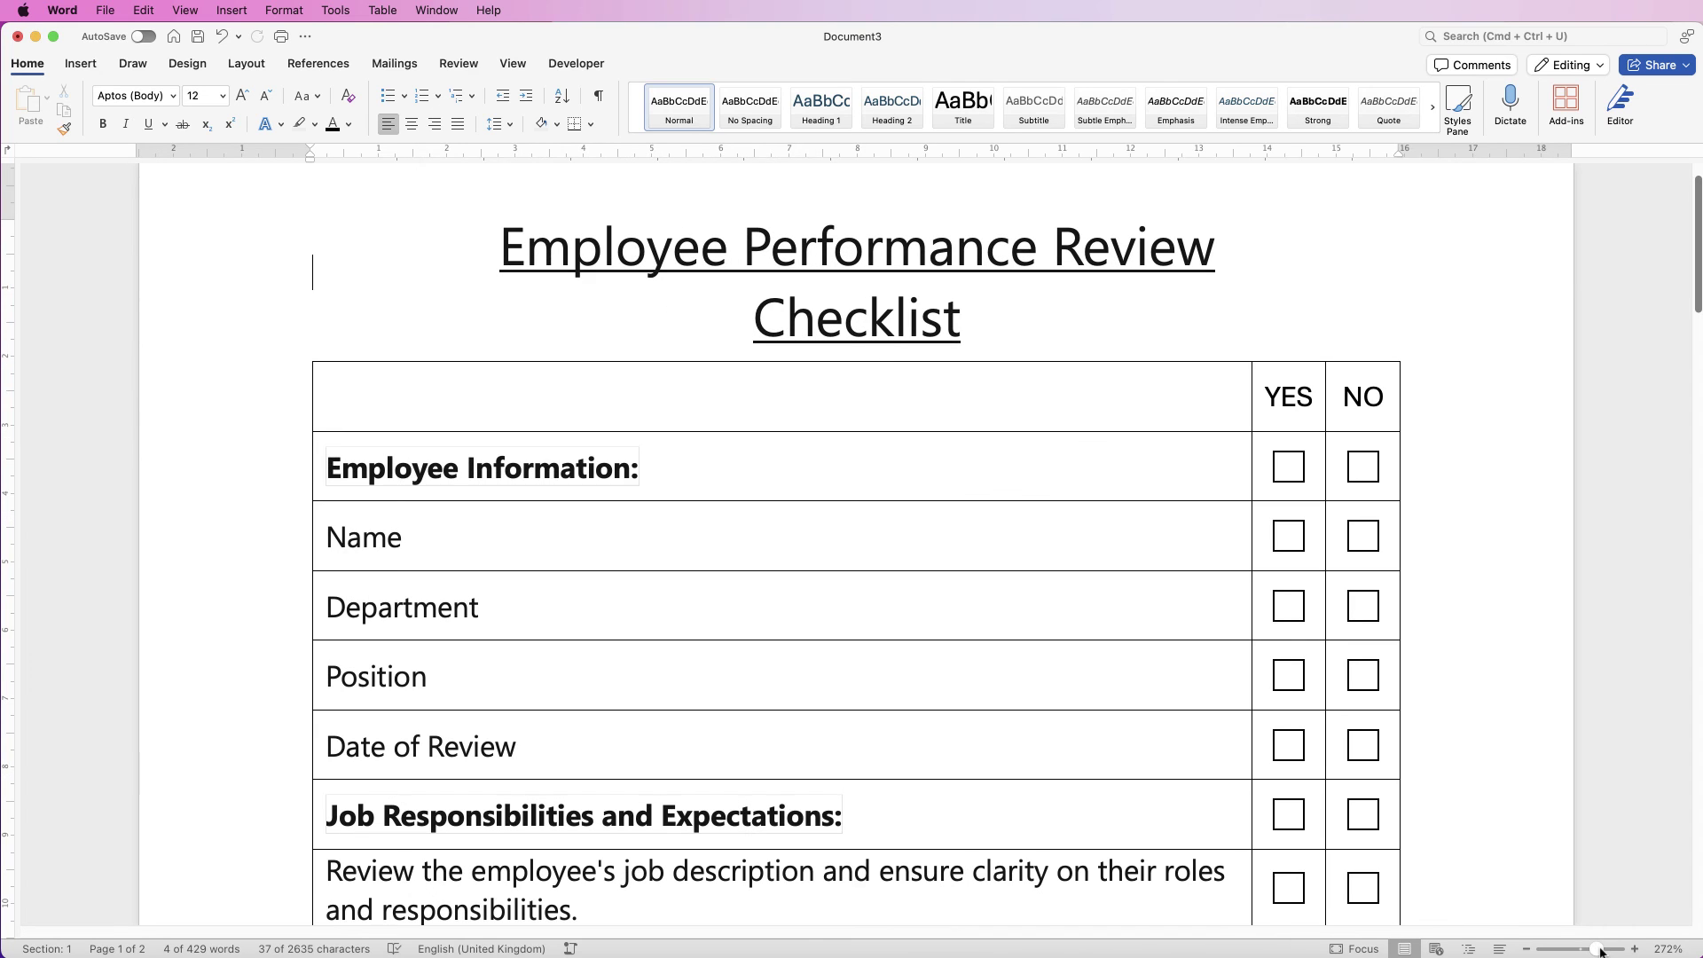
{"action": "left_click_drag", "start_coordinate": [1598, 951], "coordinate": [1587, 951]}
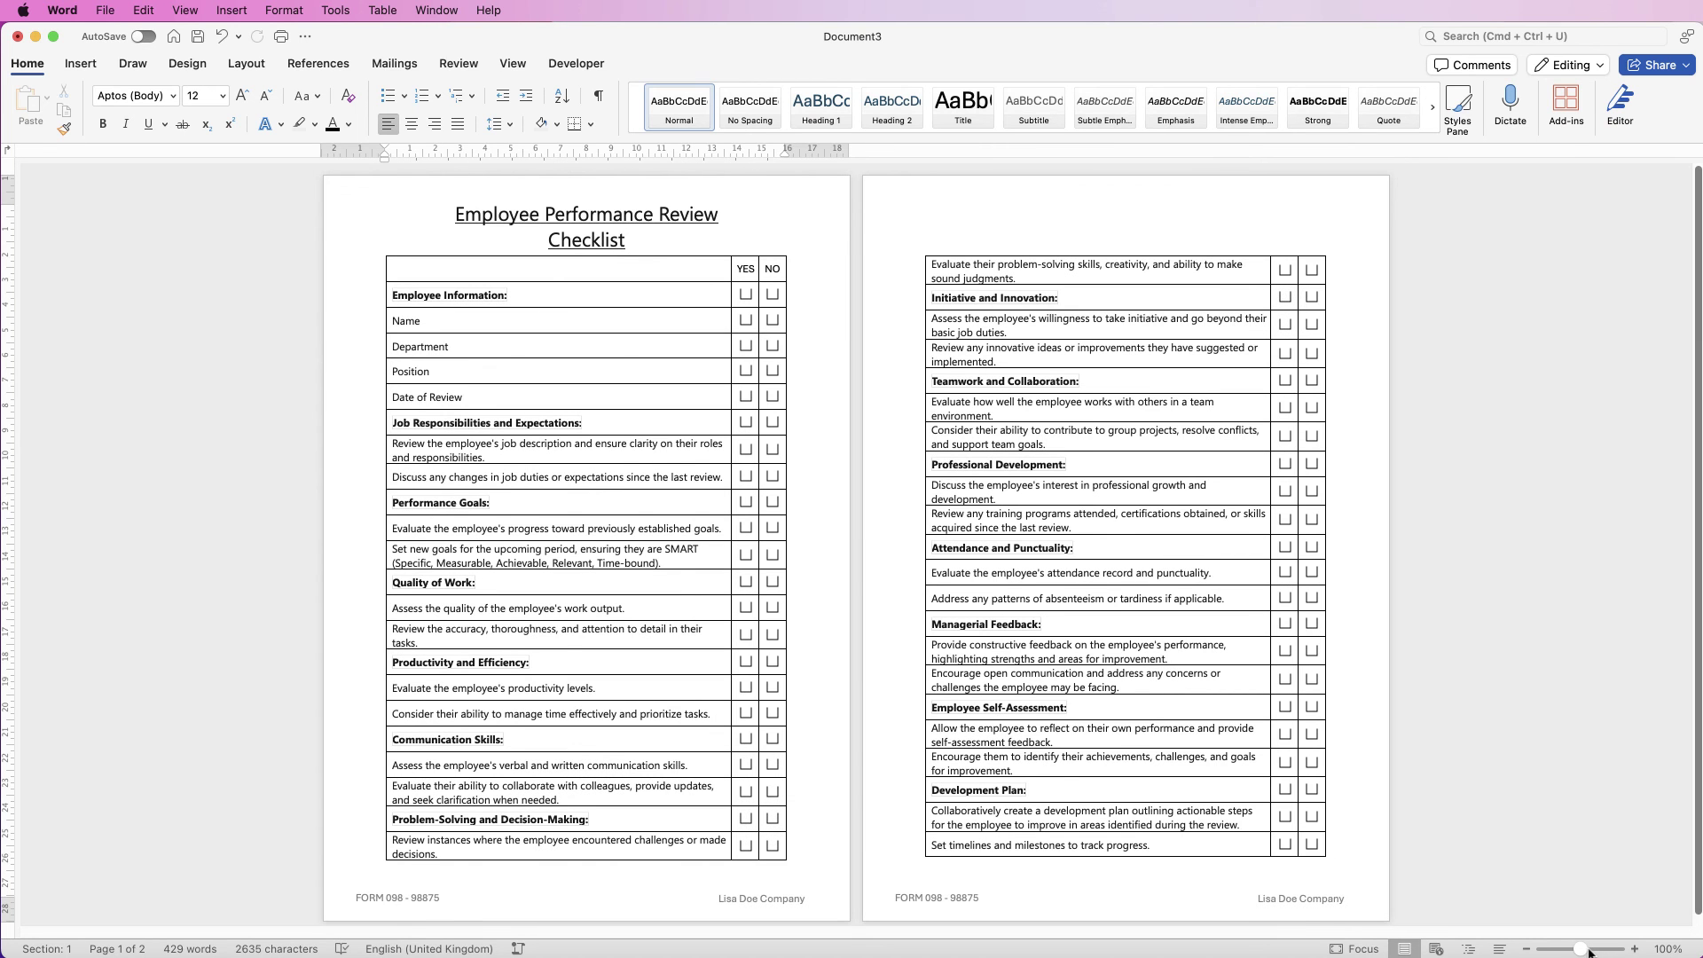